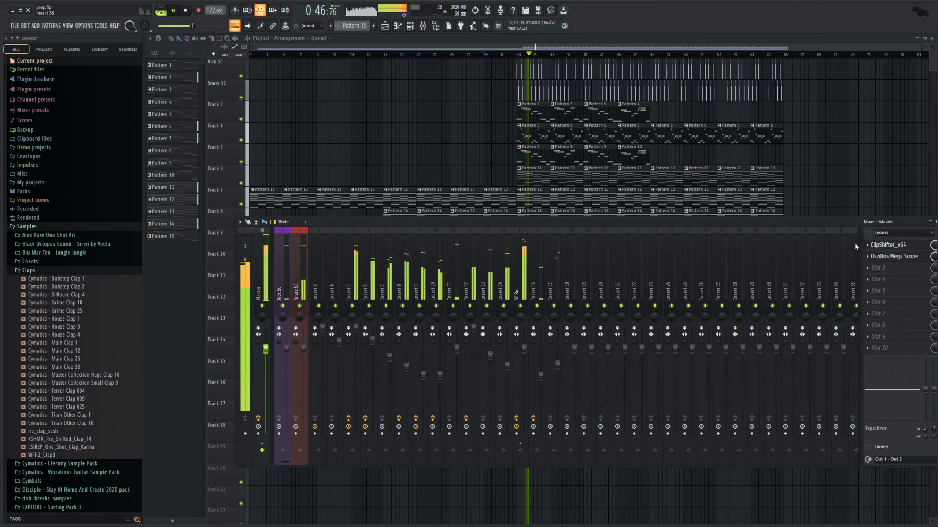
Step: Open the Oszillos Mega Scope on the master channel to inspect the waveform of the playing track
click(903, 256)
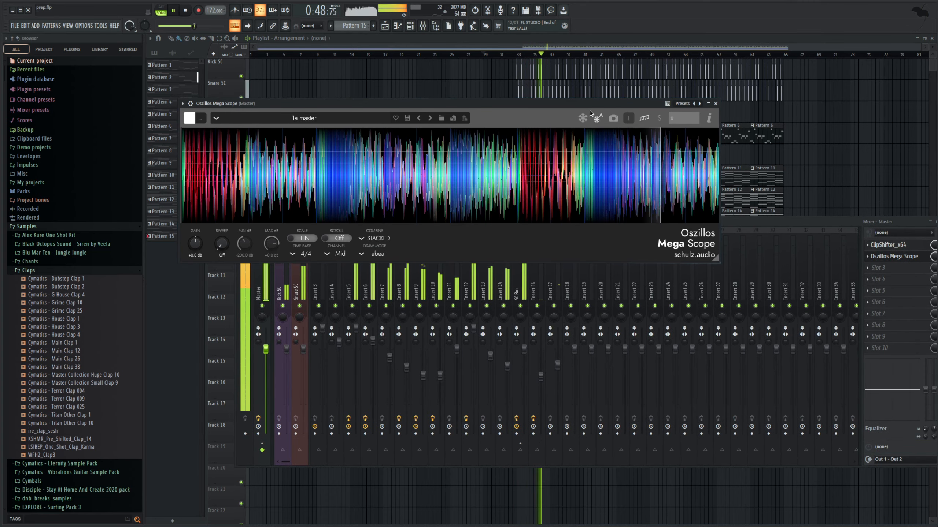
drag(195, 244, 169, 265)
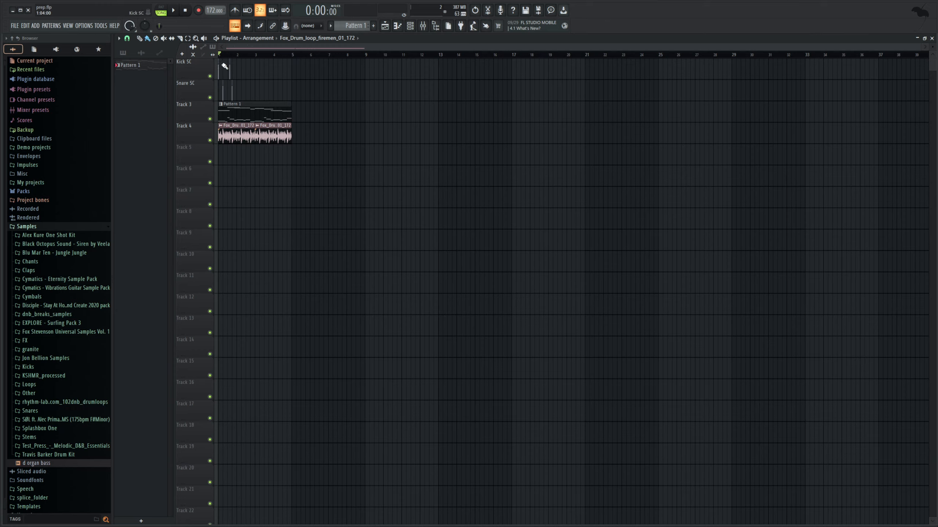
Step: Zoom in on the playlist clips, show the channel rack and play back the existing arrangement
drag(920, 48, 760, 68)
click(408, 29)
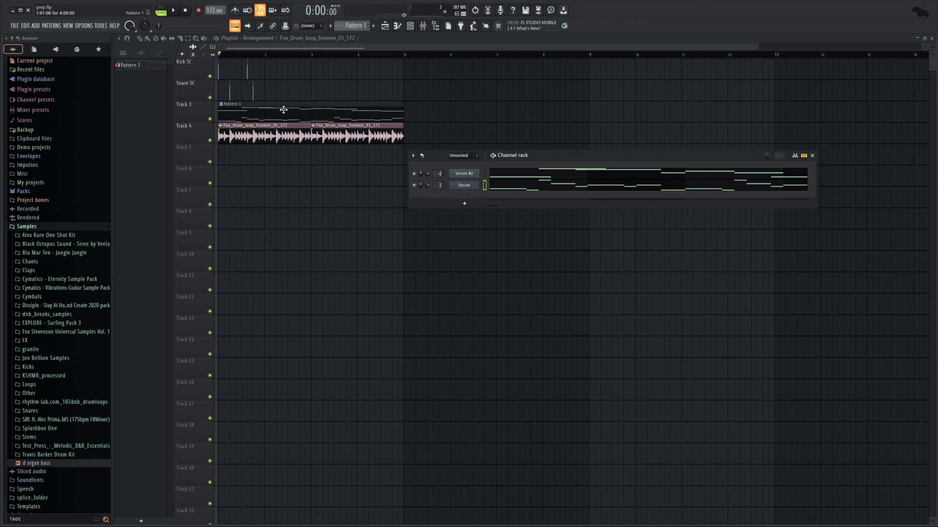
click(174, 12)
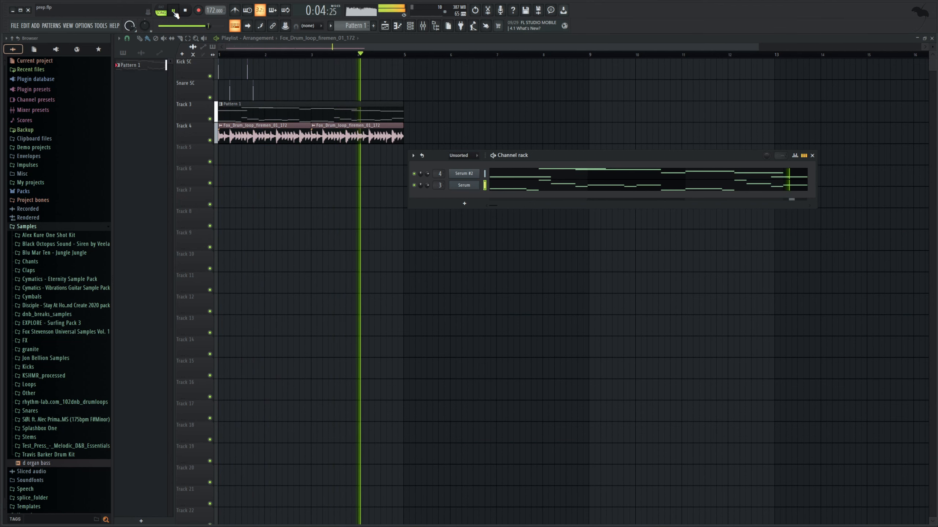
click(174, 12)
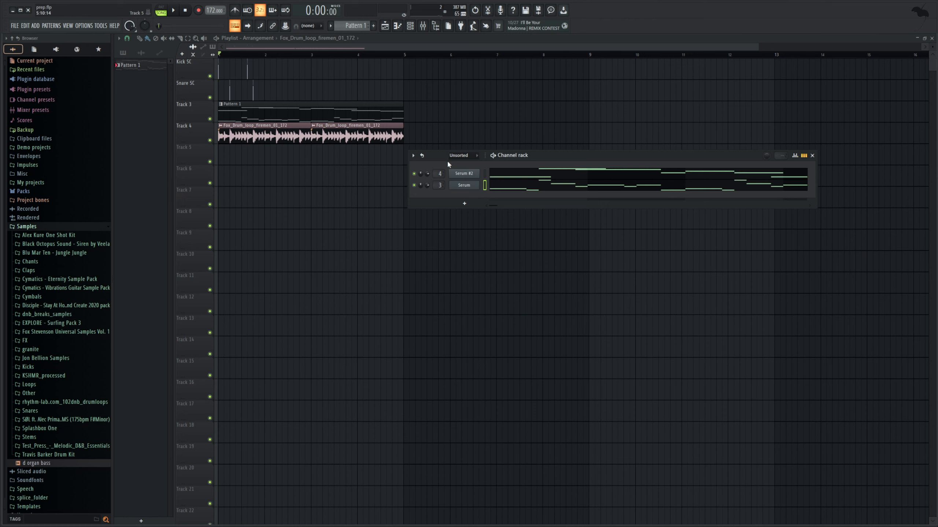
Step: Delete the Pattern 1 clip and both drum loop clips from tracks 3 and 4 of the playlist
click(368, 47)
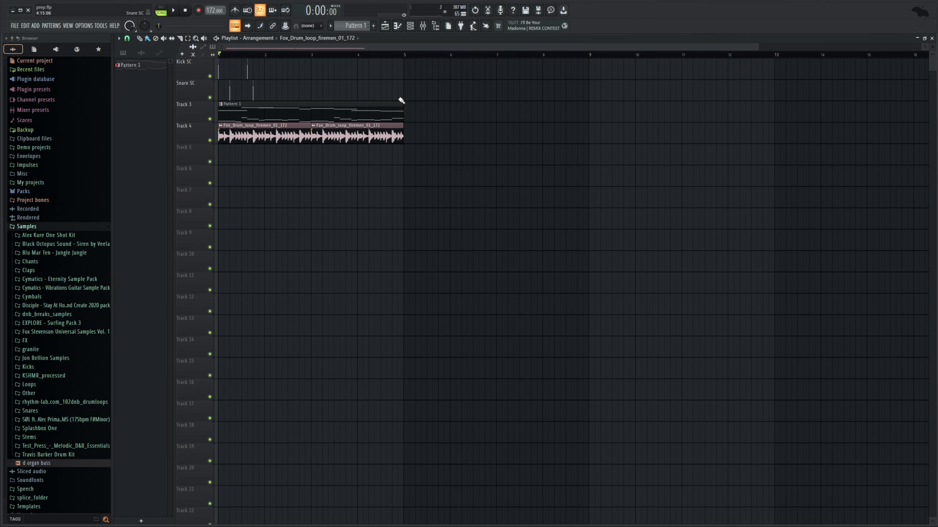
drag(430, 109, 227, 148)
key(Delete)
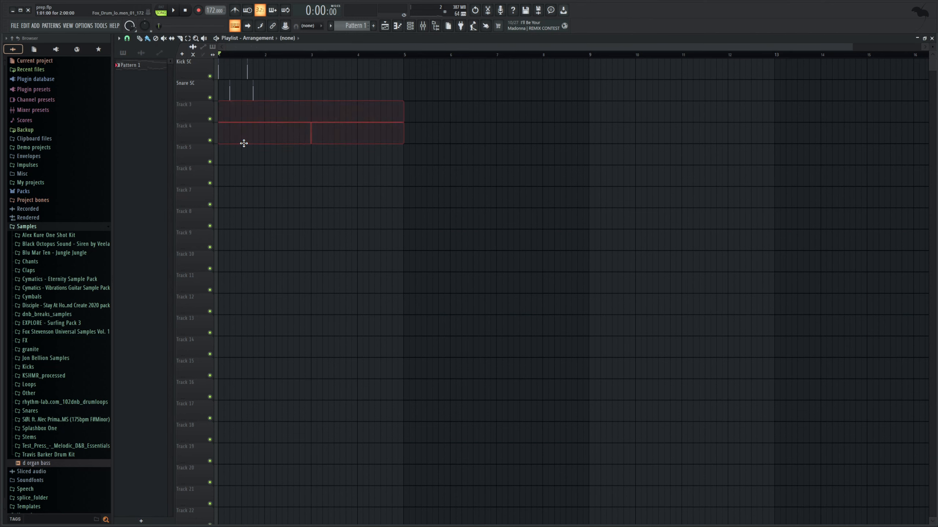
Step: Copy the Serum #2 notes from Pattern 1 into a new Serum instance in the new Pattern 2
click(410, 27)
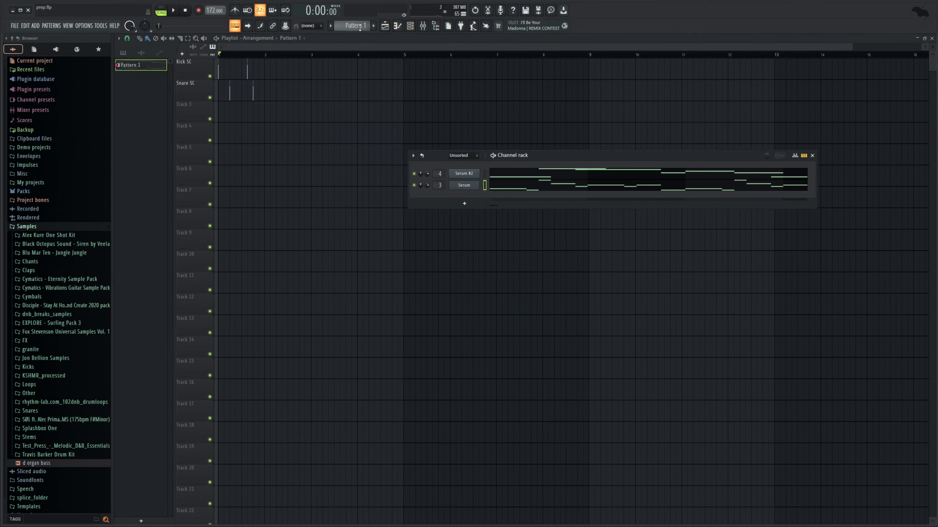
click(485, 174)
scroll(352, 29, up, 1)
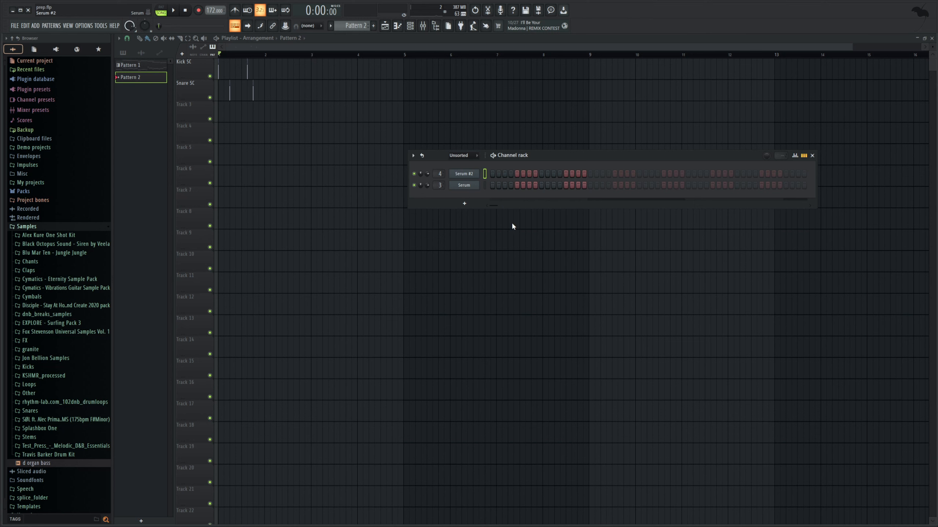
click(591, 308)
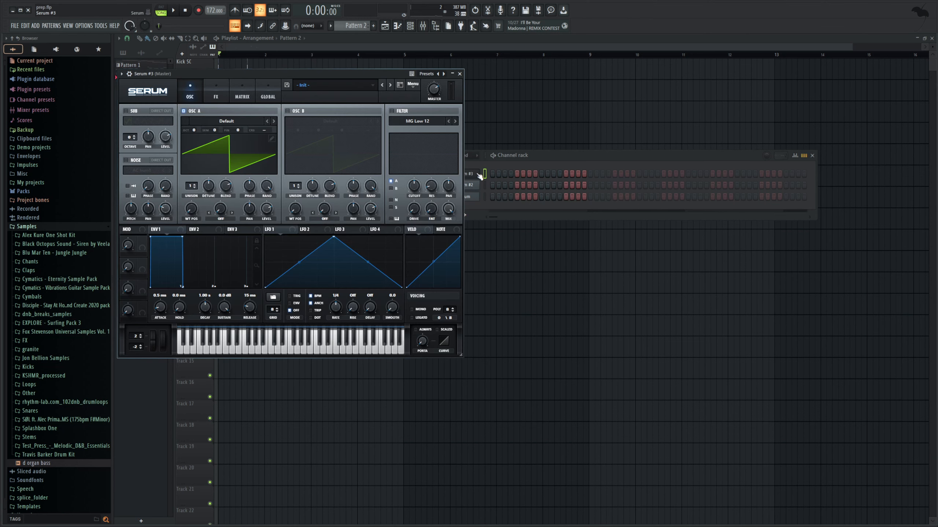
click(484, 174)
key(ctrl+v)
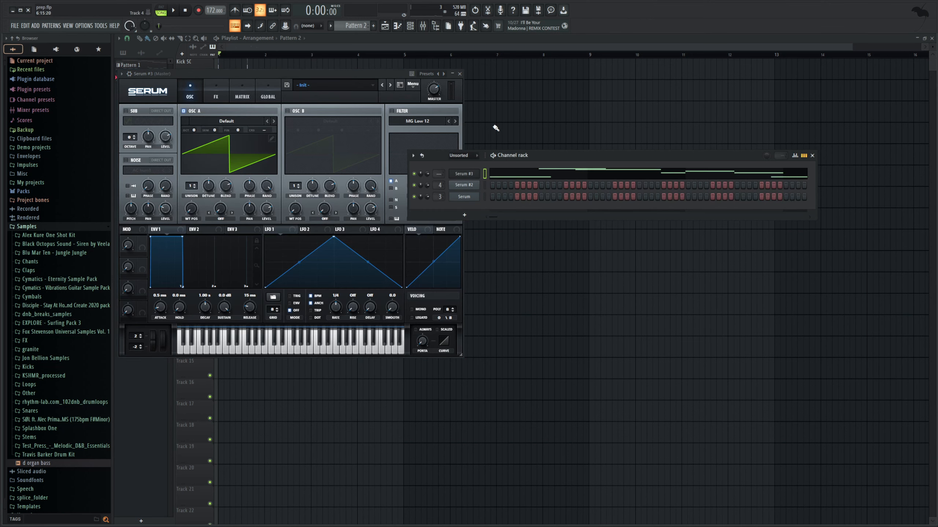
Step: Set the new Serum to mono, route it to mixer Insert 5 and audition Pattern 2 in pattern mode
click(419, 310)
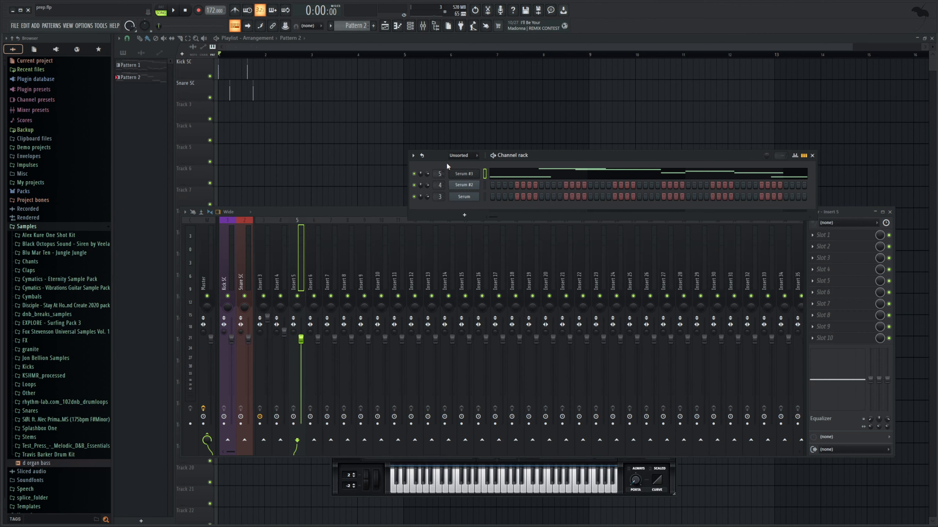
click(334, 477)
key(space)
key(space)
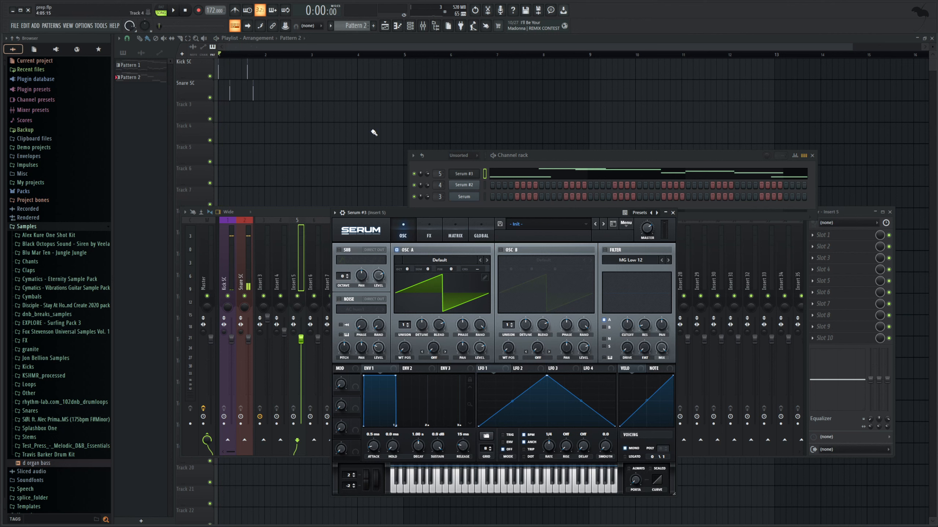
key(l)
key(space)
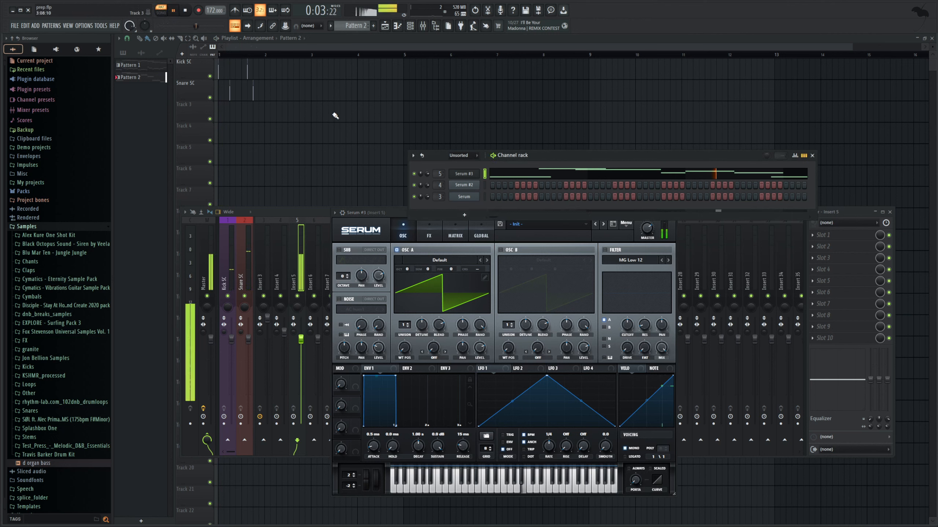
key(space)
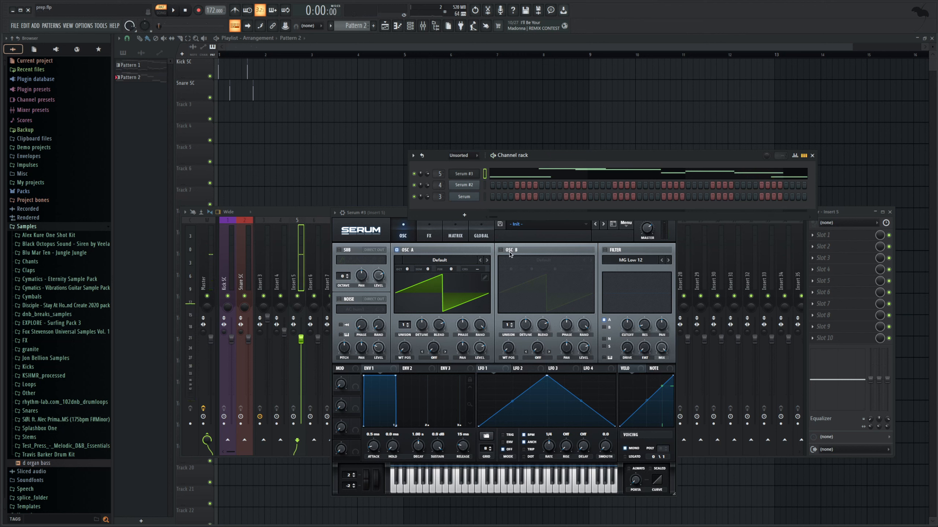
Step: Enable Serum's oscillator B one octave up, with more unison voices and a unison detune of 0.10
click(511, 251)
drag(516, 270, 517, 266)
mouse_move(509, 327)
mouse_down()
mouse_move(521, 305)
mouse_move(520, 332)
mouse_up()
key(space)
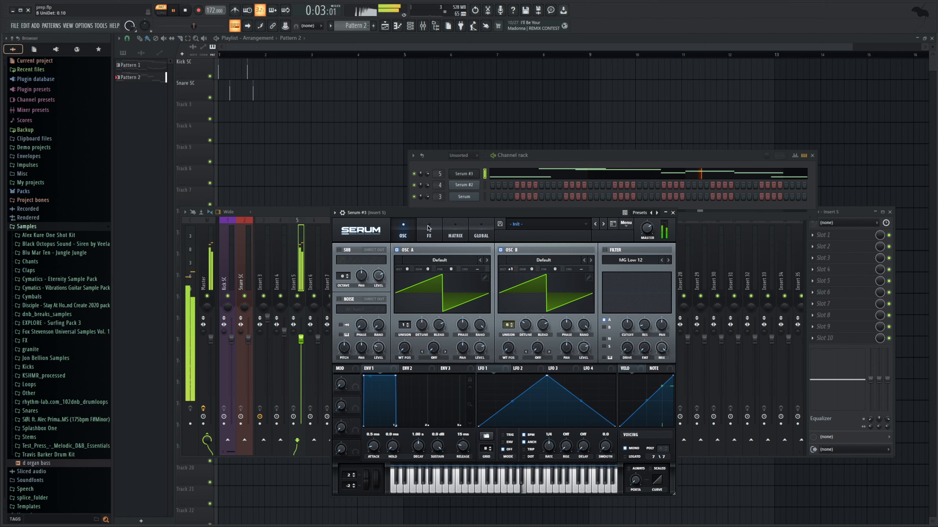
Step: Enable Serum's Hyper/Dimension effect, set the Hyper mix to 27% and adjust the Dimension mix during playback
click(419, 234)
key(space)
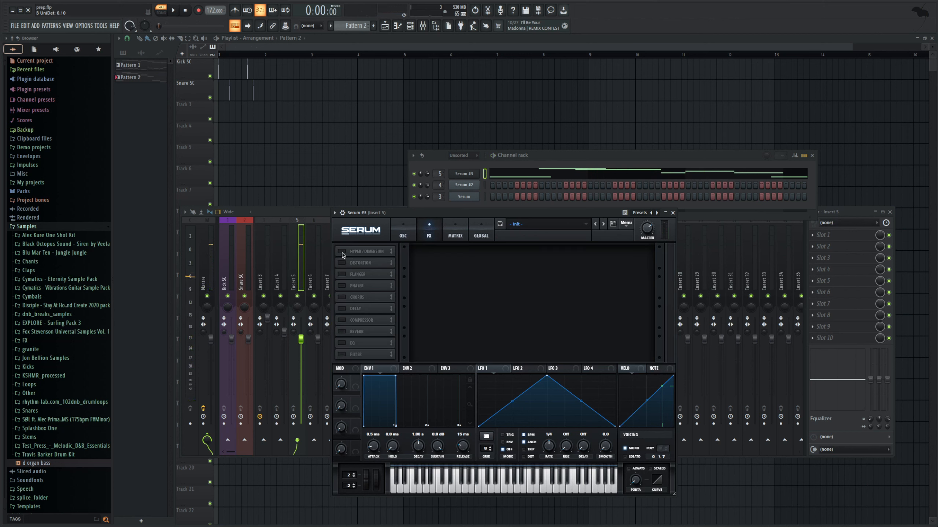
click(342, 253)
key(space)
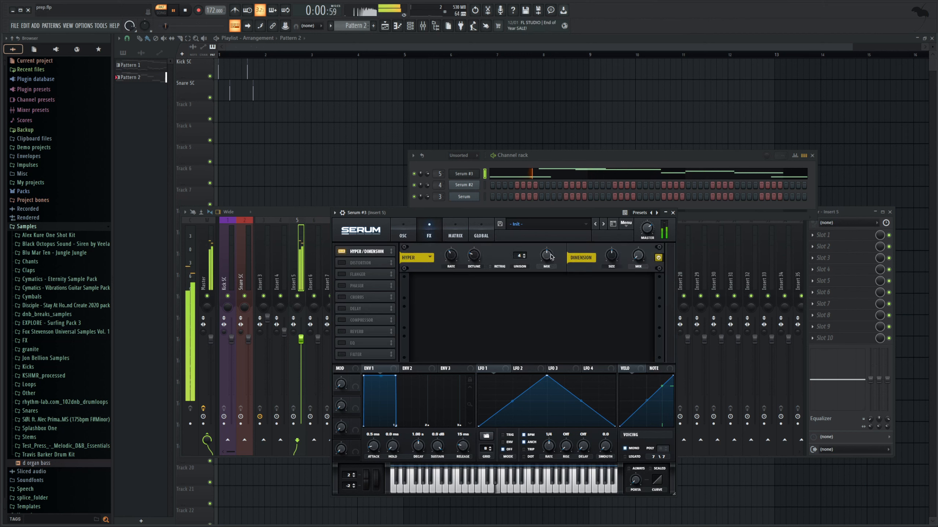
drag(542, 255, 538, 261)
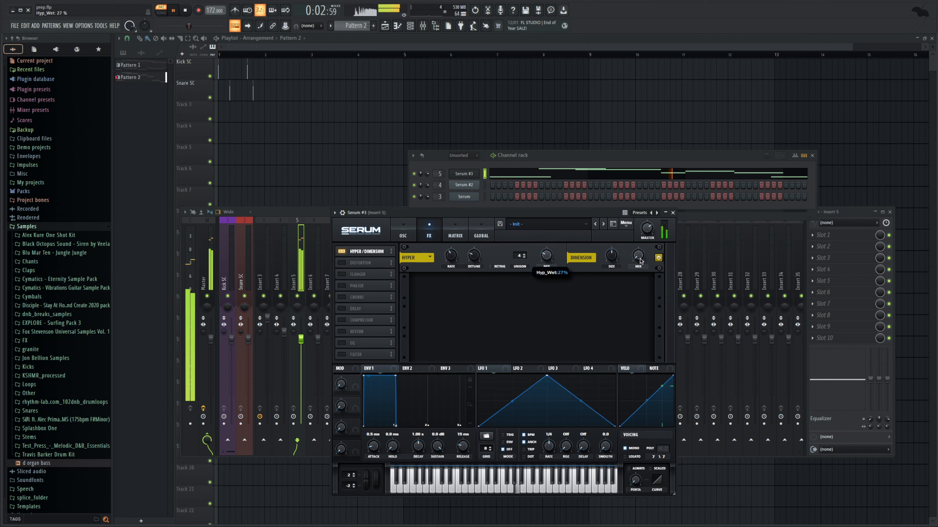
drag(638, 256, 641, 243)
key(space)
Step: Enable a multiband compressor ahead of Hyper/Dimension, with its threshold at -14.0 dB and the high band at 71%
drag(366, 251, 365, 288)
click(342, 321)
drag(354, 320, 360, 286)
click(575, 266)
key(space)
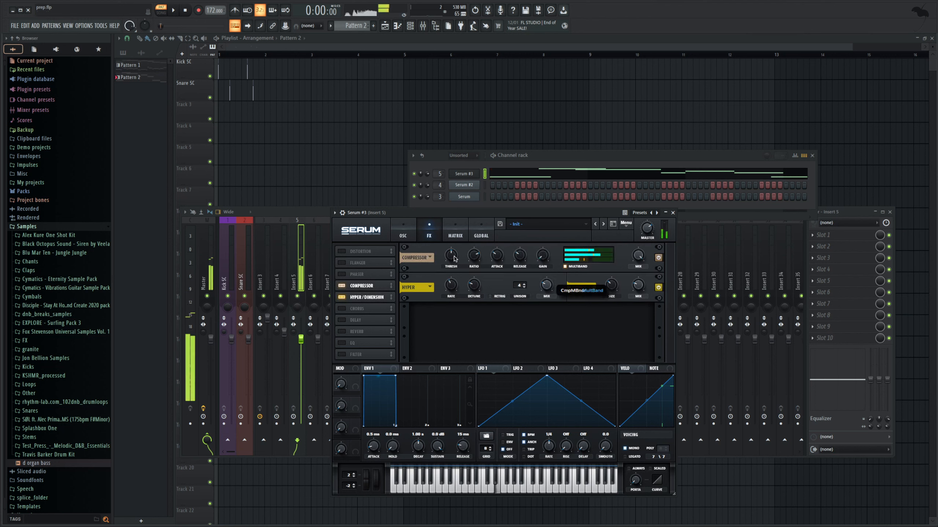
key(space)
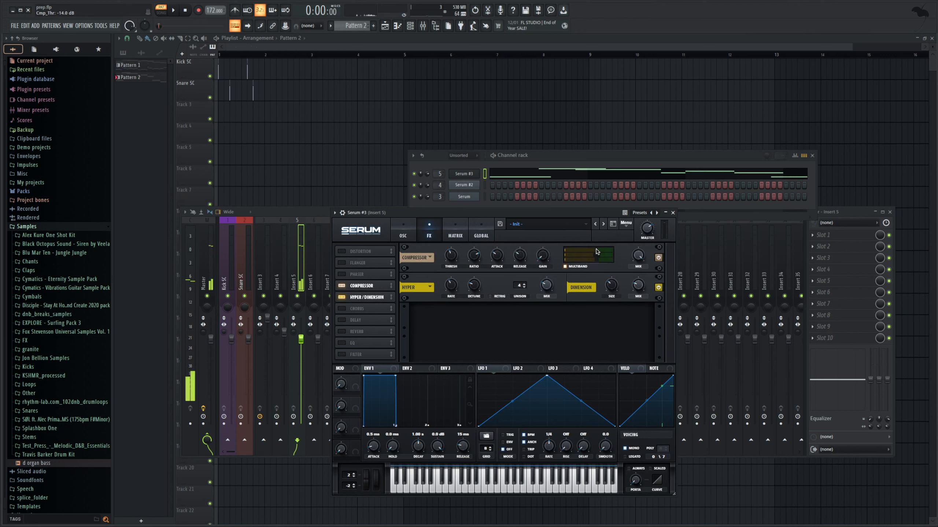
drag(588, 253, 588, 251)
key(space)
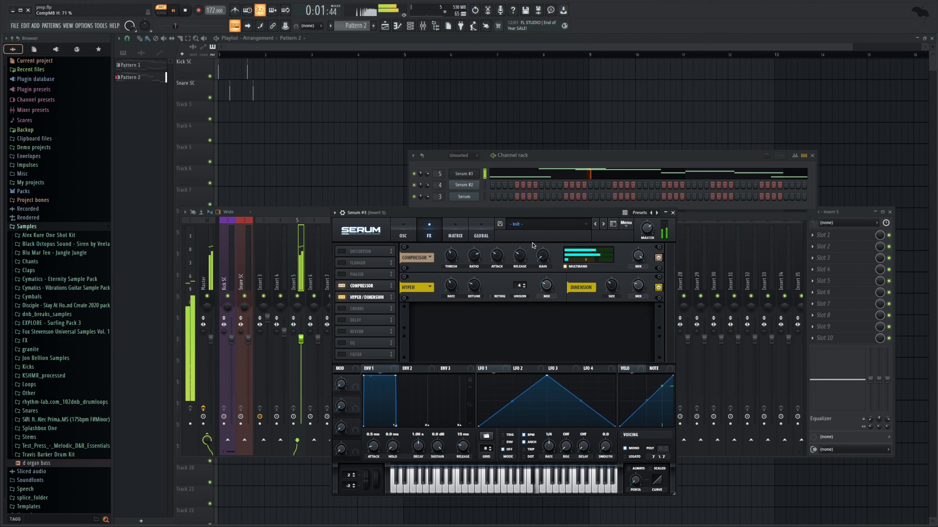
Step: Raise Serum's portamento time and enable the reverb with its size at 25%
drag(635, 484, 645, 466)
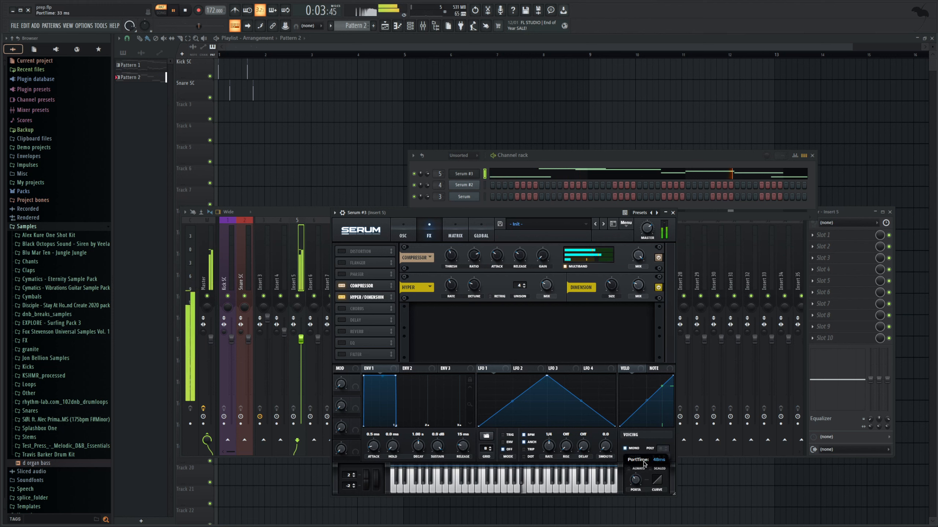
key(space)
Step: Change oscillator B to the square wave of the Basic Shapes wavetable and play the pattern
click(403, 232)
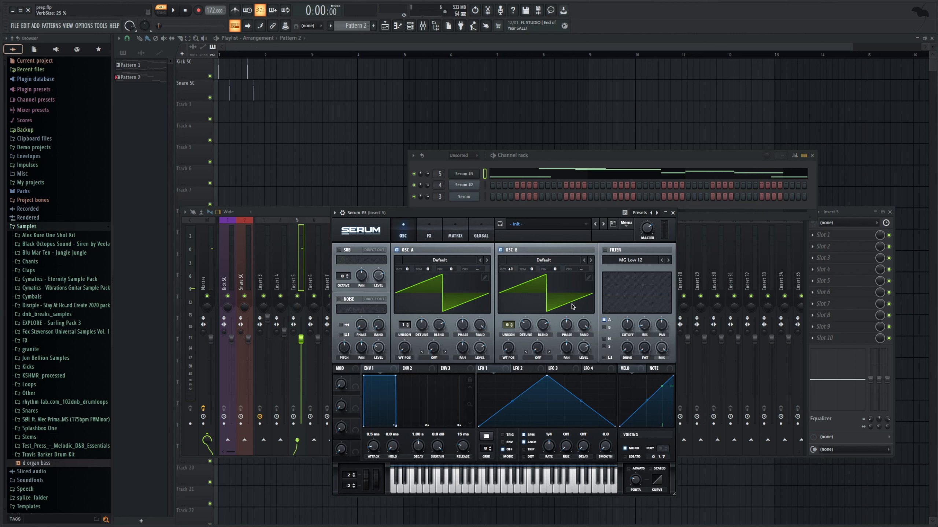
drag(507, 353, 528, 329)
key(space)
Step: Set the drive of Serum's Tube distortion to 78% while auditioning the pattern
click(428, 233)
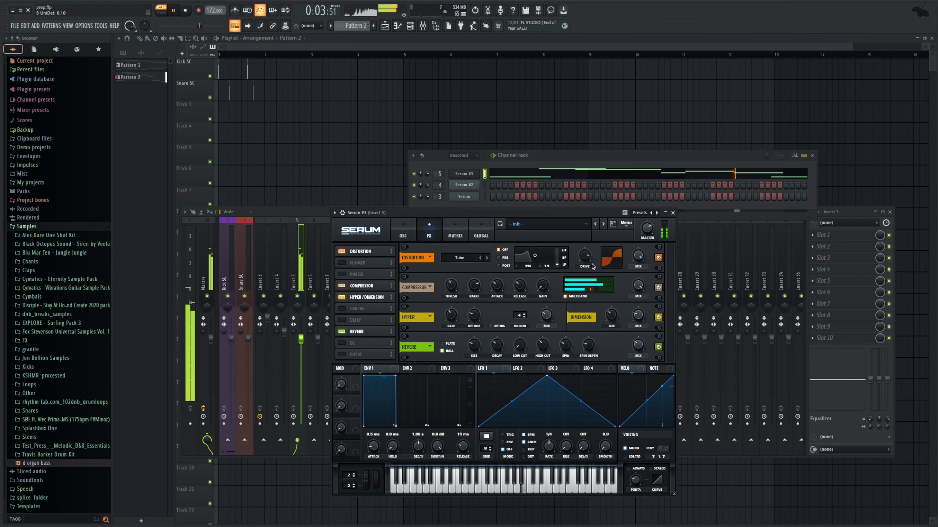
drag(592, 265, 592, 261)
click(414, 232)
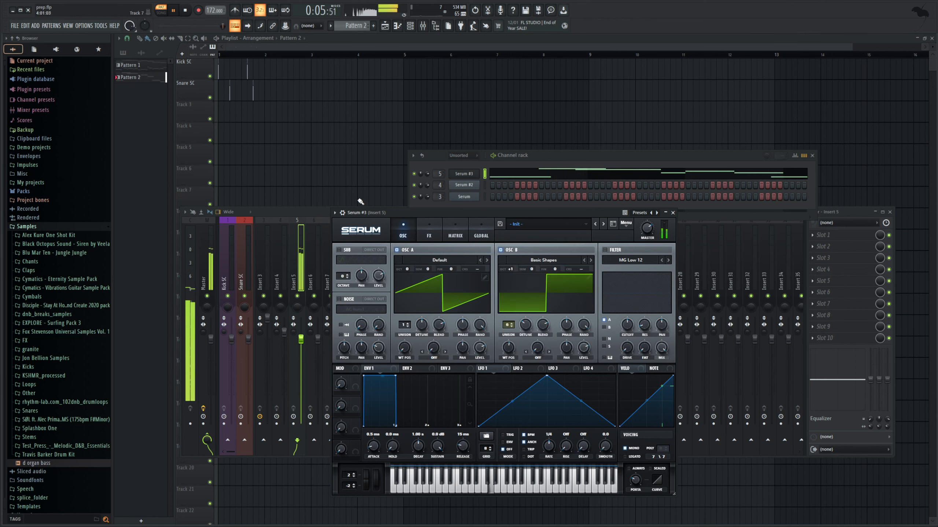
key(space)
click(429, 233)
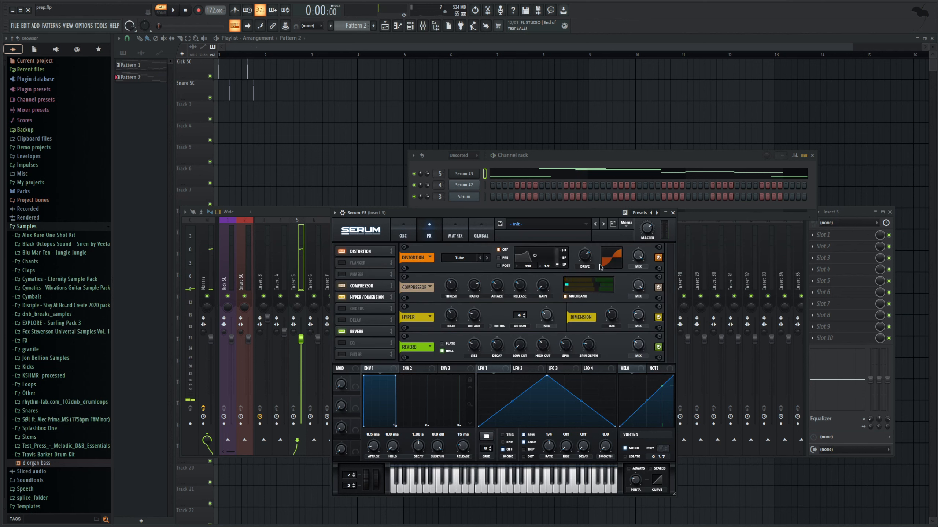
key(space)
drag(583, 258, 584, 253)
key(space)
Step: Set oscillator B's warp to FM from A and adjust its amount while auditioning the pattern
click(404, 233)
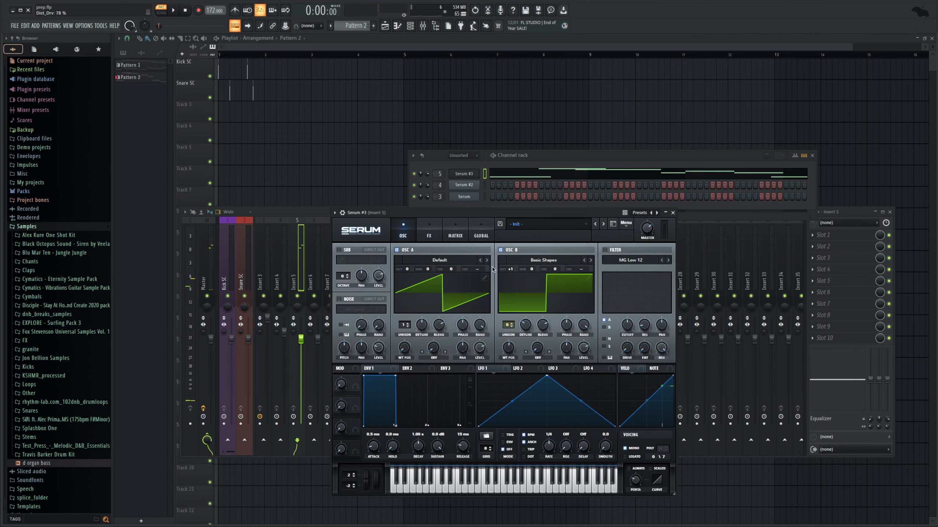
key(space)
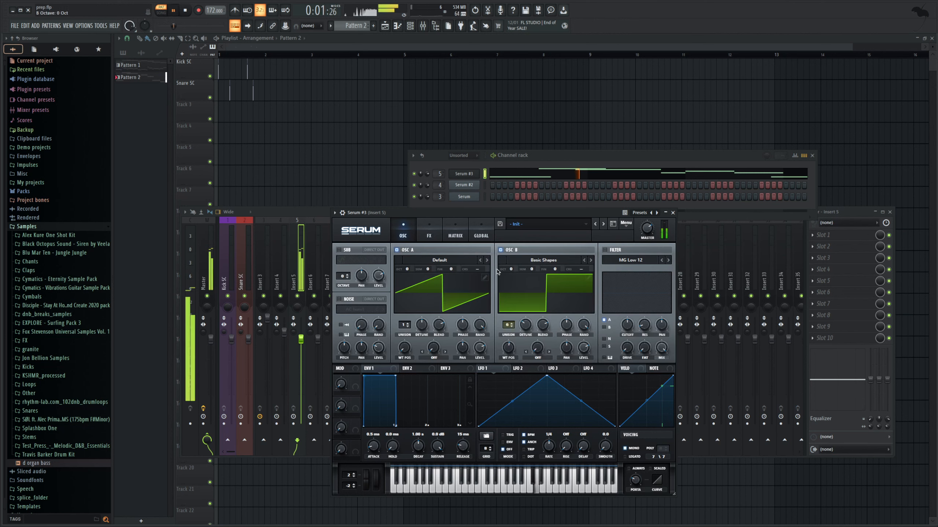
drag(539, 348, 541, 317)
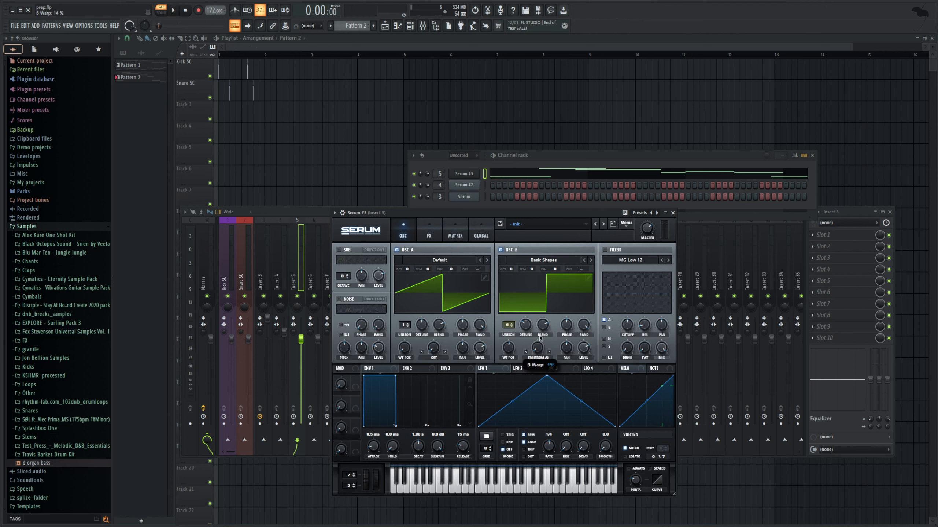
key(space)
key(space)
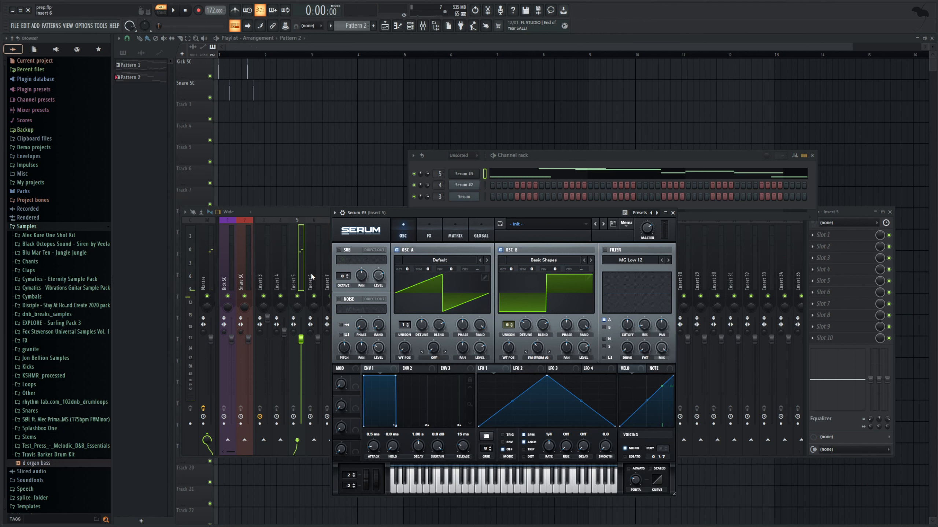
Step: Lower the Insert 5 fader slightly and add FabFilter Pro-Q 3 with a low cut at about 125 Hz
click(304, 342)
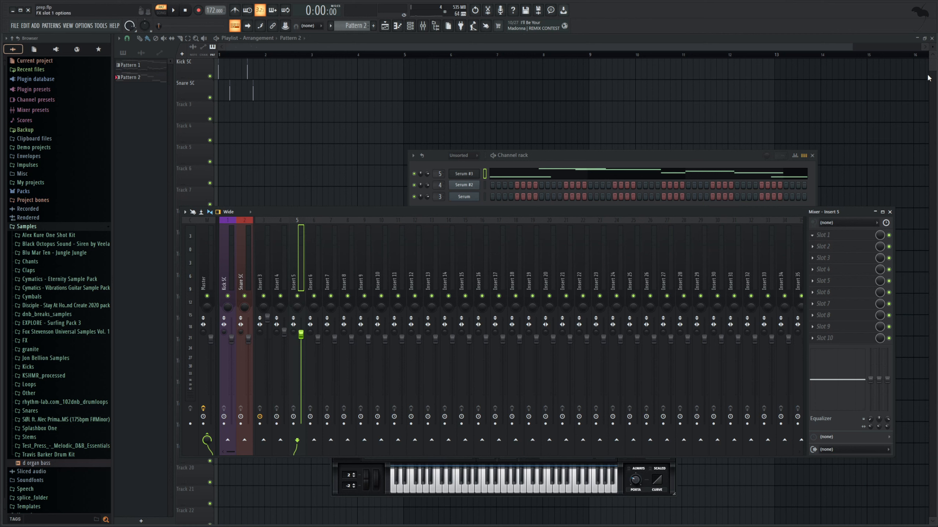
drag(417, 118, 592, 181)
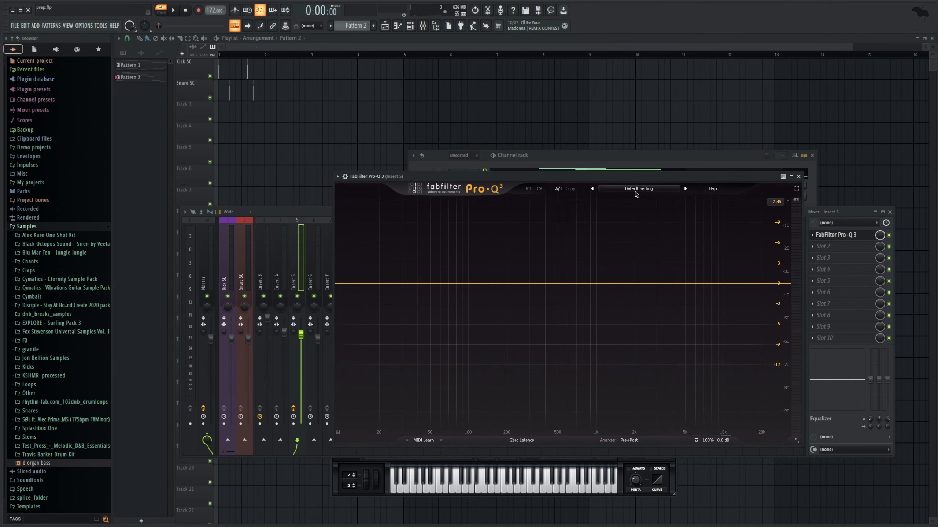
click(430, 283)
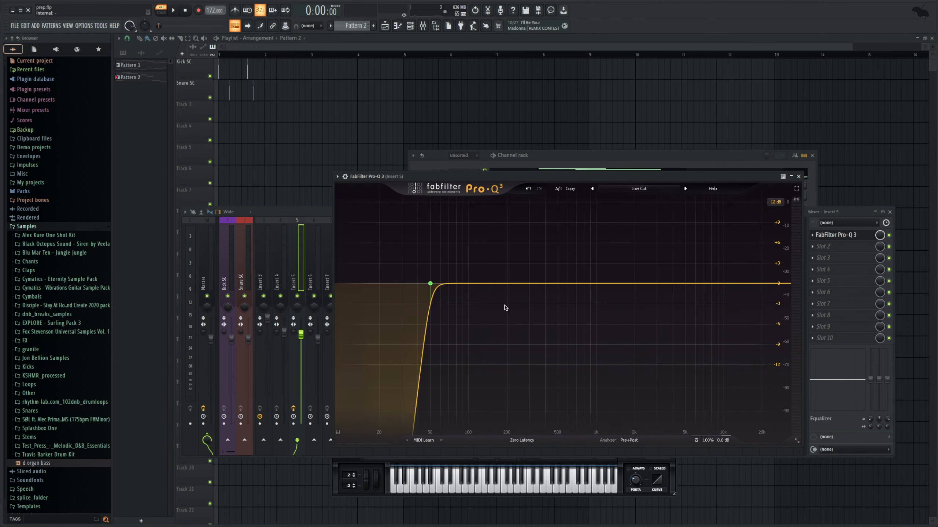
drag(429, 283, 480, 300)
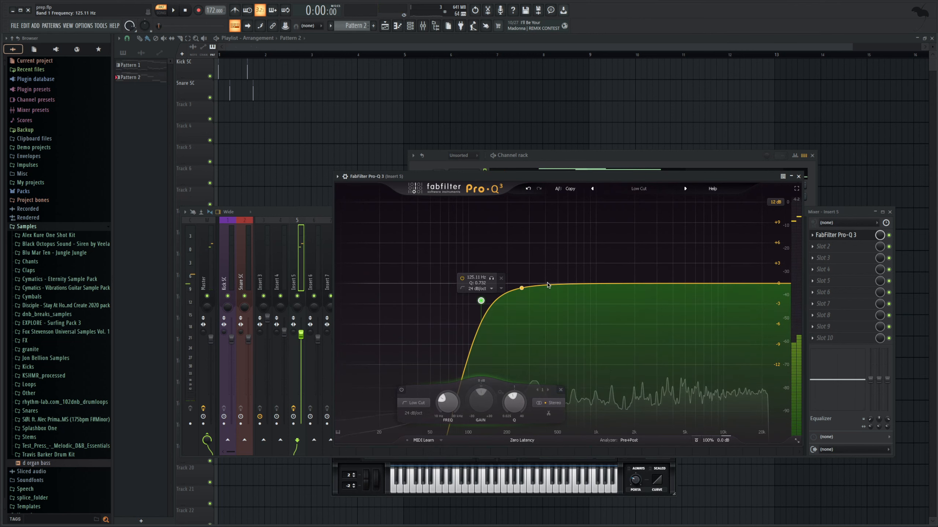
Step: Add a 24 dB/oct high cut at about 12.4 kHz to Insert 5's Pro-Q 3 while auditioning the pattern
click(779, 285)
scroll(779, 285, up, 3)
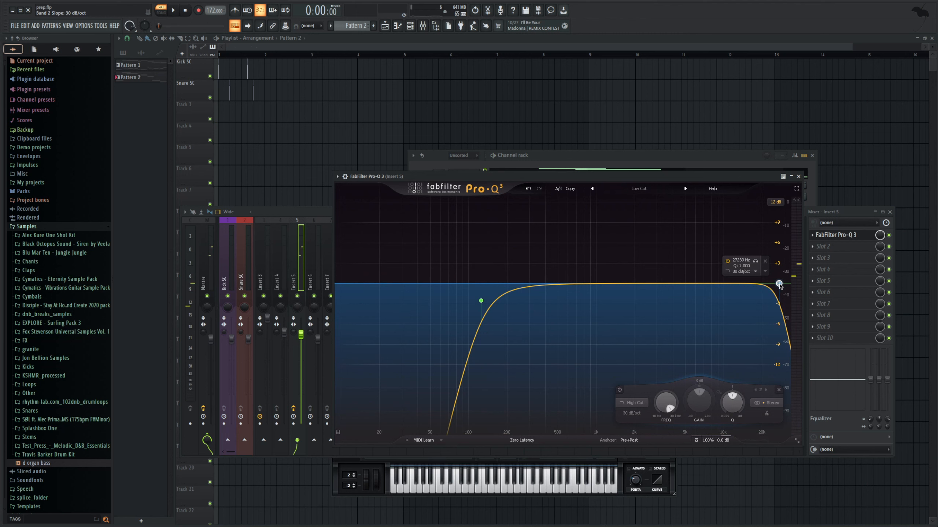
drag(779, 285, 755, 292)
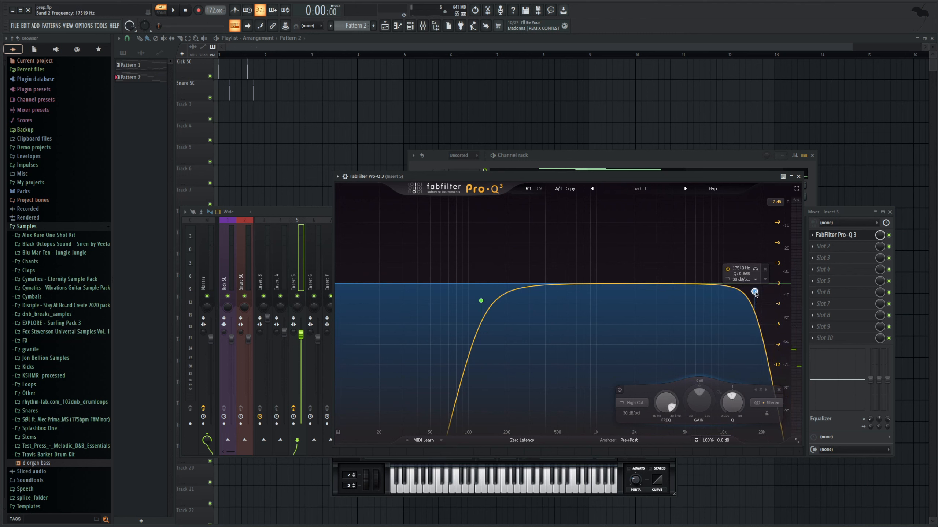
drag(574, 178, 550, 174)
drag(730, 289, 716, 285)
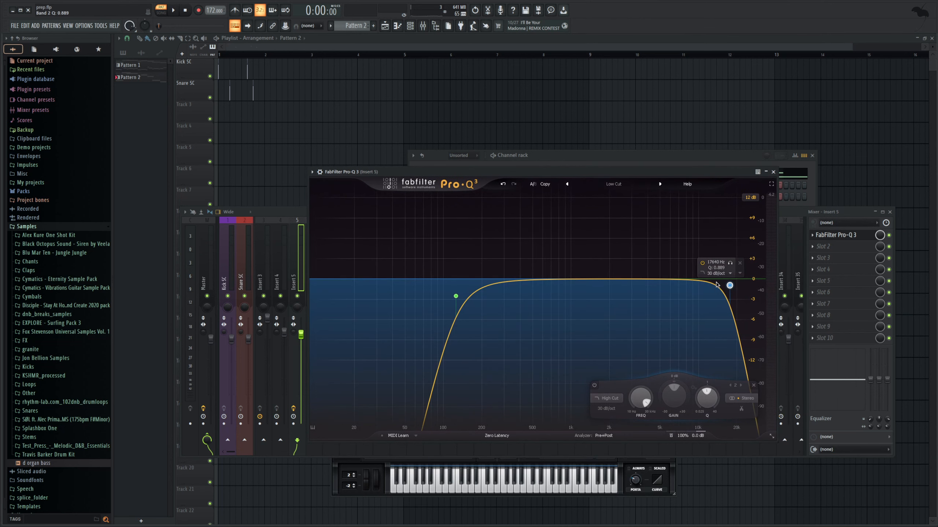
scroll(730, 289, up, 2)
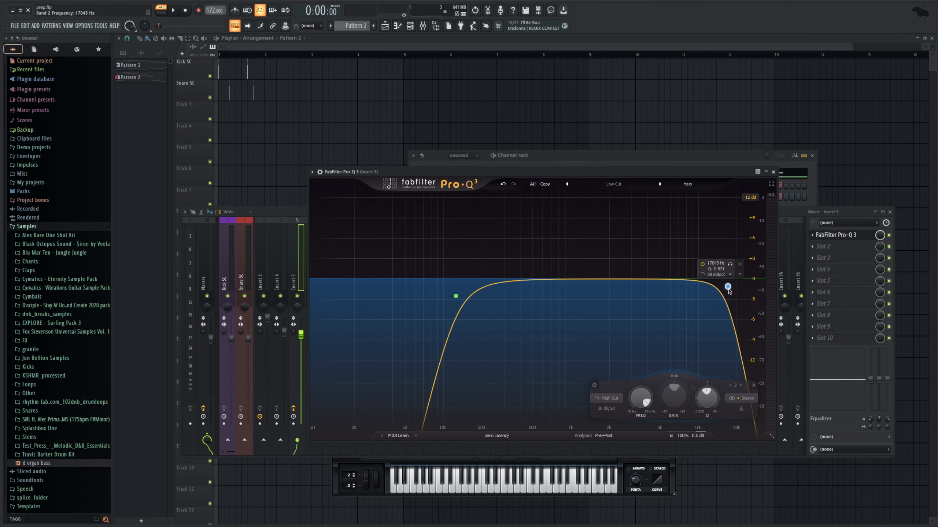
key(space)
drag(730, 290, 711, 292)
scroll(711, 292, down, 1)
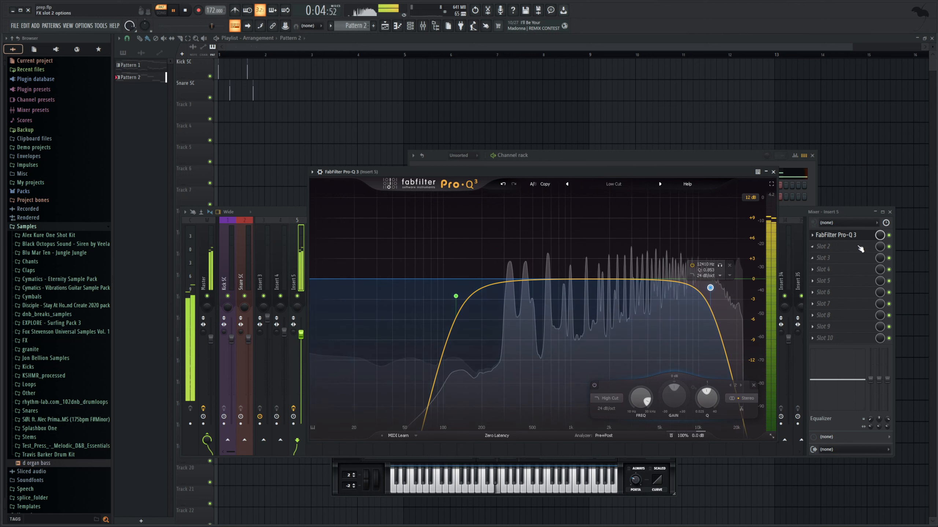
key(space)
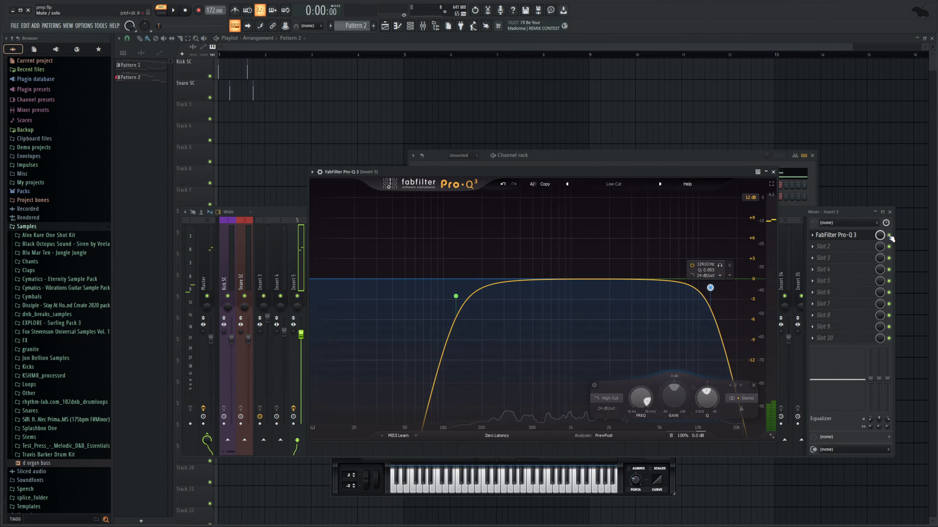
Step: Compare the pattern's sound with Insert 5's Pro-Q 3 bypassed and enabled, and bring the EQ window back to the front
click(888, 235)
key(space)
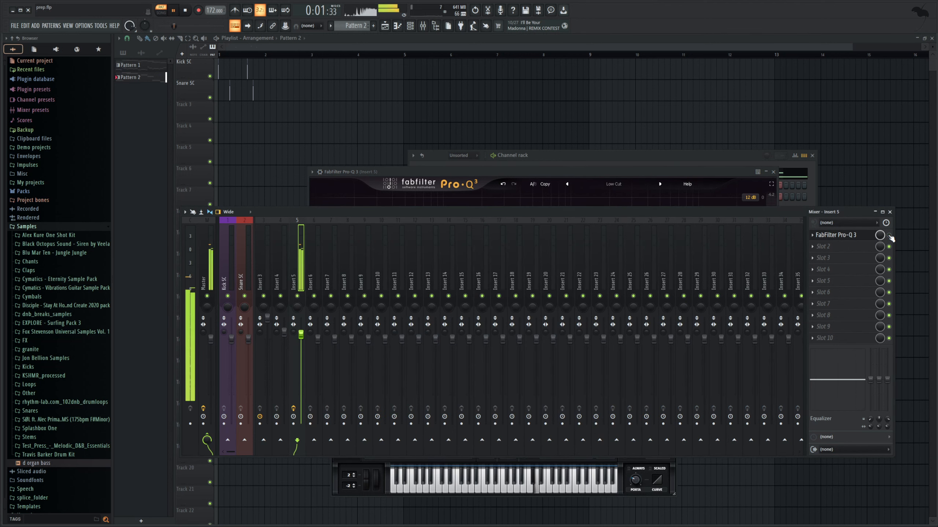
click(889, 235)
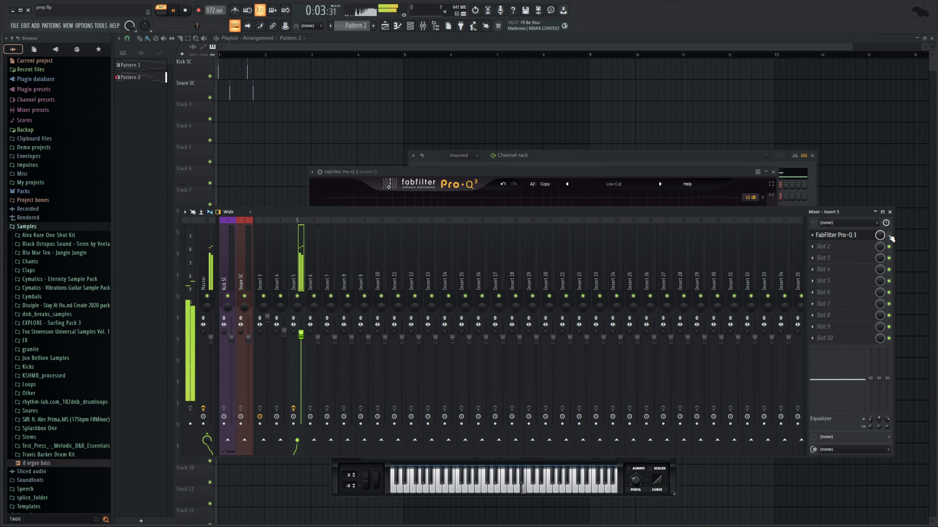
key(space)
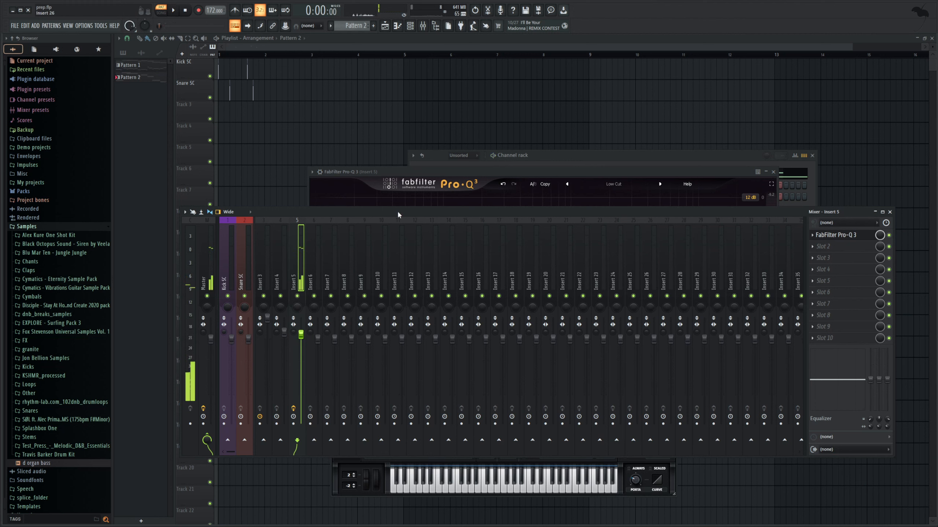
click(528, 172)
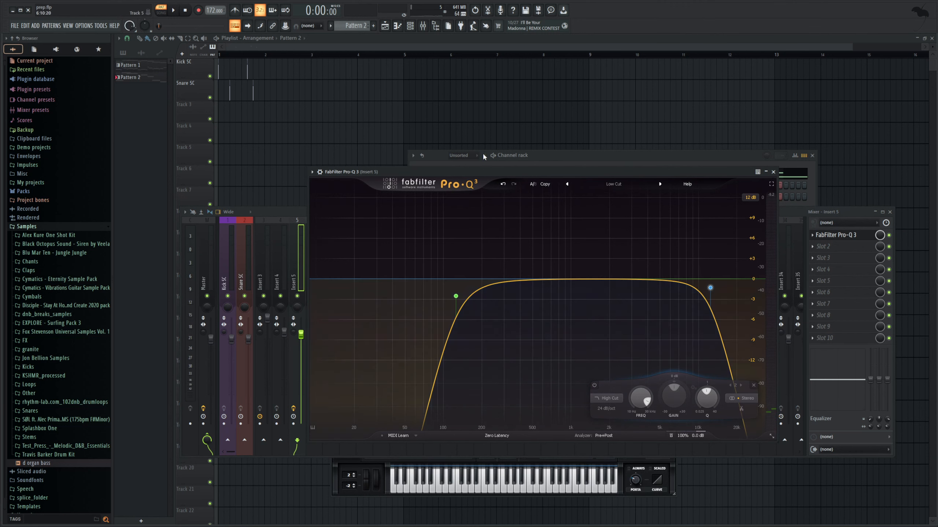
Step: Add Disperser to the second effect slot of Insert 5 and set its frequency to about 1.8 kHz
click(295, 216)
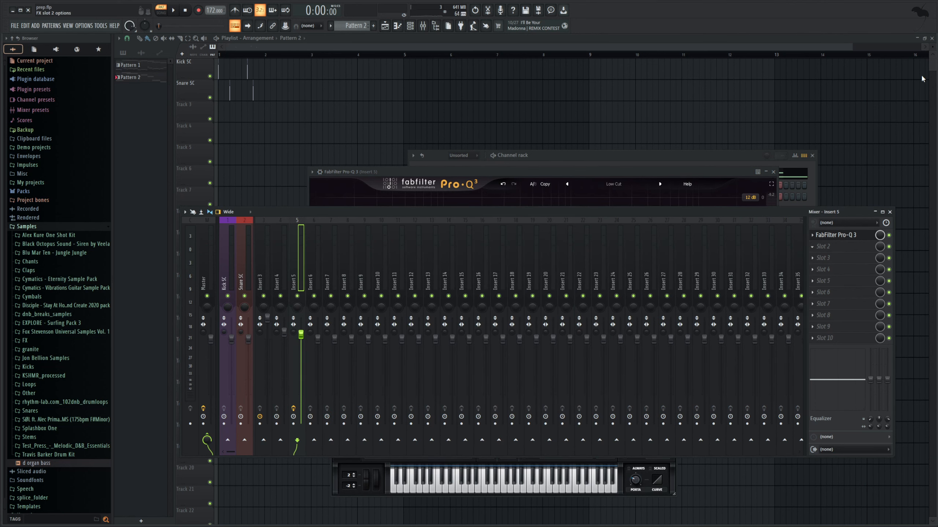
drag(257, 150, 304, 150)
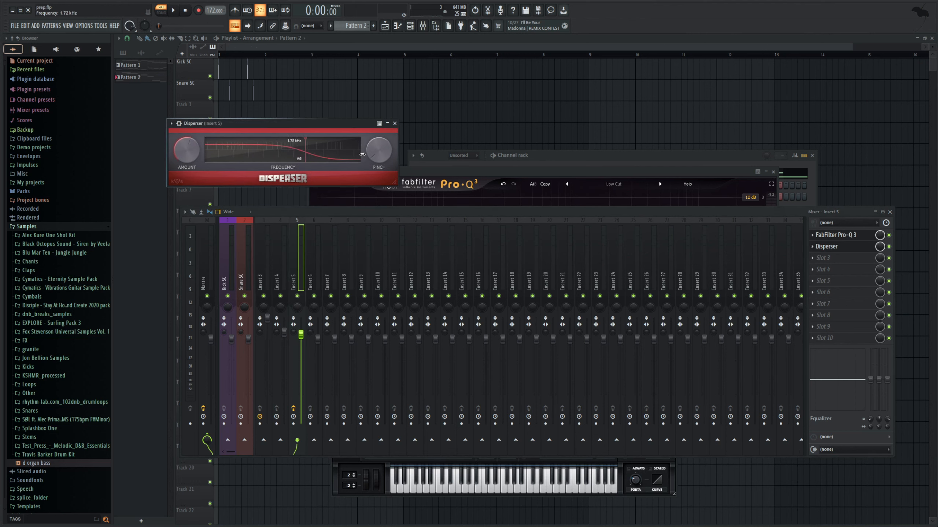
scroll(189, 155, down, 3)
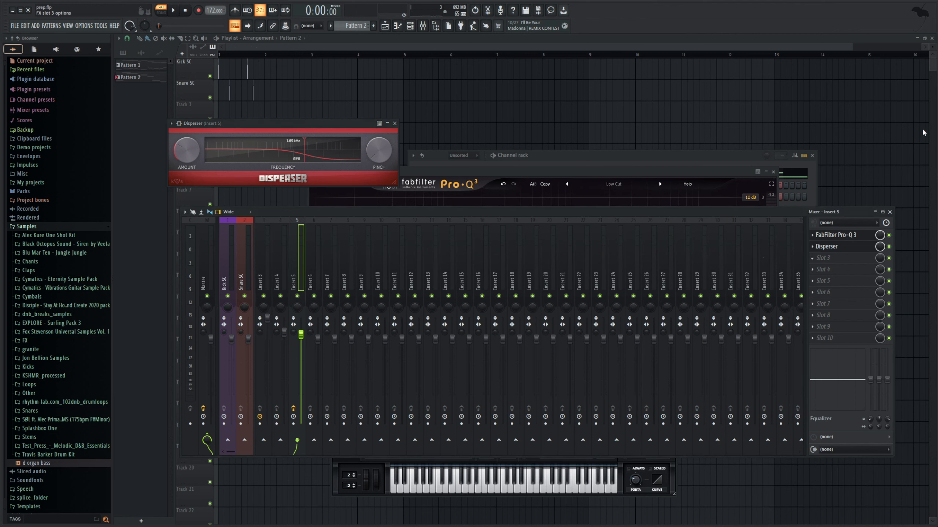
Step: Add Gain Reduction to Insert 5's third effect slot, adjust its Slay amount and set the mix to 73%
click(929, 114)
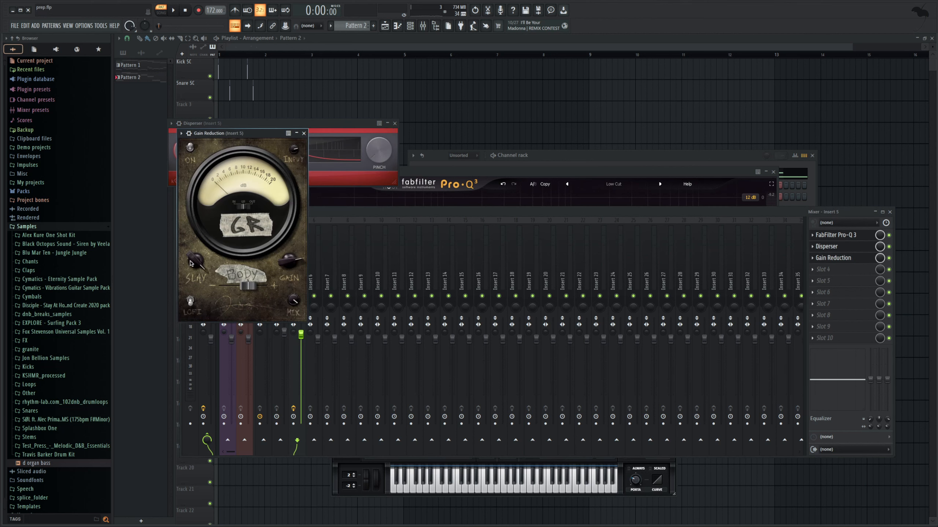
drag(194, 262, 166, 359)
drag(291, 301, 282, 329)
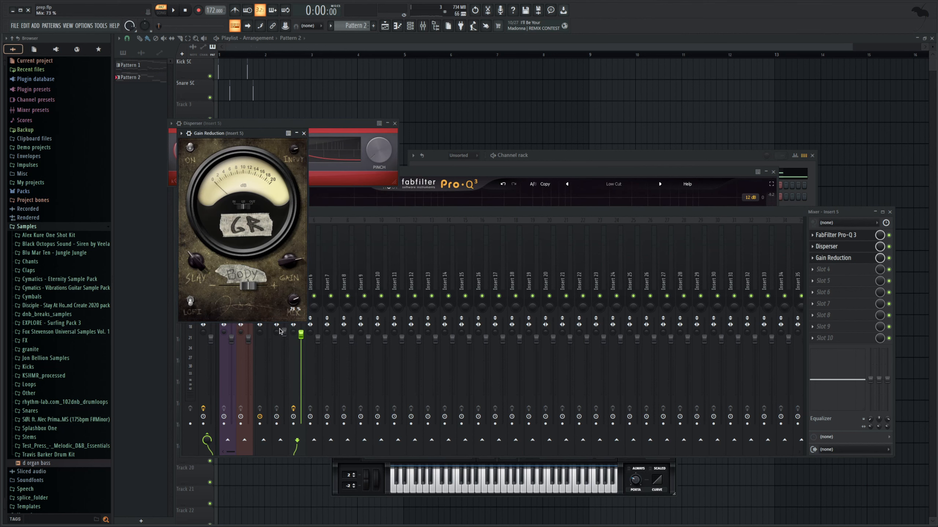
Step: Copy the Serum channel's notes from Pattern 1 into a new Serum channel in Pattern 2 and route it to Insert 6
click(347, 225)
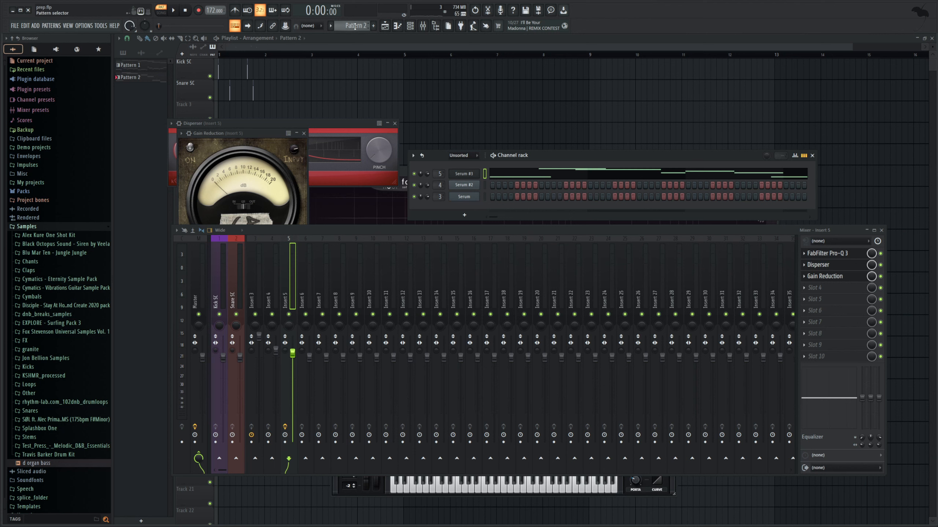
scroll(355, 26, up, 1)
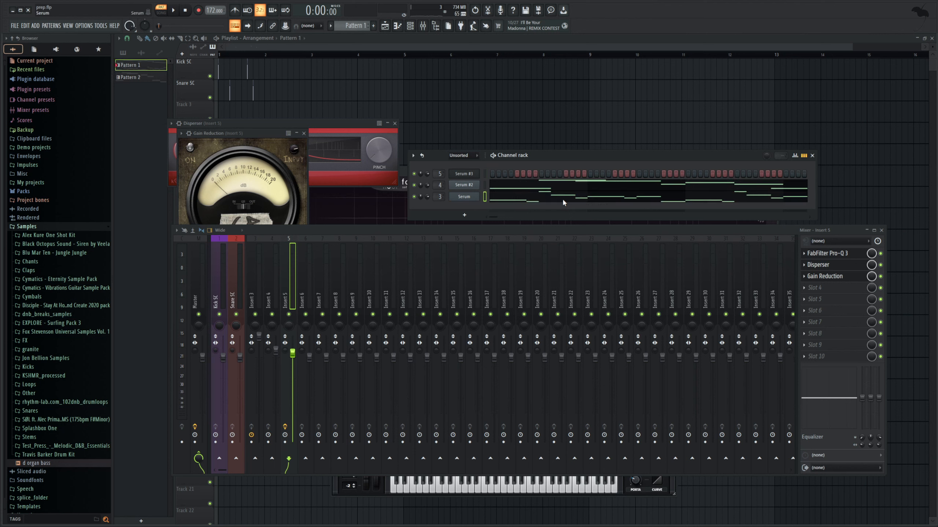
scroll(348, 22, down, 1)
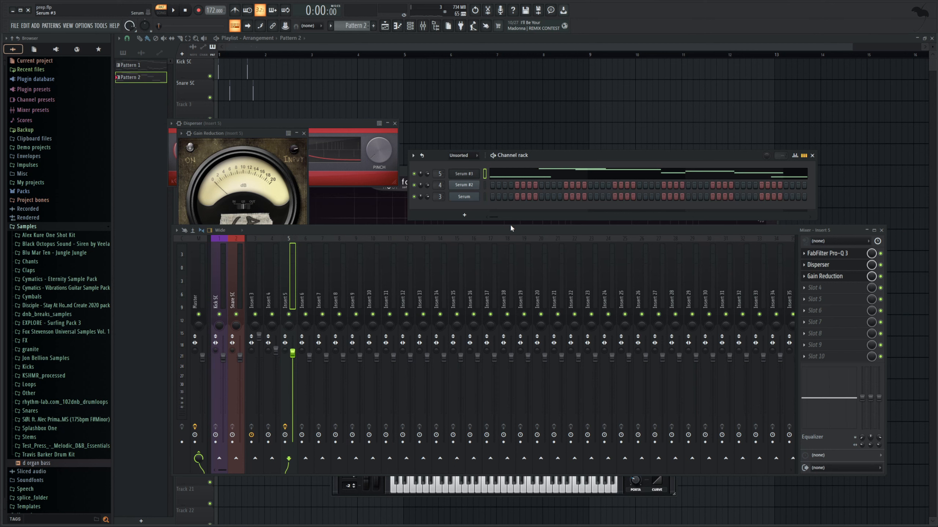
click(572, 303)
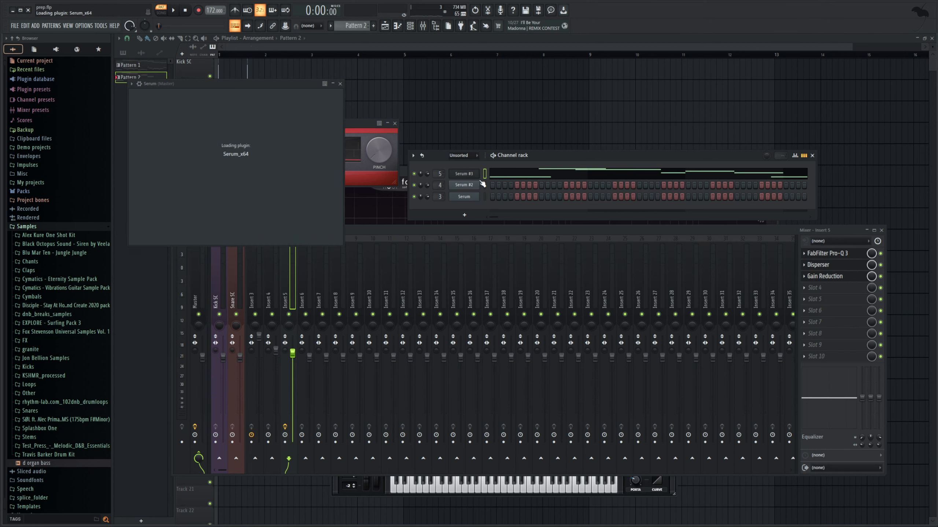
click(507, 161)
key(ctrl+v)
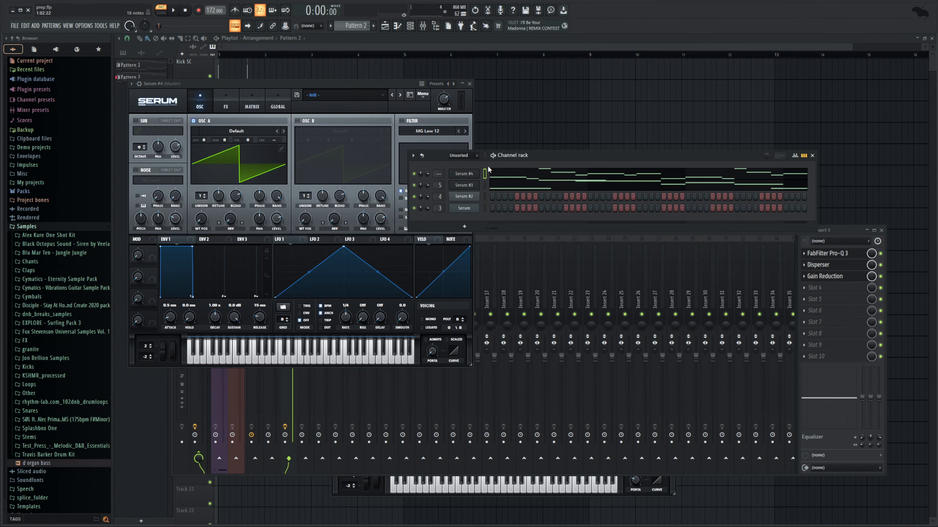
key(space)
key(ctrl+l)
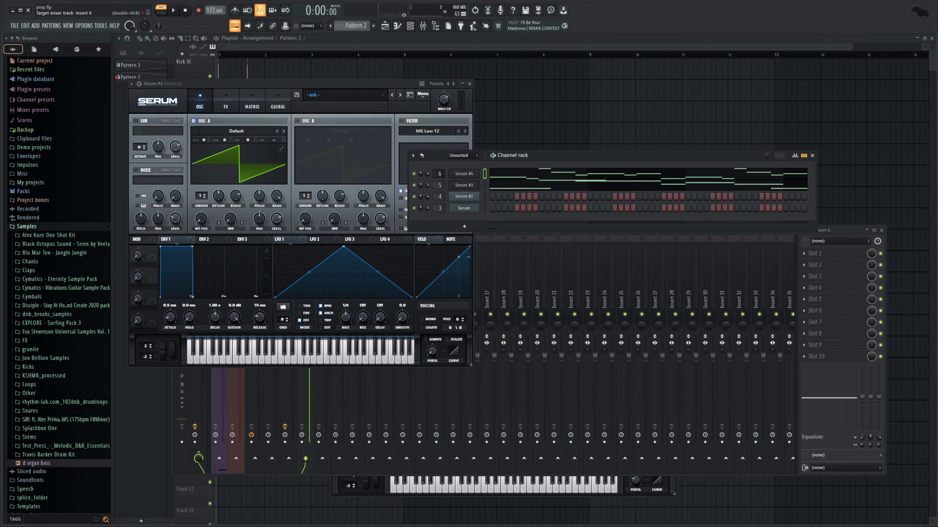
Step: Set Serum #4 to mono with a portamento time of 23 ms and audition the pattern
click(466, 174)
click(422, 319)
drag(432, 350, 442, 334)
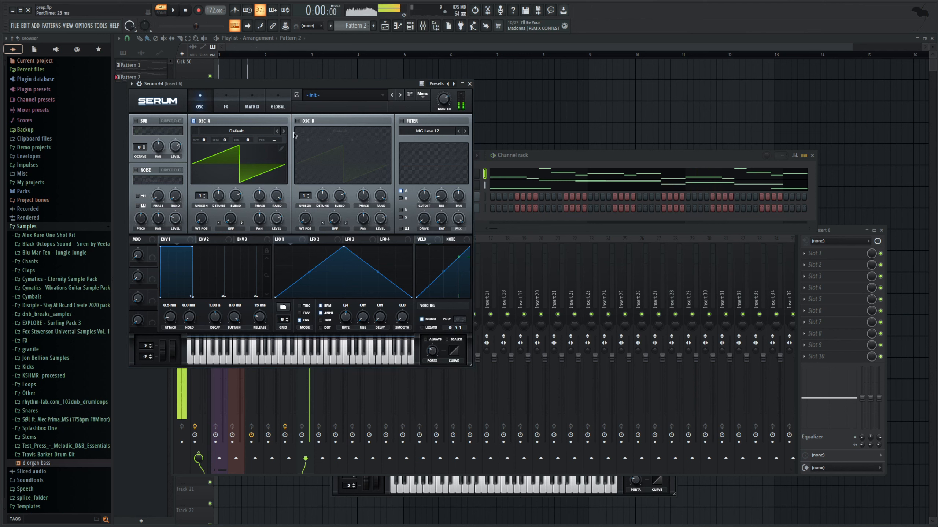
key(space)
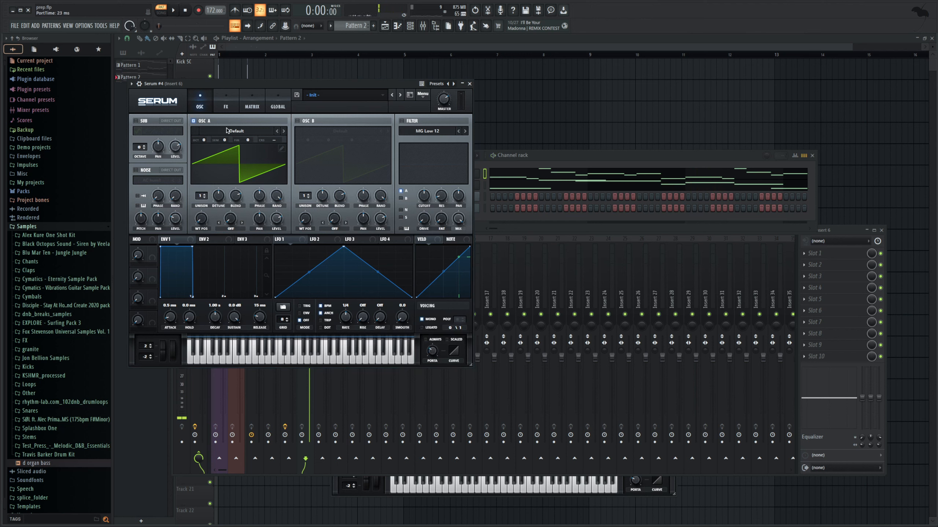
Step: Remove the fundamental harmonic from oscillator A's saw wave in Serum's wavetable editor and return to the oscillators
click(282, 148)
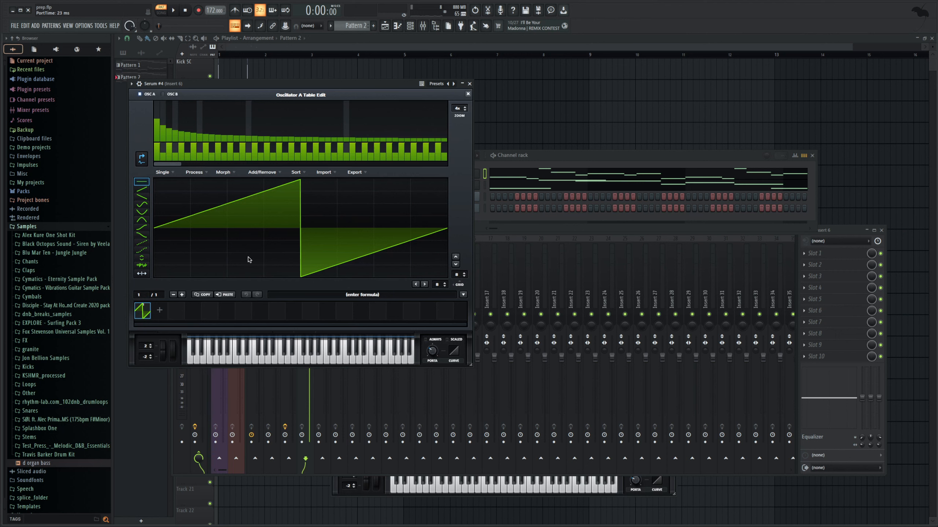
click(157, 140)
click(467, 94)
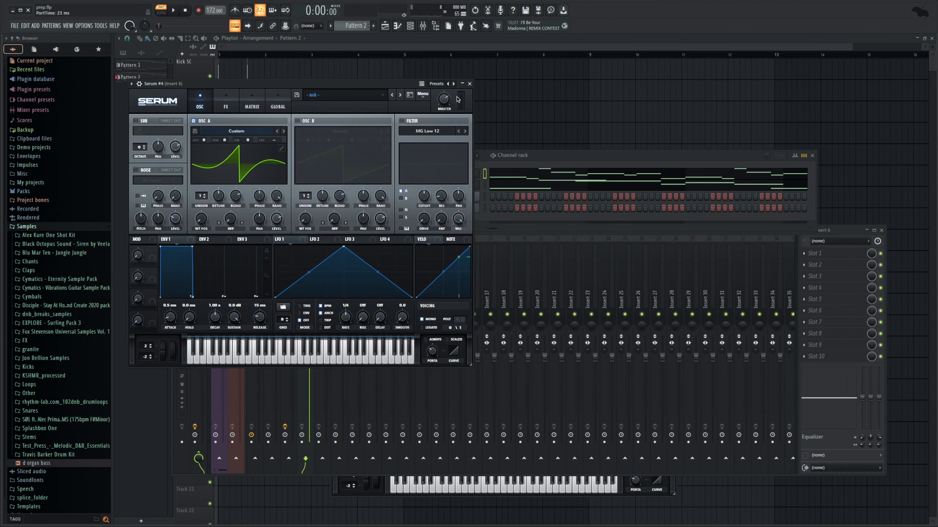
Step: Enable oscillator B one octave up with 7 unison voices and 0.16 detune, and turn on the sub oscillator
click(297, 121)
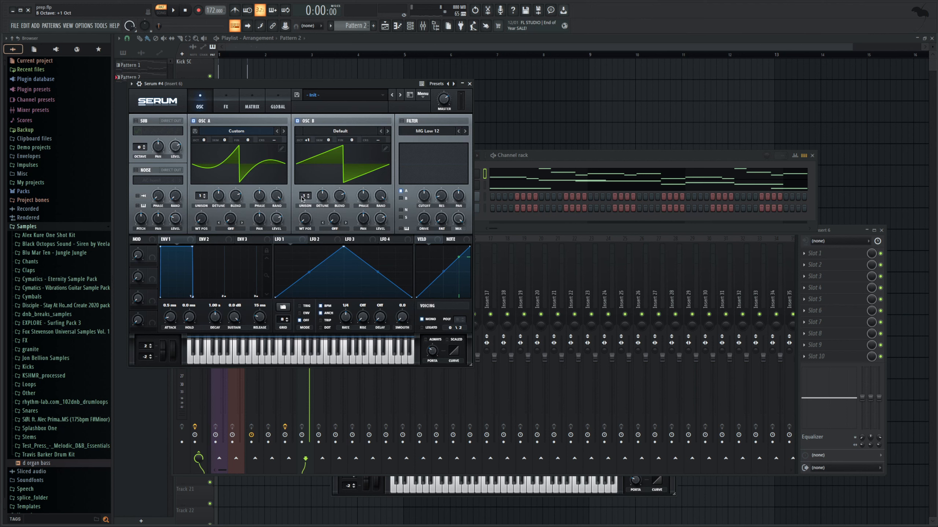
mouse_move(305, 195)
mouse_down()
mouse_move(319, 175)
mouse_move(317, 201)
mouse_up()
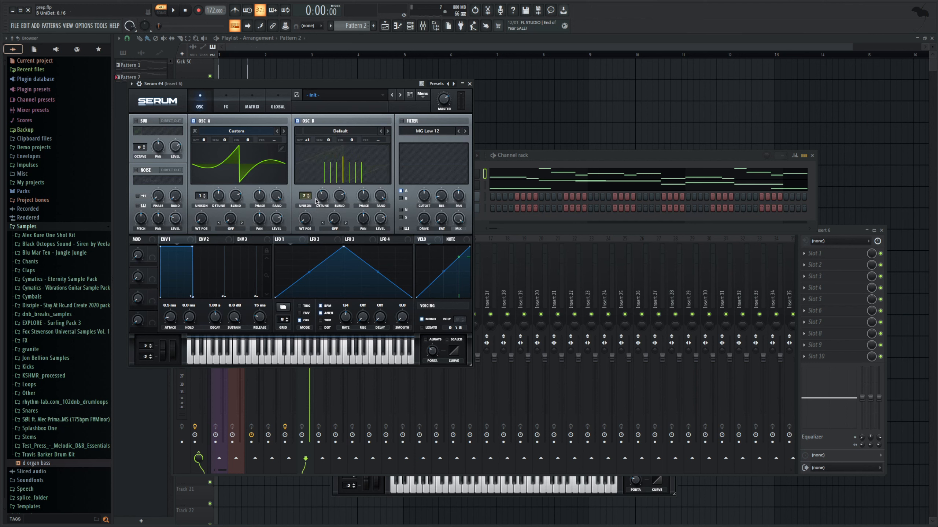
click(144, 121)
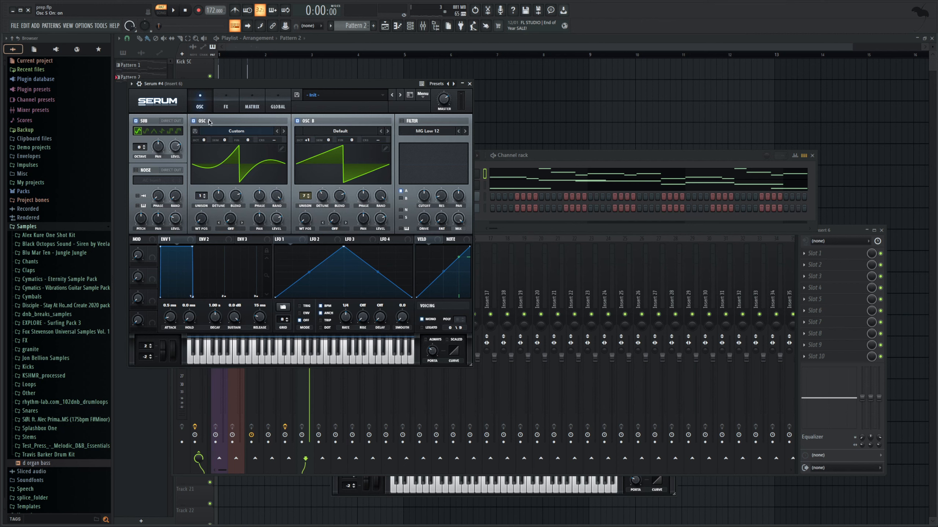
drag(368, 85, 592, 181)
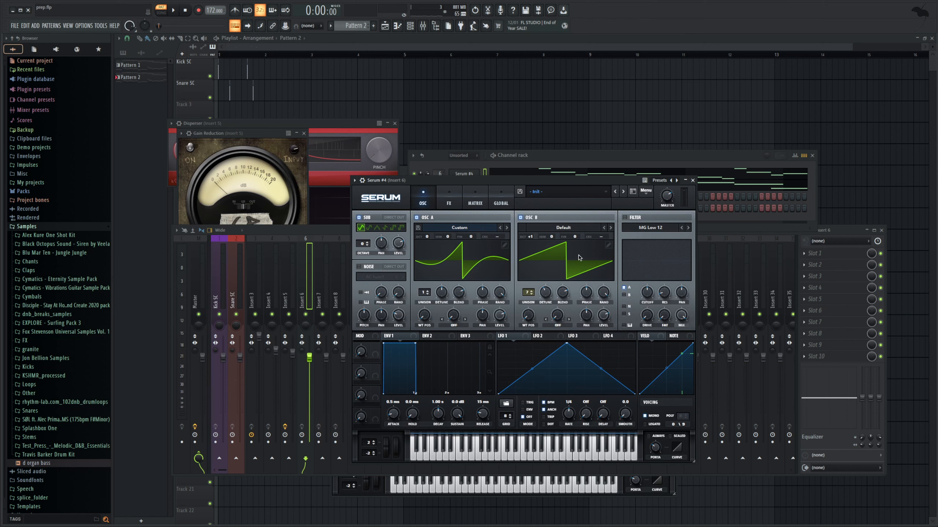
Step: Enable Serum's filter with the L/B/H 24 type and adjust its cutoff while auditioning the pattern
click(624, 218)
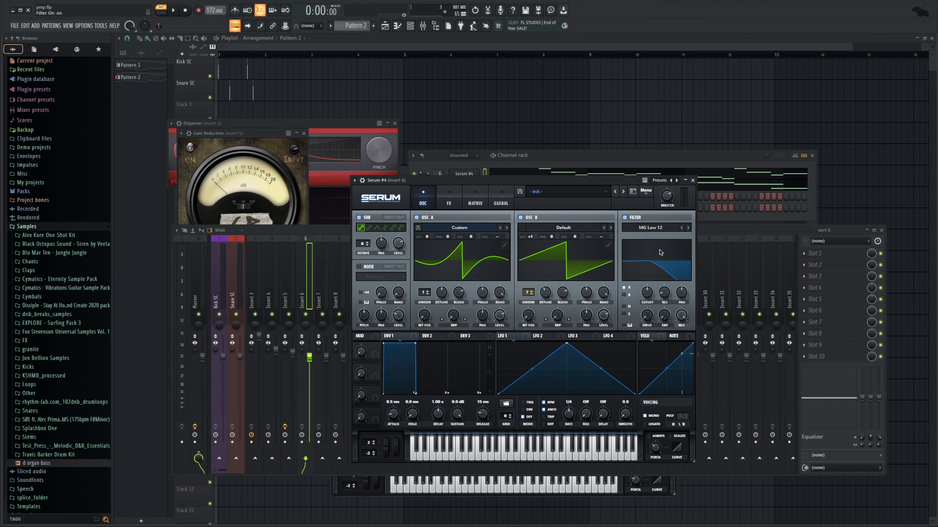
click(708, 360)
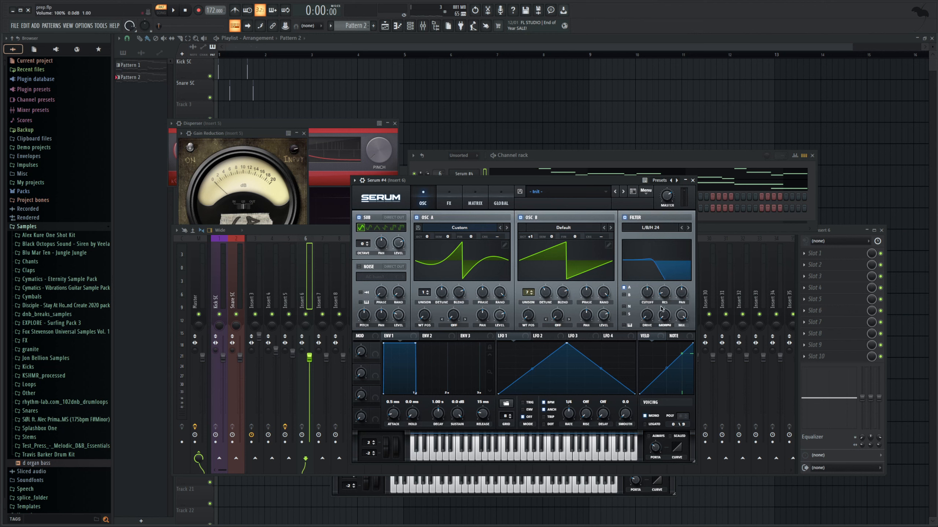
key(space)
mouse_move(649, 298)
mouse_down()
mouse_move(664, 306)
mouse_move(664, 287)
mouse_move(647, 312)
mouse_move(650, 294)
mouse_up()
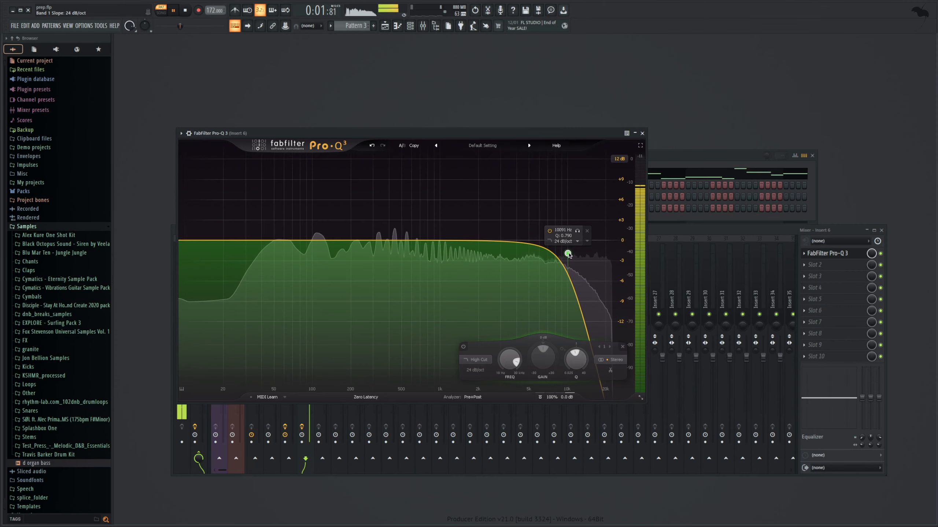
Step: On Insert 6's Pro-Q 3, move the high cut to about 13.6 kHz and add a bell cut of about 3 dB near 242 Hz
drag(600, 252, 584, 252)
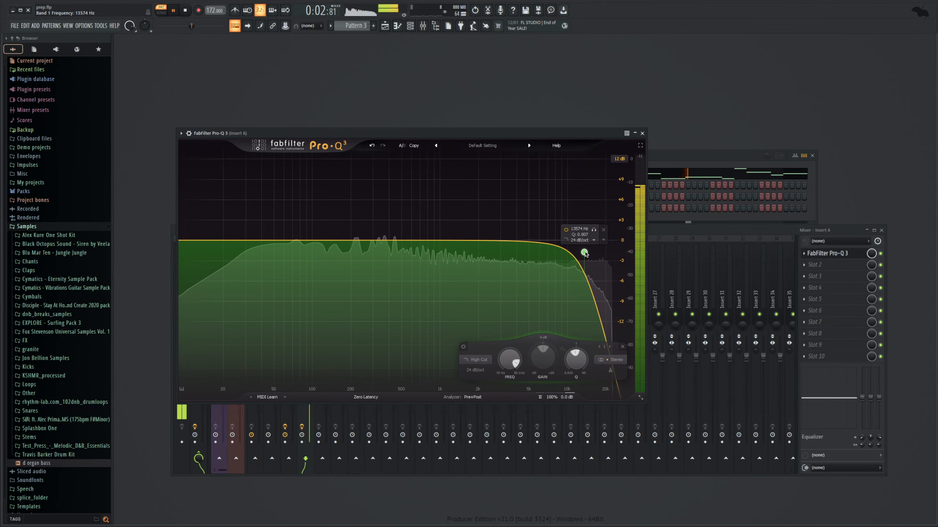
key(space)
drag(360, 241, 361, 261)
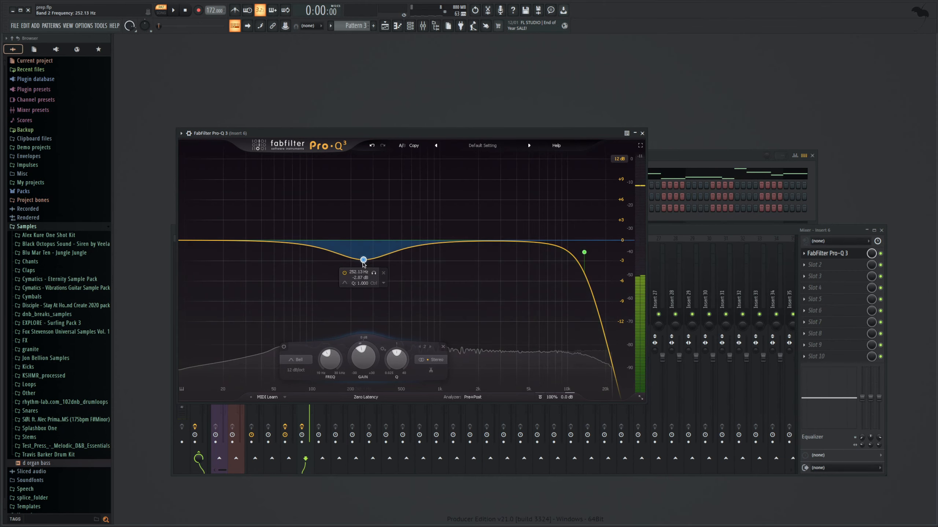
key(space)
key(space)
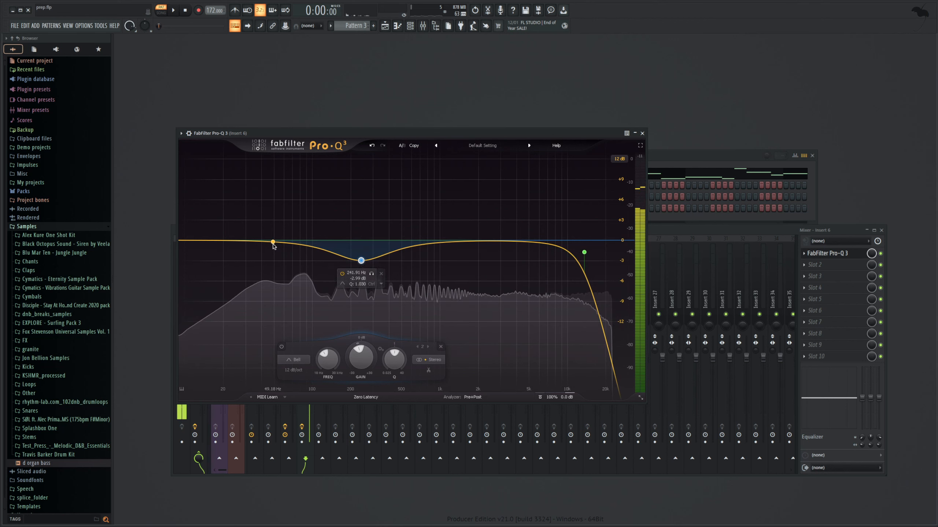
Step: On Insert 6's Pro-Q 3, add a low shelf boost of about 1.9 dB near 108 Hz and a slight bell cut near 1 kHz
click(273, 244)
ctrl+alt+click(274, 243)
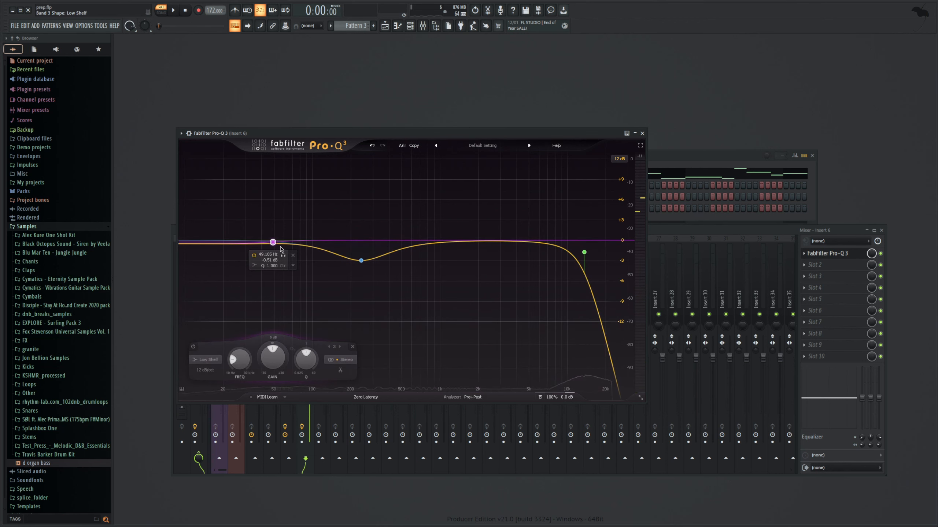
drag(274, 242, 318, 226)
key(space)
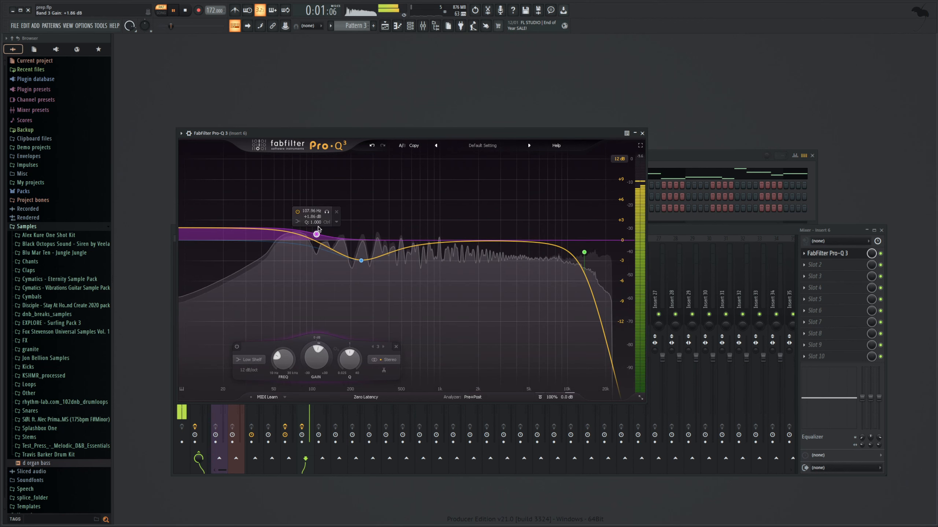
click(435, 243)
drag(436, 246, 442, 250)
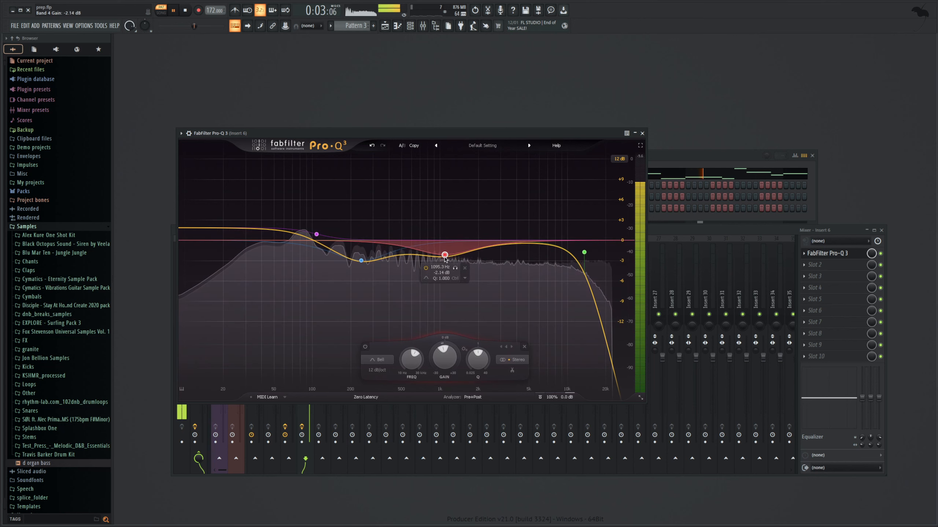
click(686, 163)
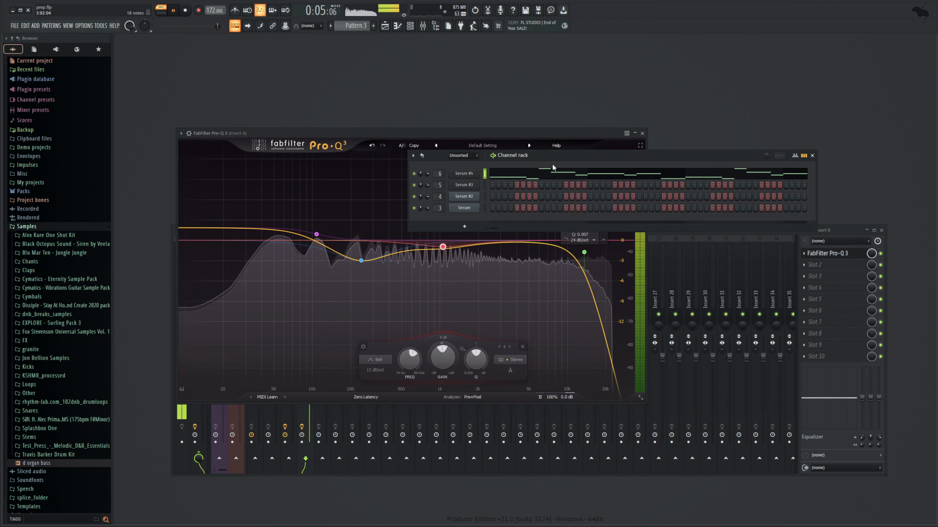
key(space)
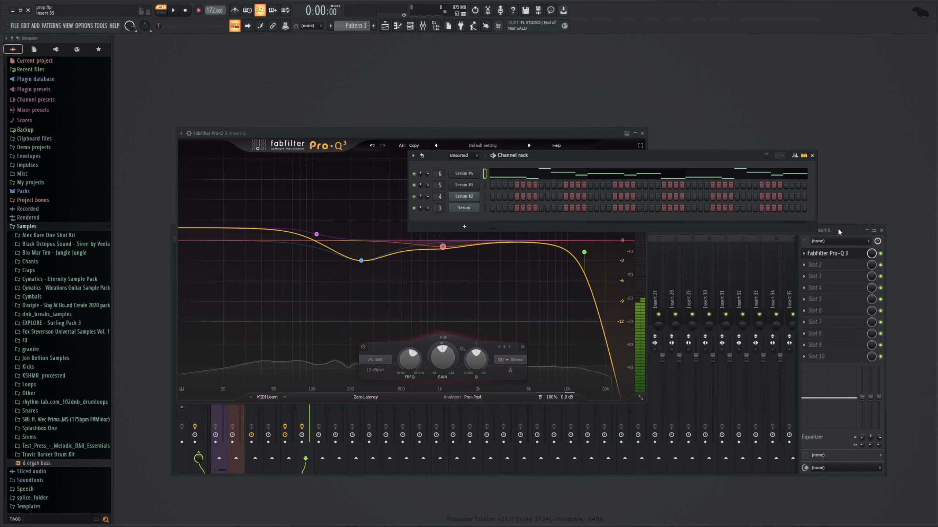
Step: Place Pattern 3 on Track 4 and Pattern 2 on Track 3 at the start of the playlist
click(833, 231)
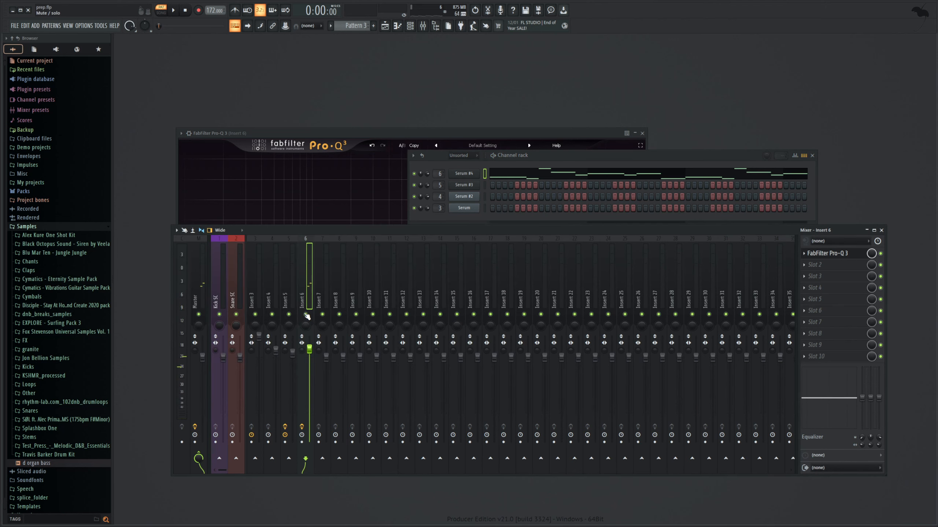
click(385, 26)
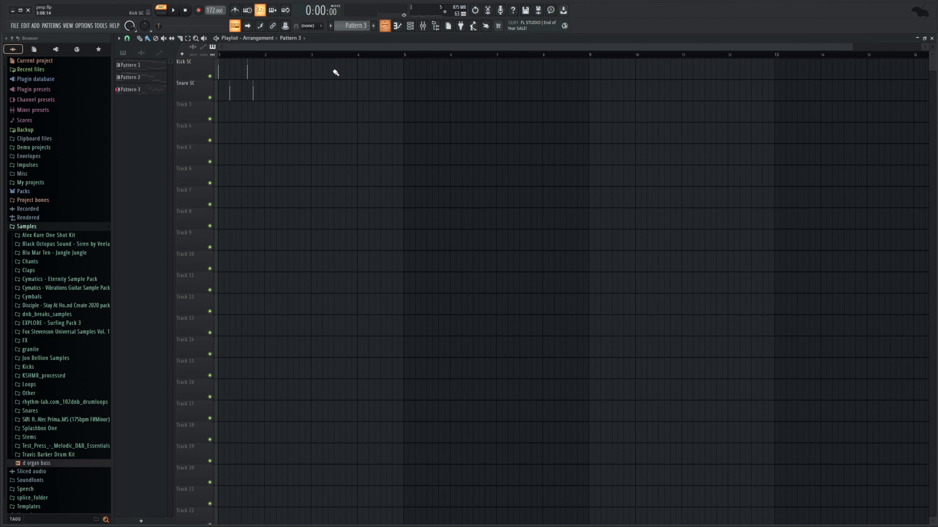
click(226, 138)
scroll(361, 23, up, 1)
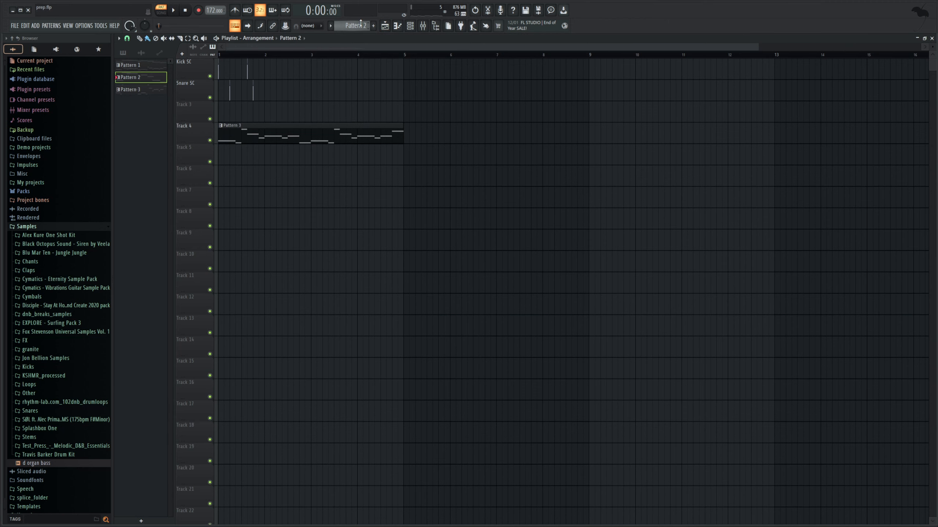
click(246, 111)
Step: Adjust Insert 5's mixer level while playing the arrangement
key(space)
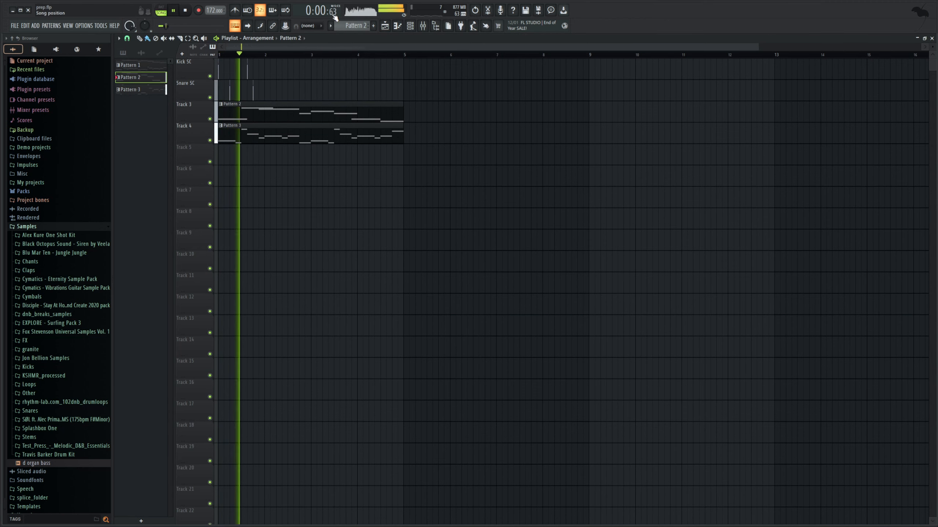
click(422, 26)
drag(293, 357, 292, 352)
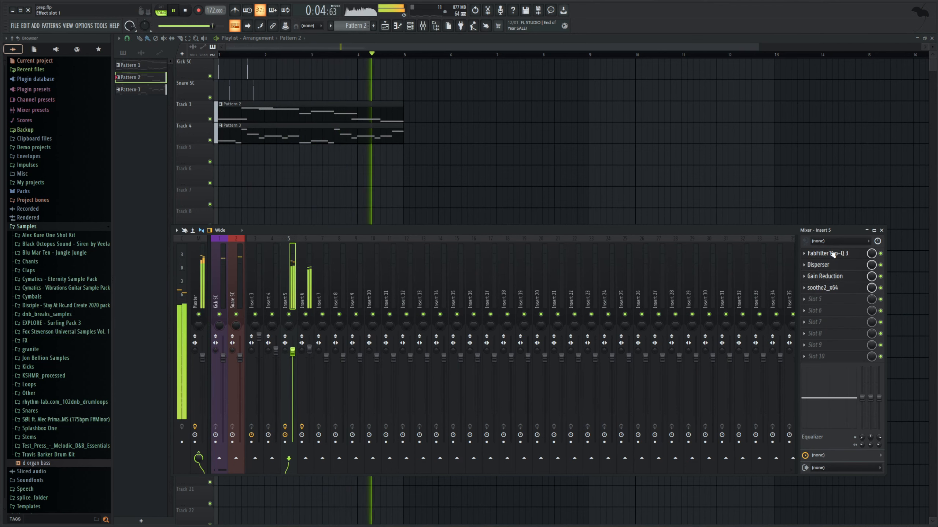
key(space)
Step: Repeat the Pattern 3 and Pattern 2 clips from bar 5 on Tracks 4 and 3
click(397, 135)
click(409, 135)
click(410, 116)
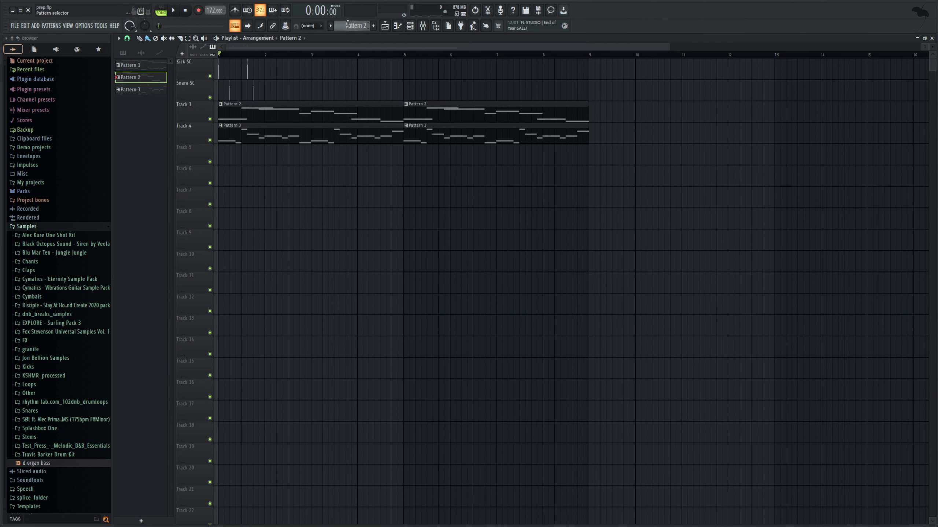
Step: In Pattern 1, add a new Serum channel and paste the Serum #2 notes into it
scroll(356, 28, up, 1)
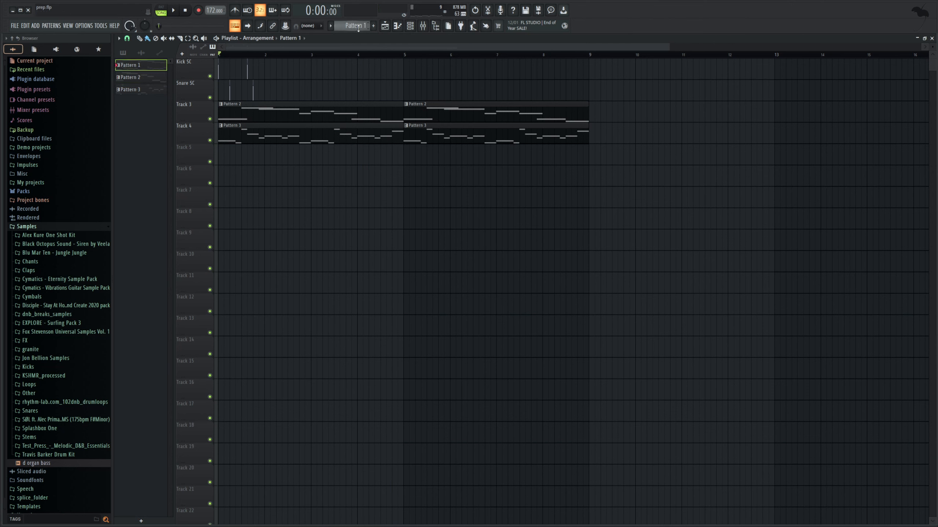
click(409, 26)
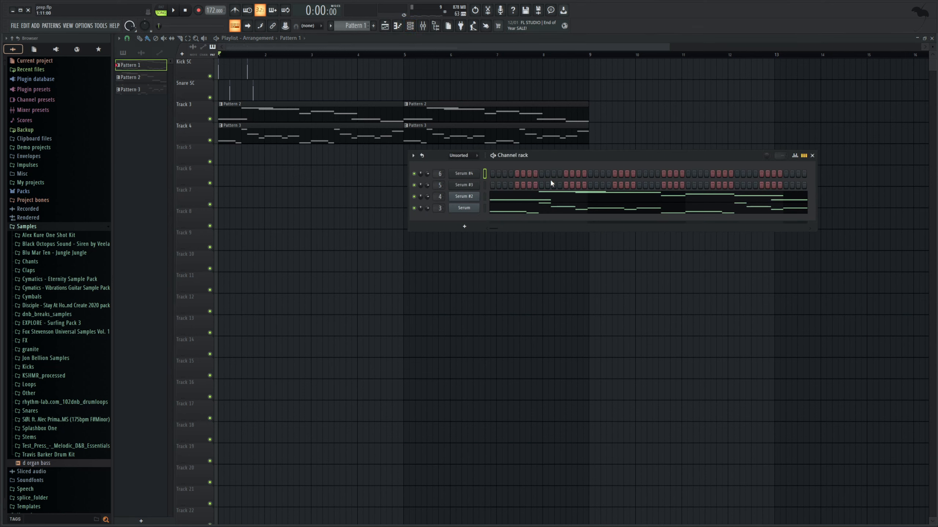
click(465, 197)
drag(351, 94, 475, 241)
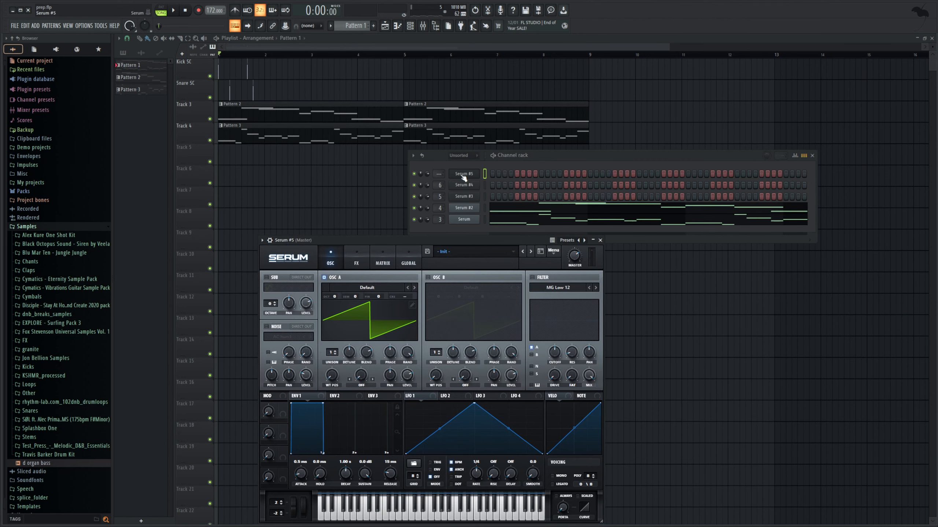
click(485, 174)
key(ctrl+v)
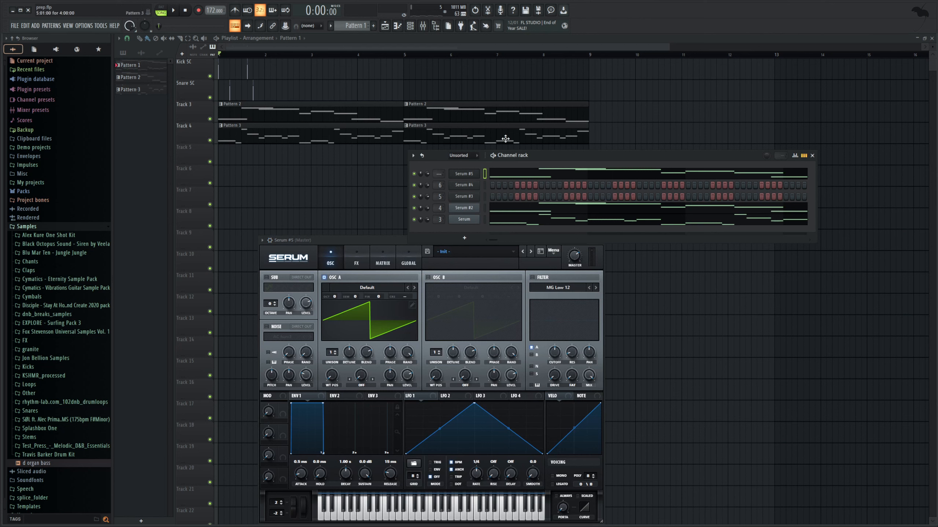
Step: Route the Serum #5 channel to mixer Insert 7 and reopen its Serum window
click(424, 27)
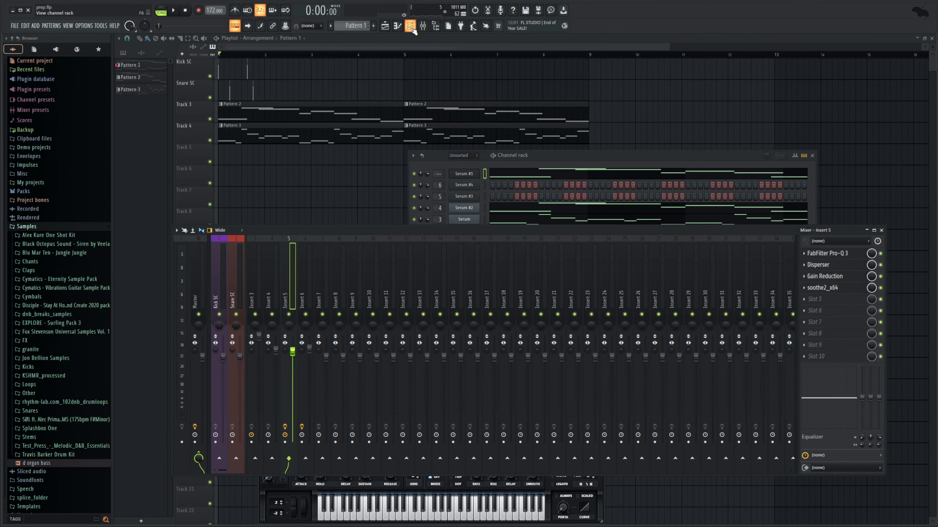
click(412, 29)
drag(438, 174, 439, 162)
click(322, 314)
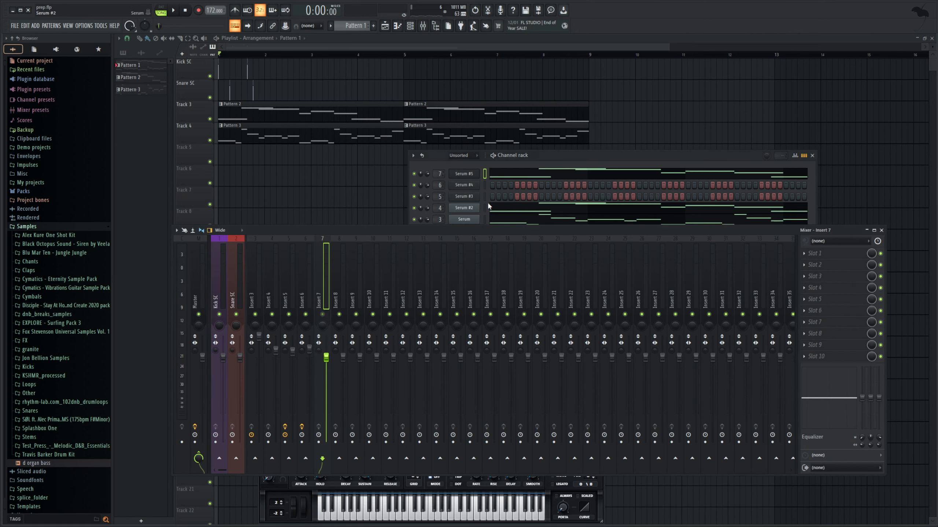
click(471, 175)
click(472, 175)
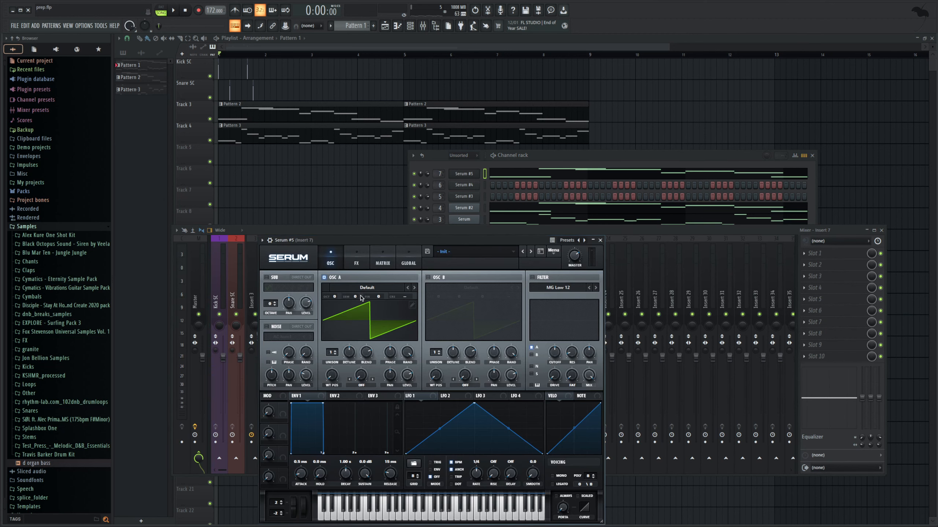
Step: Set Serum #5's oscillator A to Basic Shapes one octave up and increase its unison voices
click(414, 288)
drag(336, 297, 341, 291)
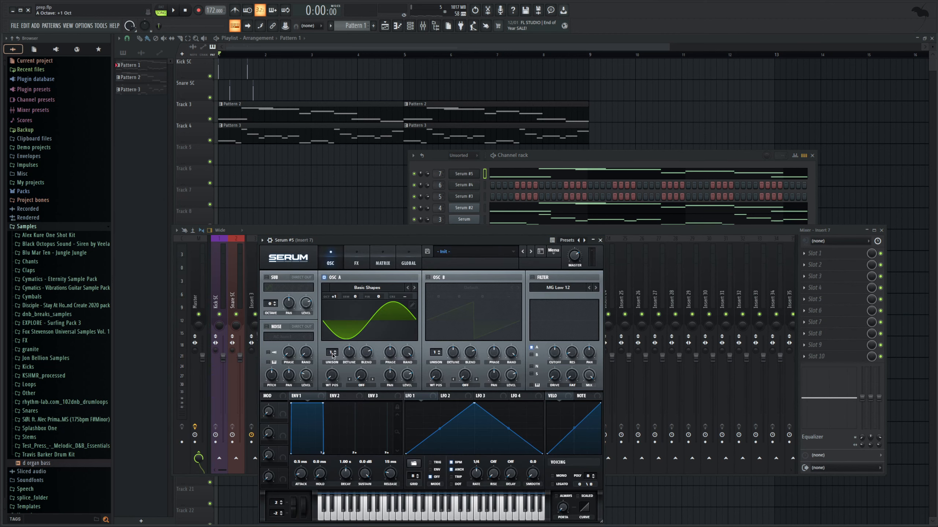
drag(331, 354, 341, 334)
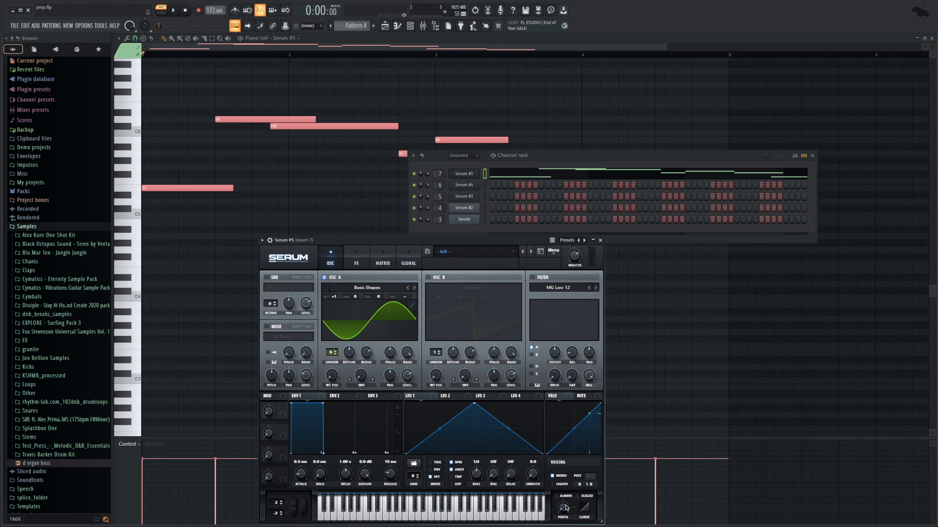
Step: Audition Serum #5 and modulate oscillator A's fine tuning with LFO 1 at a 1/16 rate
key(space)
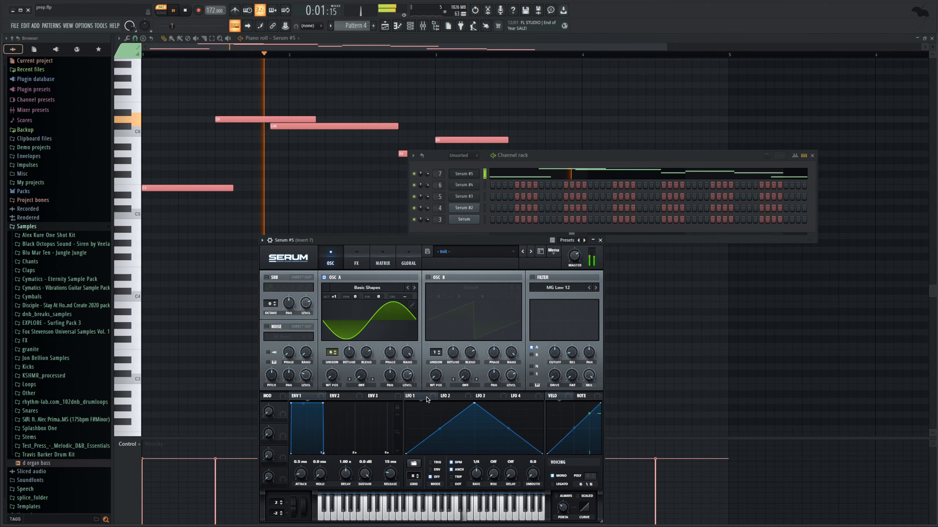
key(space)
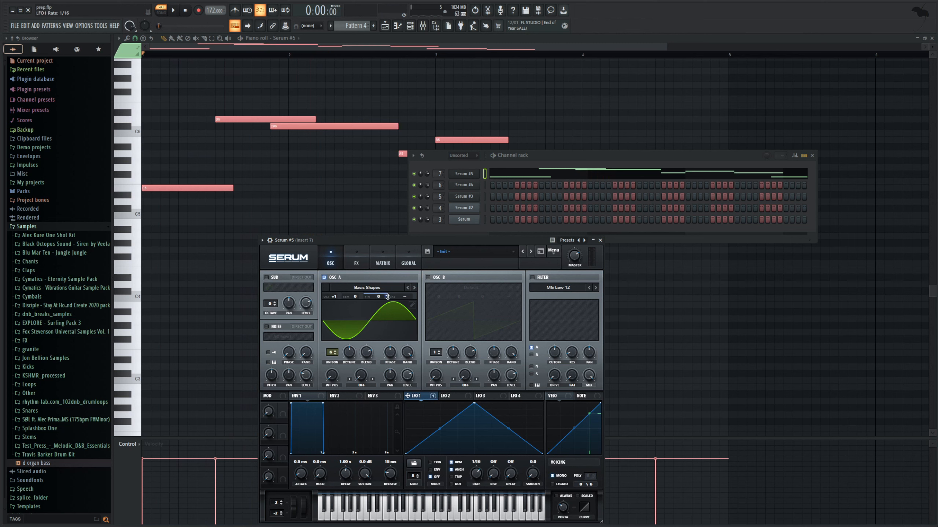
drag(388, 297, 392, 318)
Step: Enable oscillator B with Basic Shapes, add unison voices at 0.21 detune, and audition the sound
click(428, 277)
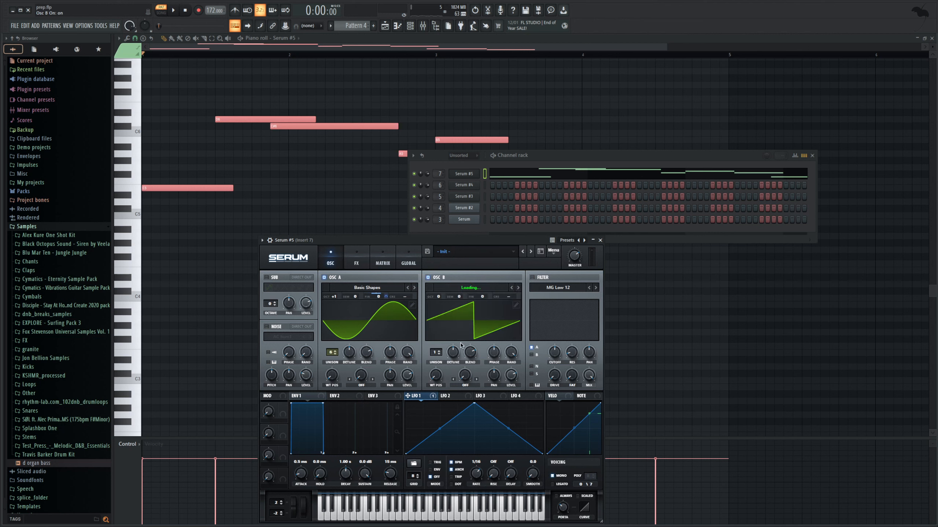
mouse_move(435, 352)
mouse_down()
mouse_move(434, 343)
mouse_move(453, 356)
mouse_up()
key(space)
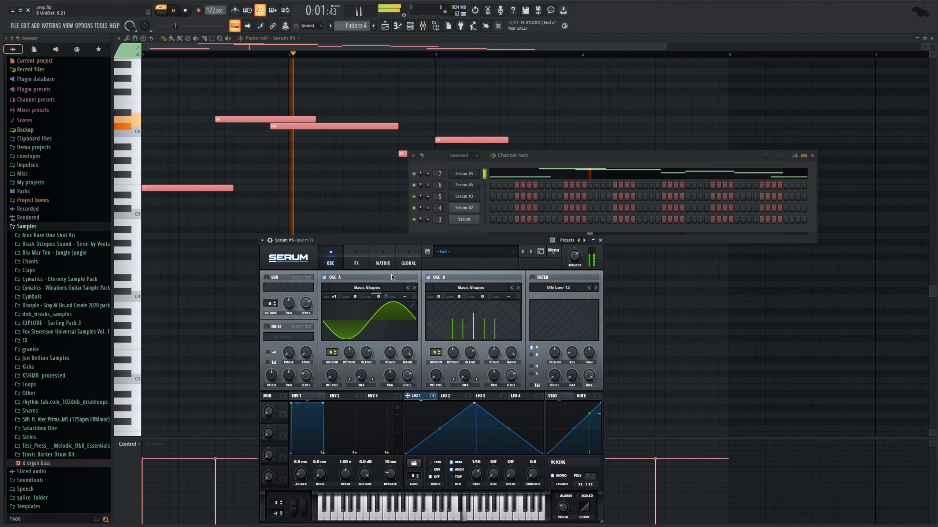
key(space)
Step: Enable two effects in Serum's FX rack, including reverb at 24% wet, and return to the oscillators
click(357, 263)
click(269, 325)
drag(564, 289, 568, 312)
key(space)
click(269, 359)
click(330, 262)
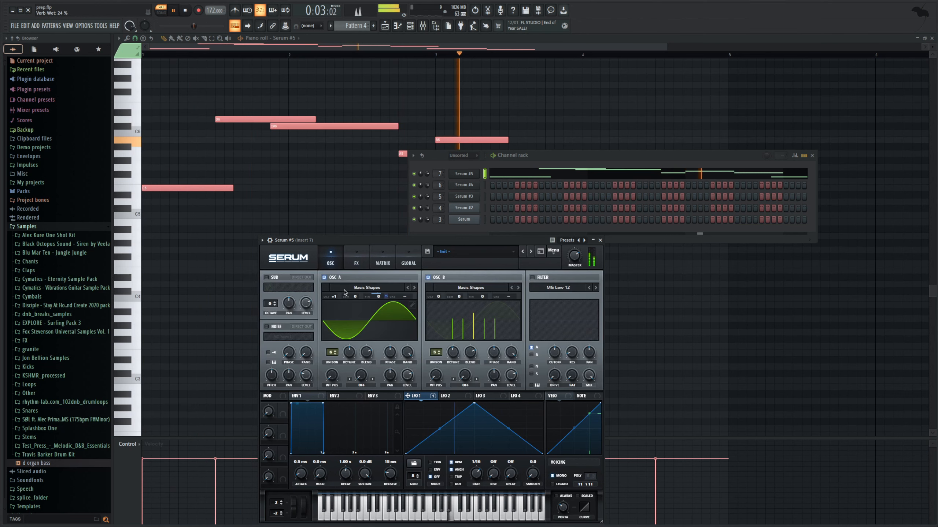
key(space)
key(space)
Step: Adjust the half-window sync warp on oscillators A and B while auditioning the pattern
drag(361, 379, 361, 364)
click(476, 379)
click(476, 380)
drag(464, 371, 464, 366)
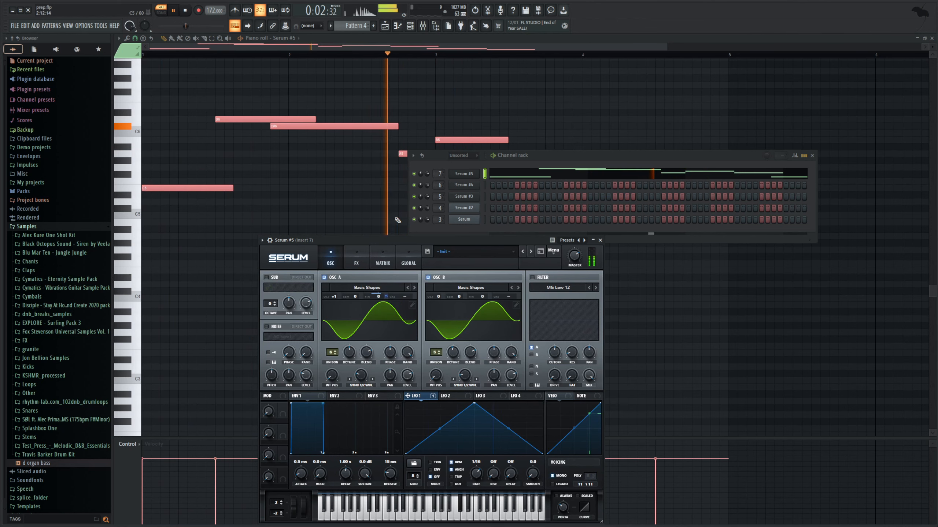
Step: Place Pattern 4 on Track 5 at bar 1 and again at bar 5, and switch playback to song mode
click(385, 26)
key(space)
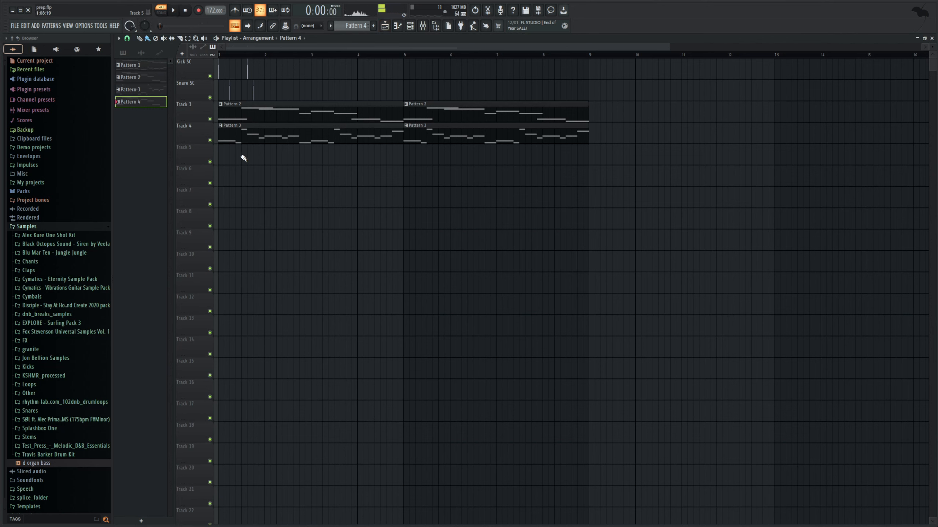
click(243, 156)
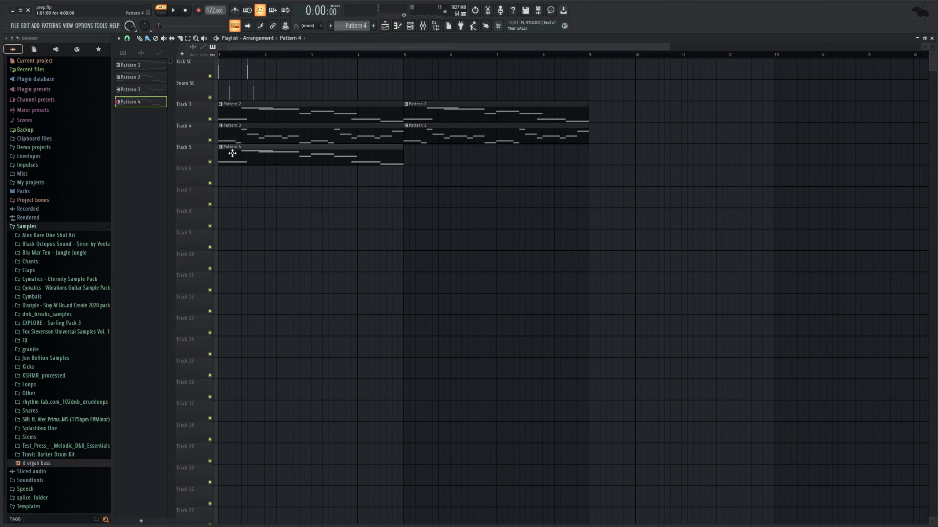
click(413, 151)
key(l)
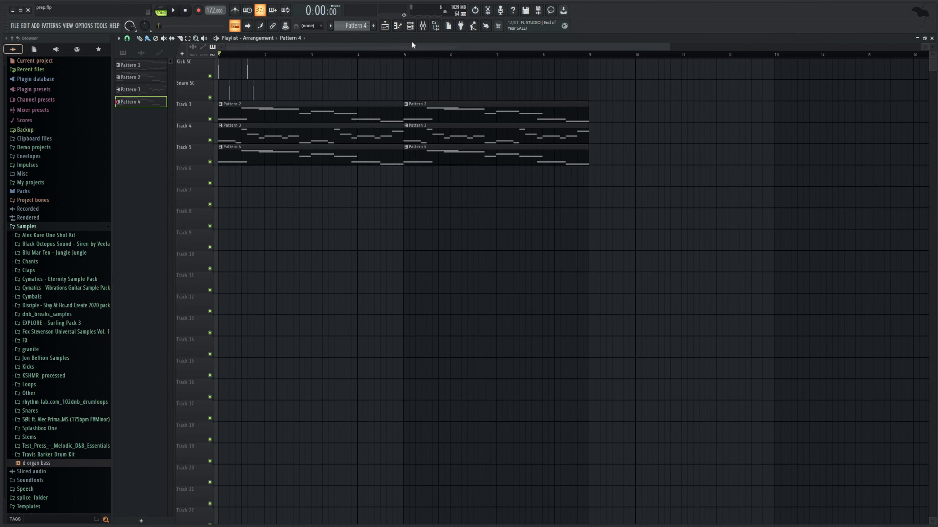
Step: Lower Insert 7's mixer level while playing the song, close the mixer and replay the arrangement
key(space)
click(423, 26)
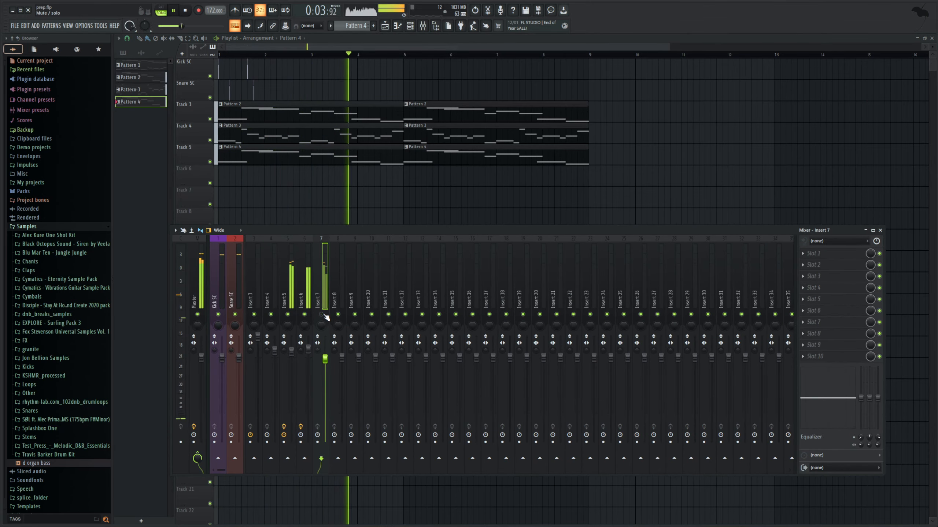
key(space)
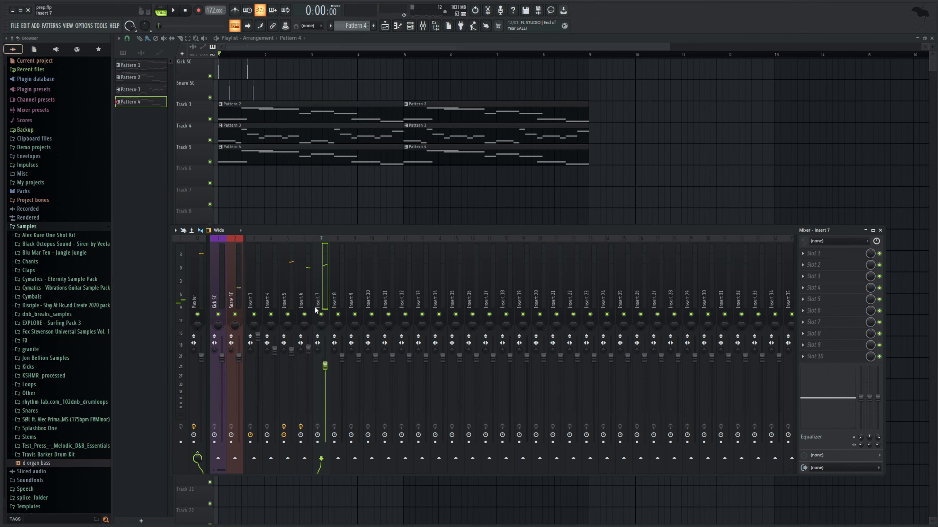
key(F9)
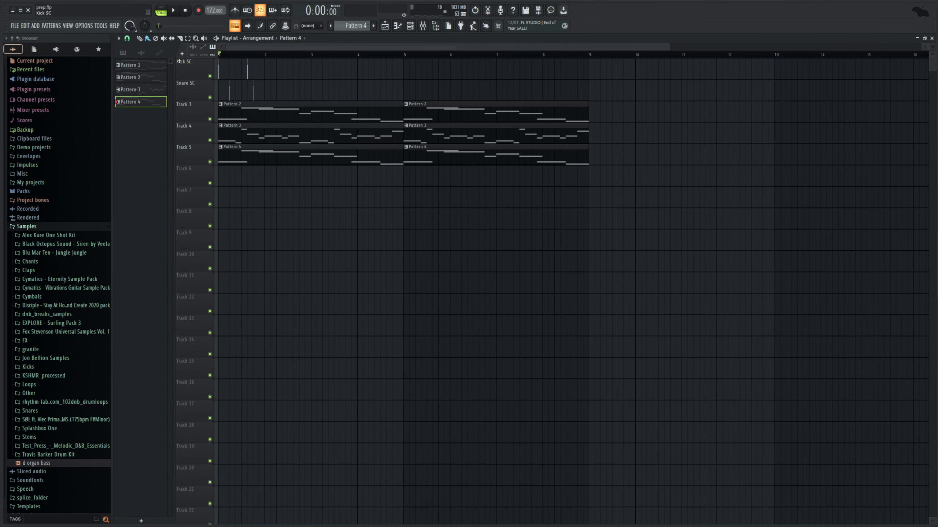
key(space)
key(space)
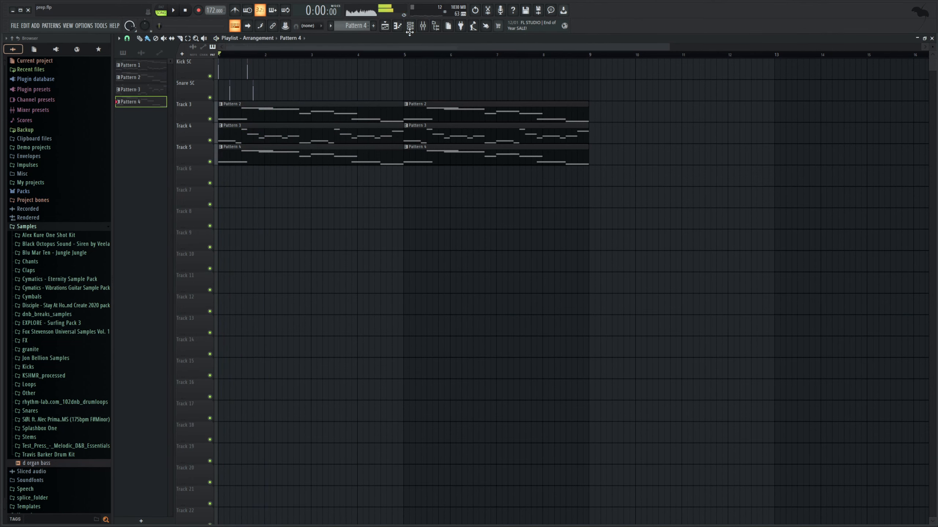
Step: Switch to Pattern 2, add another Serum channel and move its window below the channel rack
click(410, 25)
scroll(353, 24, up, 1)
scroll(353, 24, up, 1)
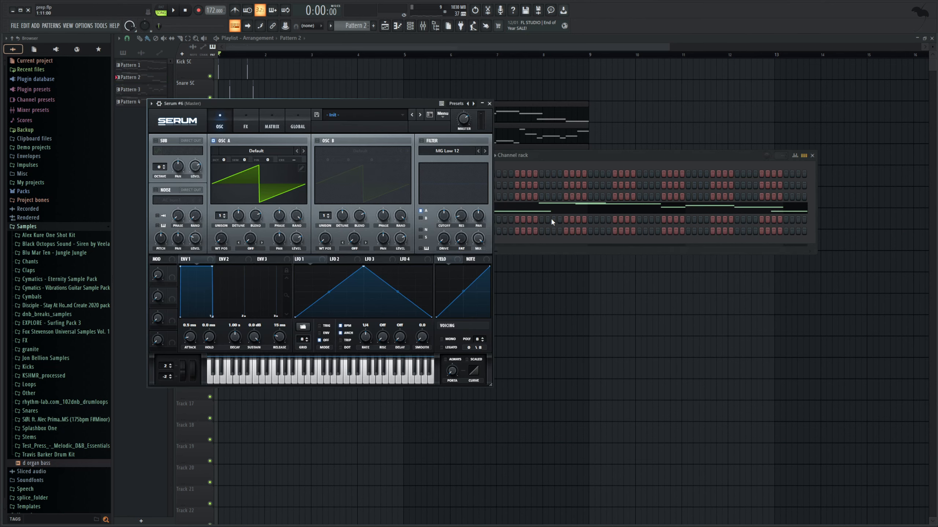
drag(417, 102, 539, 231)
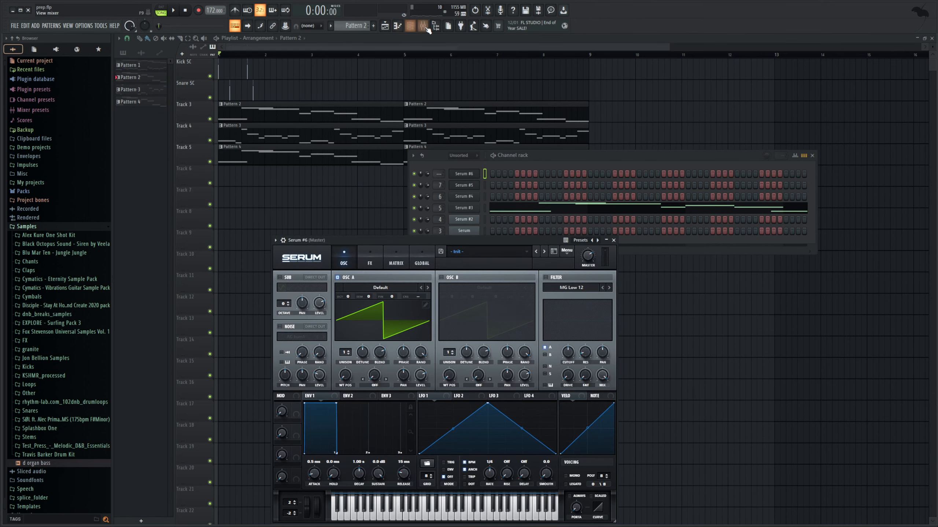
Step: Route the Serum #6 channel to mixer Insert 8 and open its piano roll
click(410, 25)
scroll(439, 174, up, 8)
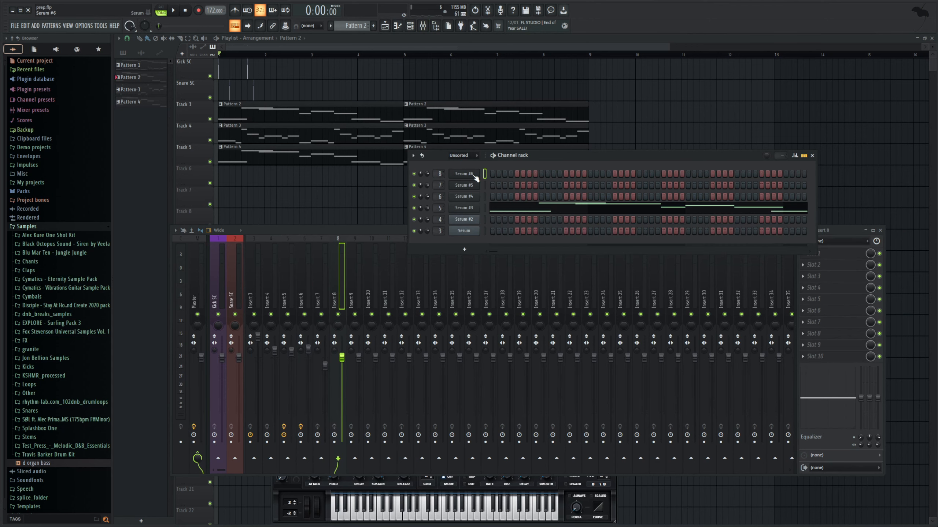
key(F7)
scroll(425, 153, up, 3)
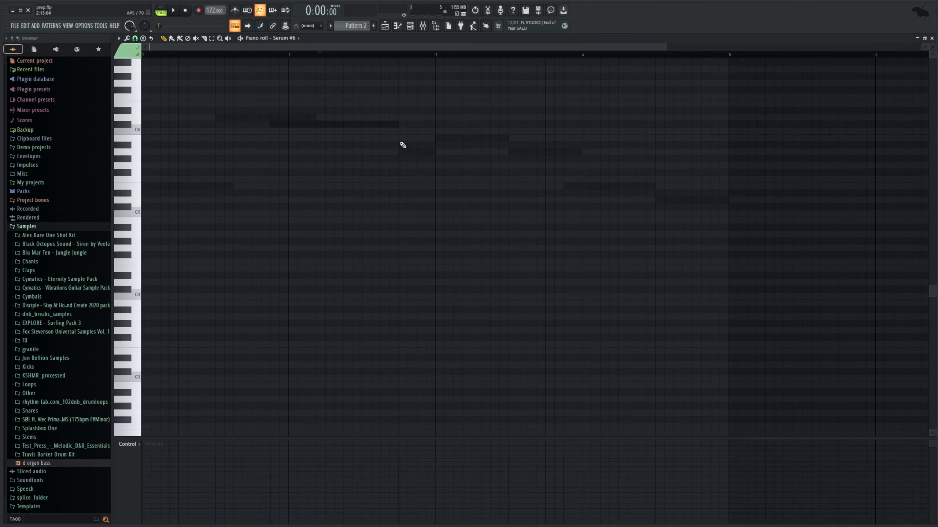
scroll(316, 154, up, 1)
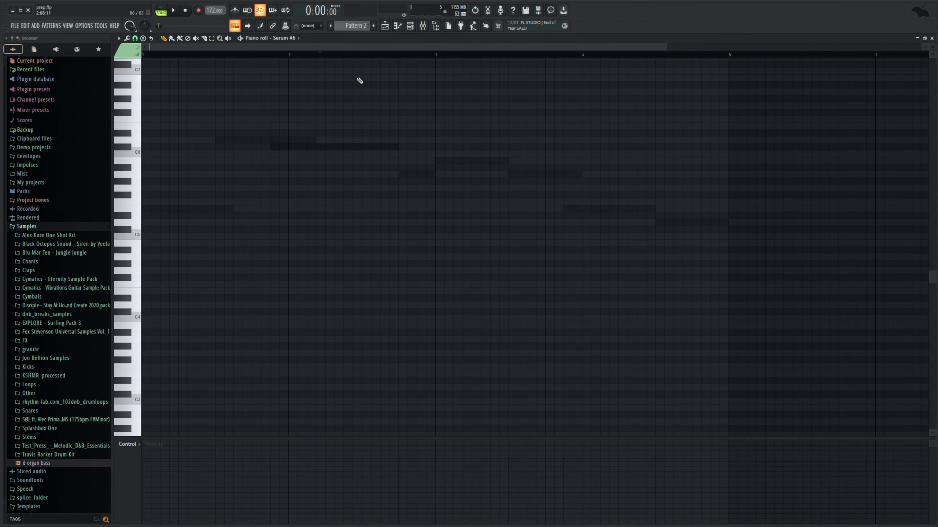
Step: Switch to Pattern 3 and copy the Serum #4 notes into the Serum #6 piano roll
click(410, 26)
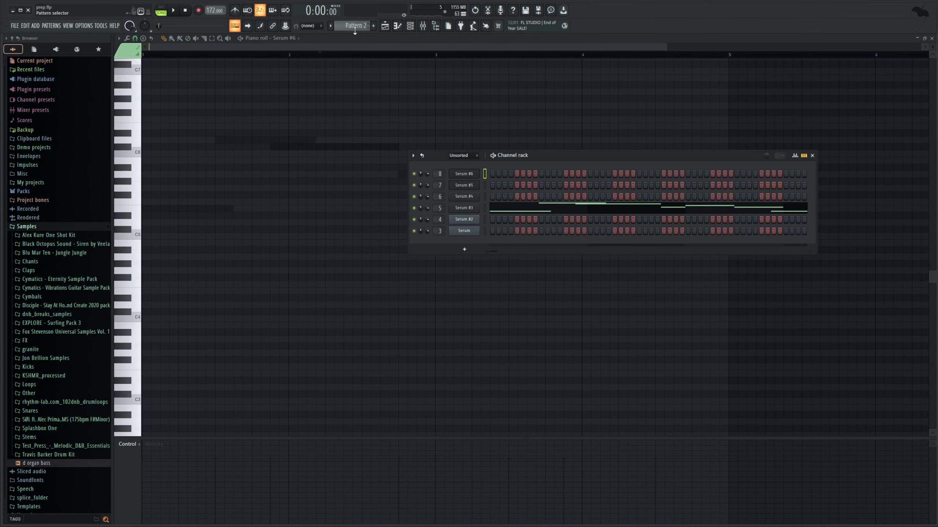
scroll(355, 31, up, 1)
scroll(355, 31, down, 2)
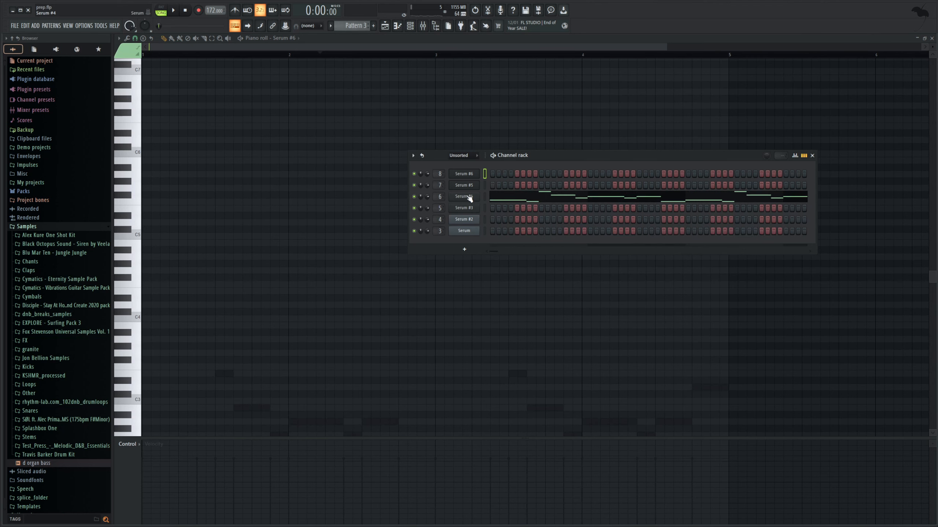
key(F7)
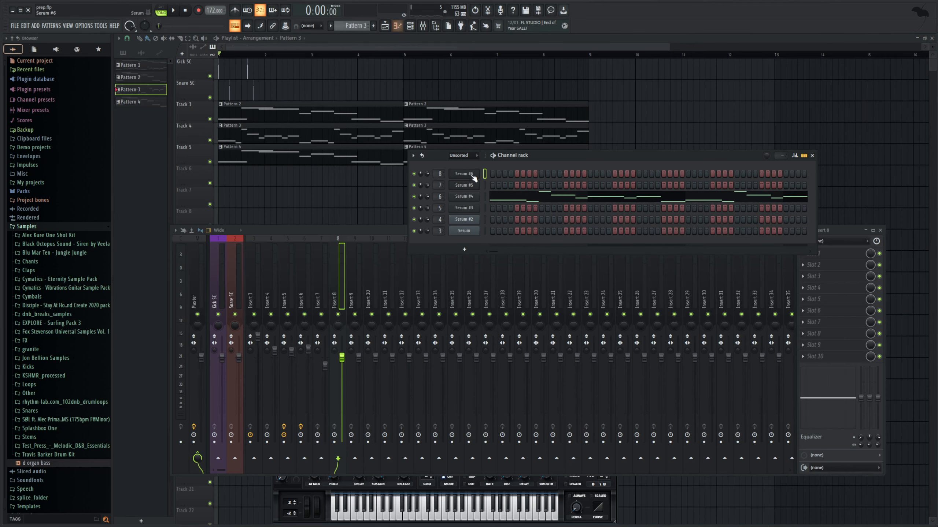
key(F7)
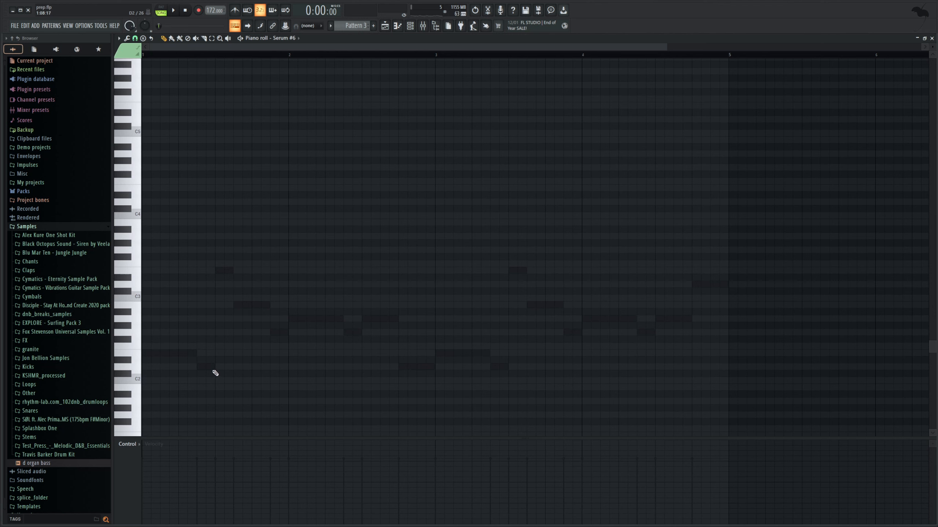
key(F6)
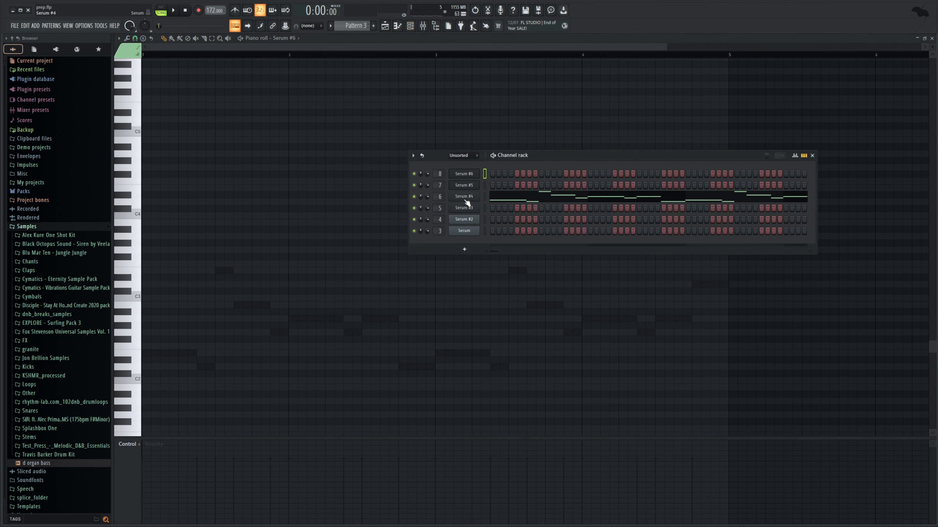
key(ctrl+v)
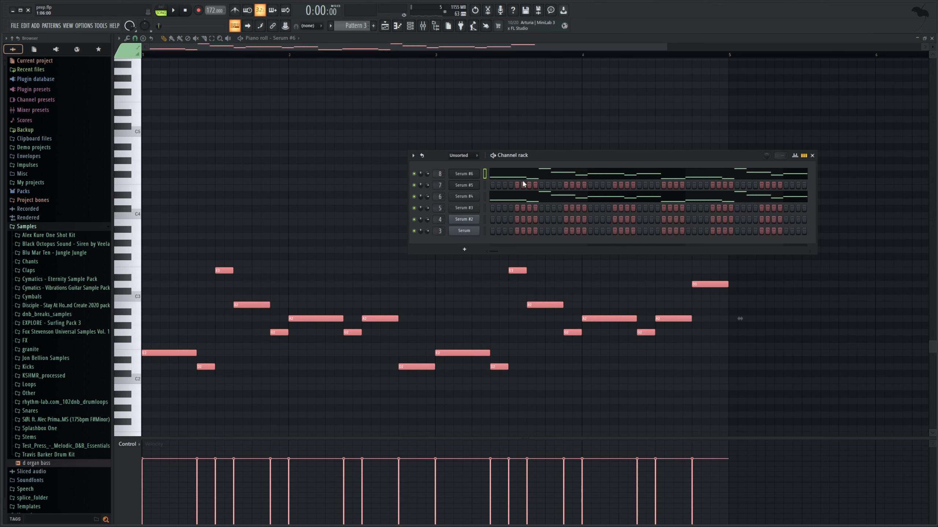
key(F6)
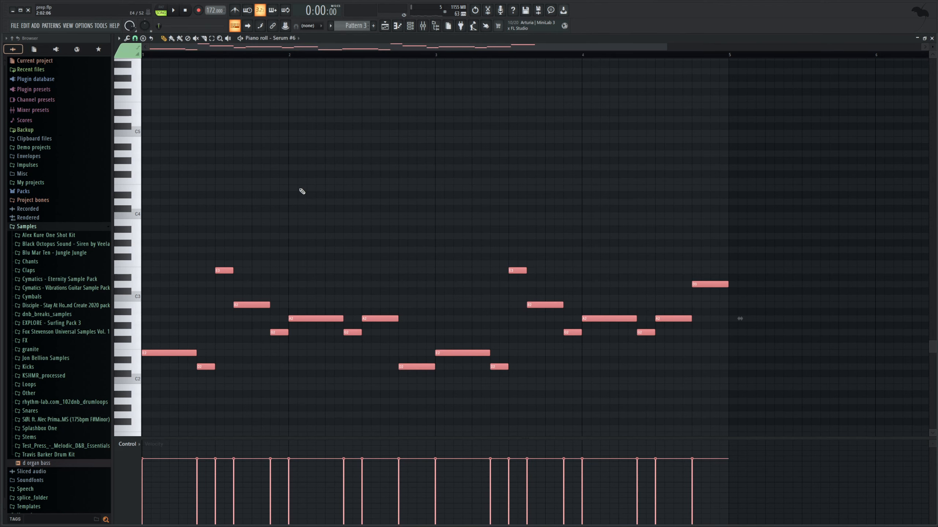
Step: Delete the other notes in bar 1 of Serum #6 and extend the first note across the full bar
scroll(297, 197, down, 4)
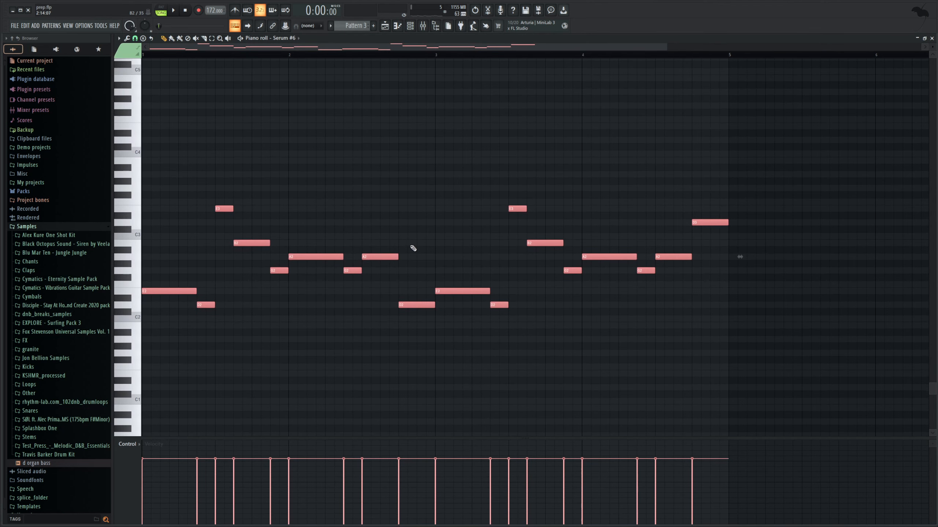
key(ctrl+d)
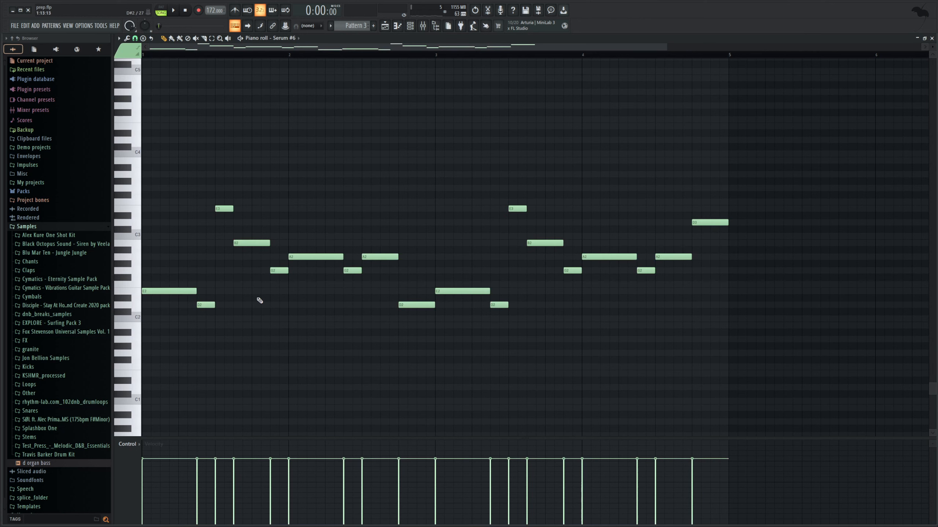
right_click(213, 306)
right_click(279, 270)
right_click(254, 243)
right_click(226, 209)
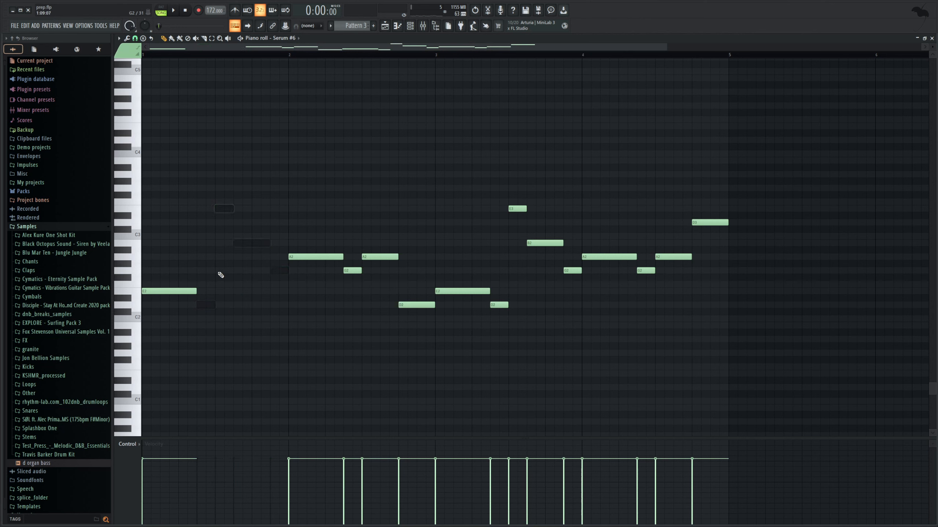
drag(195, 295, 291, 301)
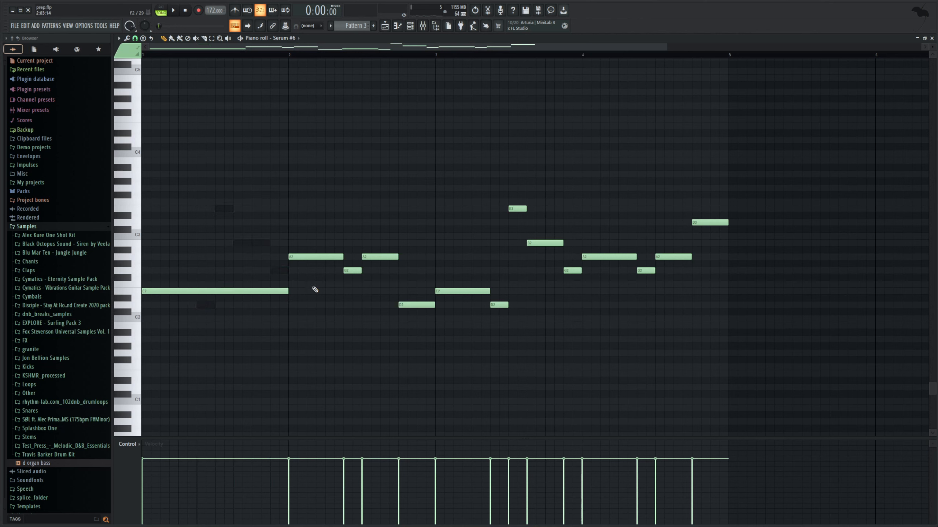
Step: Delete the other notes in bar 2, extend its first note across the full bar and audition the pattern
right_click(353, 270)
right_click(380, 257)
right_click(417, 305)
drag(343, 258, 426, 260)
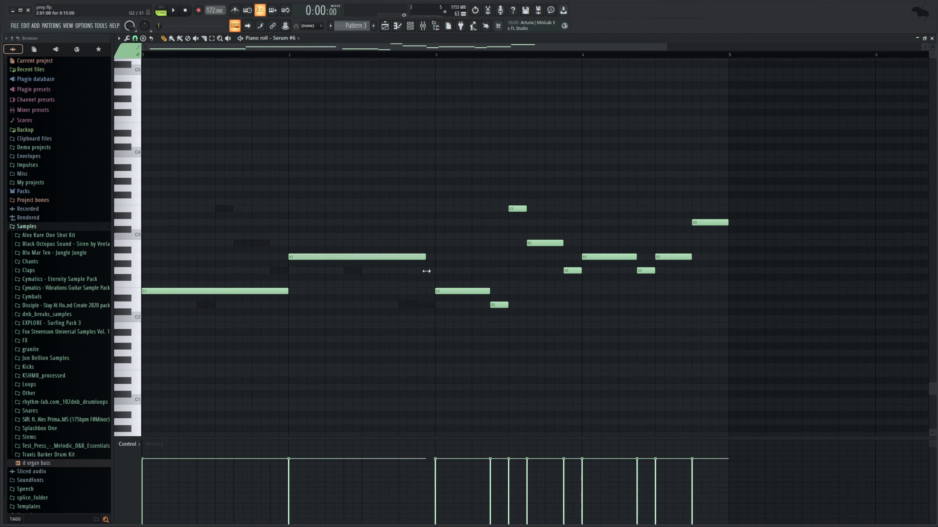
key(space)
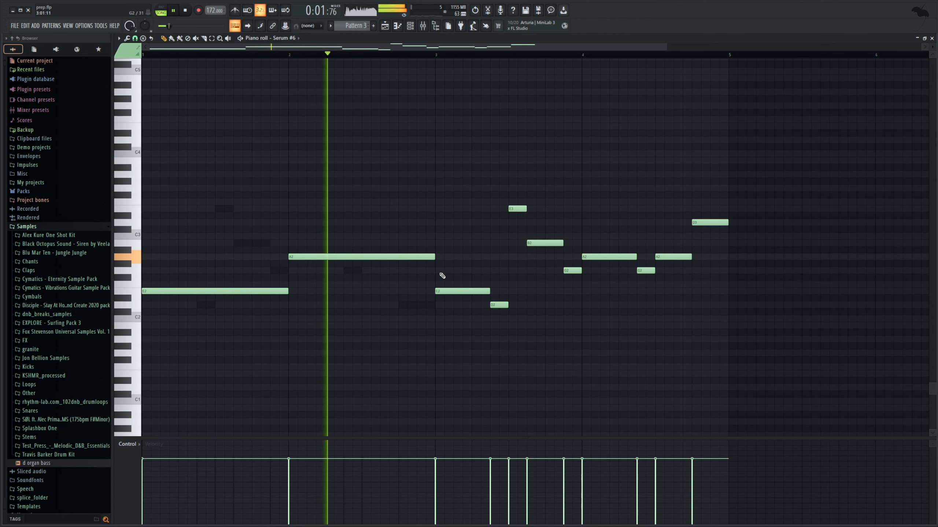
key(space)
Step: Delete all of Serum #6's notes in bars 3 and 4
right_click(463, 291)
right_click(499, 305)
right_click(517, 209)
right_click(545, 243)
right_click(572, 270)
right_click(609, 257)
right_click(646, 270)
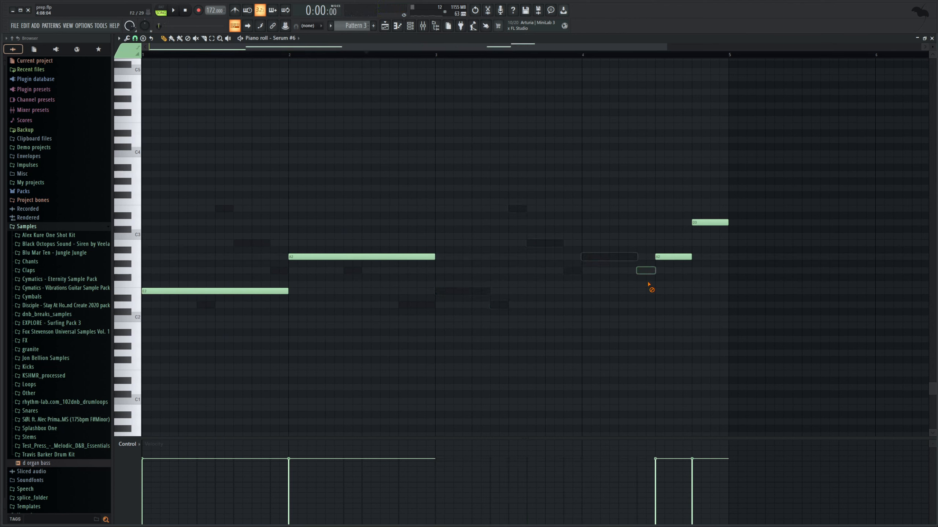
right_click(673, 257)
right_click(708, 223)
Step: Raise the two long notes an octave and stack copies above them to form the chords E3-E4-G#4-B4 and A3-A4-C#5-E5
key(ctrl+a)
key(ctrl+Up)
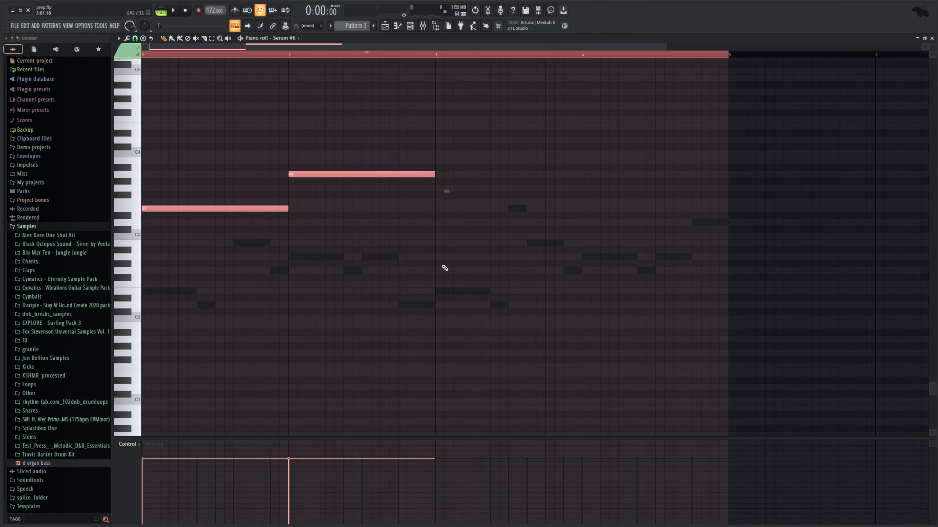
scroll(194, 163, up, 3)
key(ctrl+c)
key(ctrl+v)
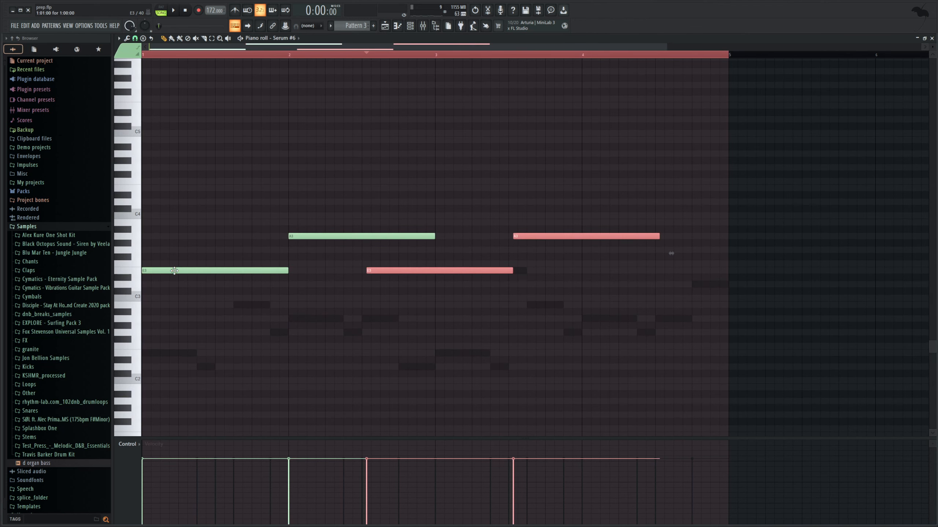
drag(379, 271, 154, 188)
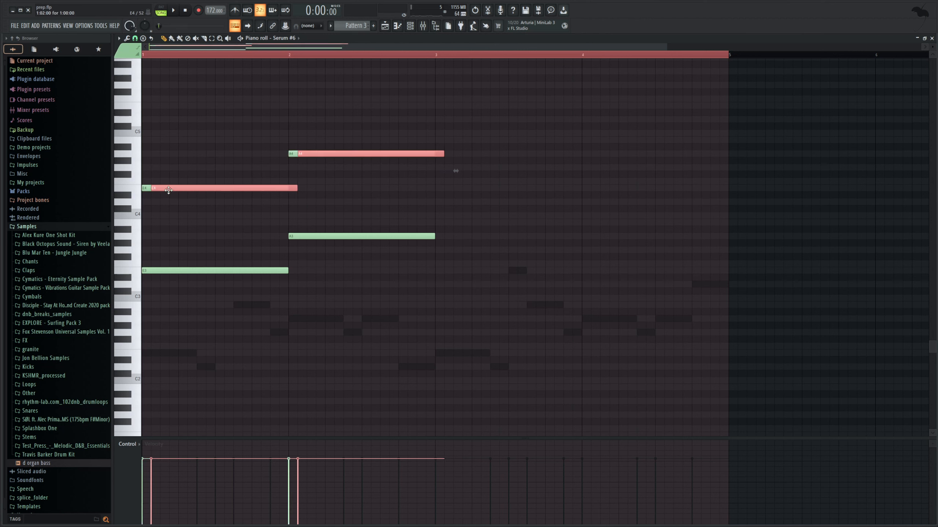
drag(154, 191, 170, 138)
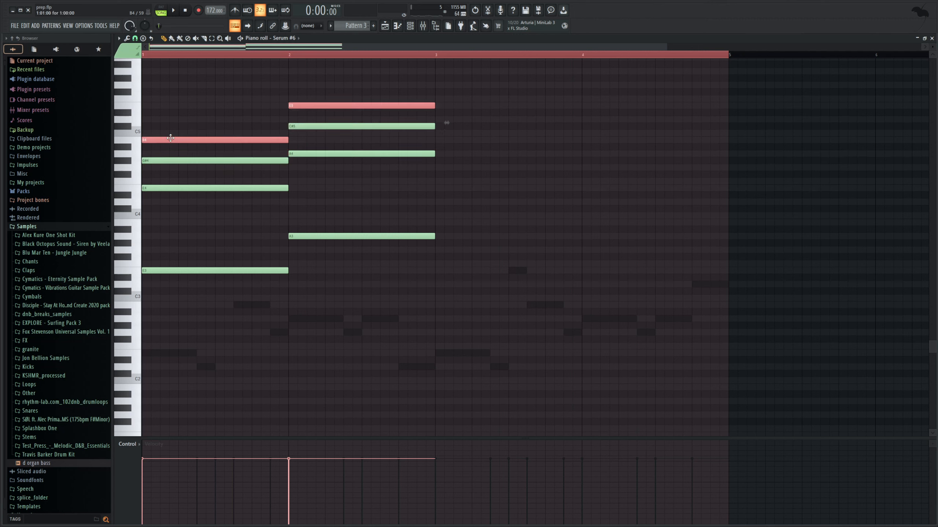
click(321, 57)
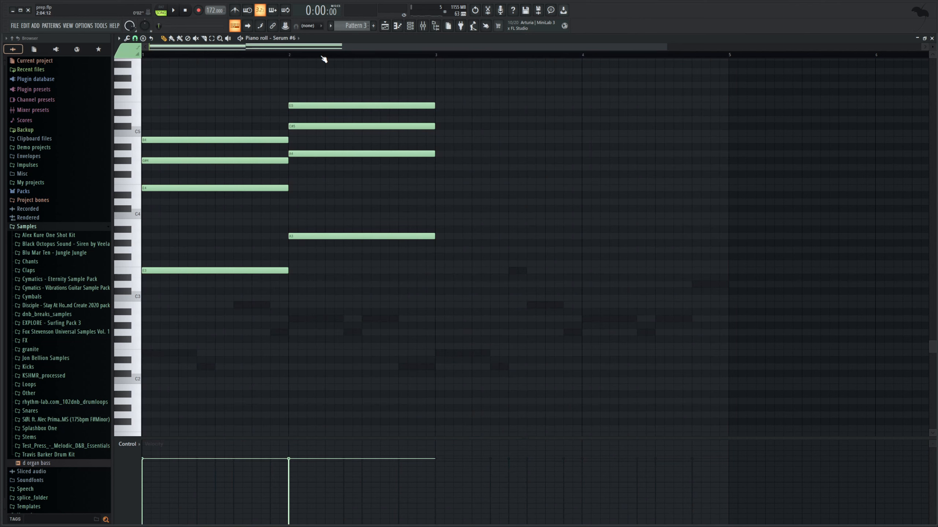
click(195, 159)
shift+click(294, 125)
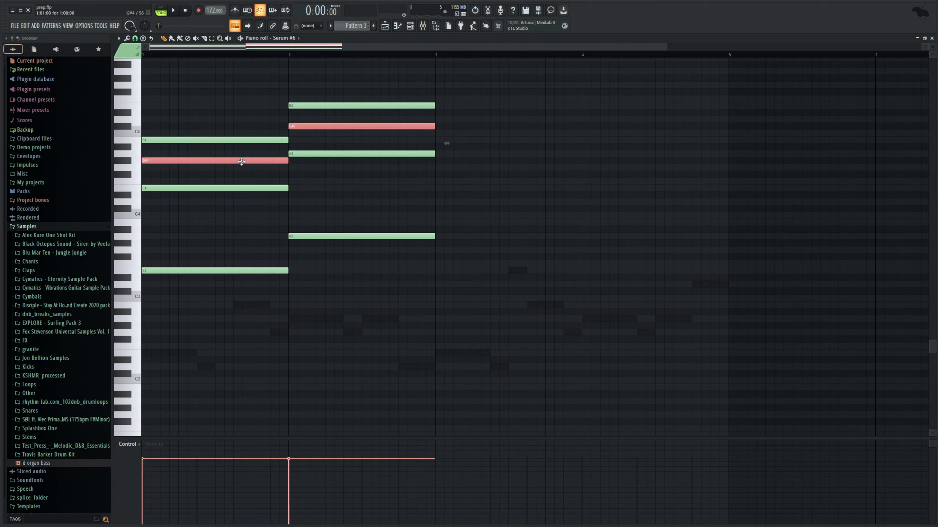
drag(241, 161, 243, 158)
ctrl+click(322, 58)
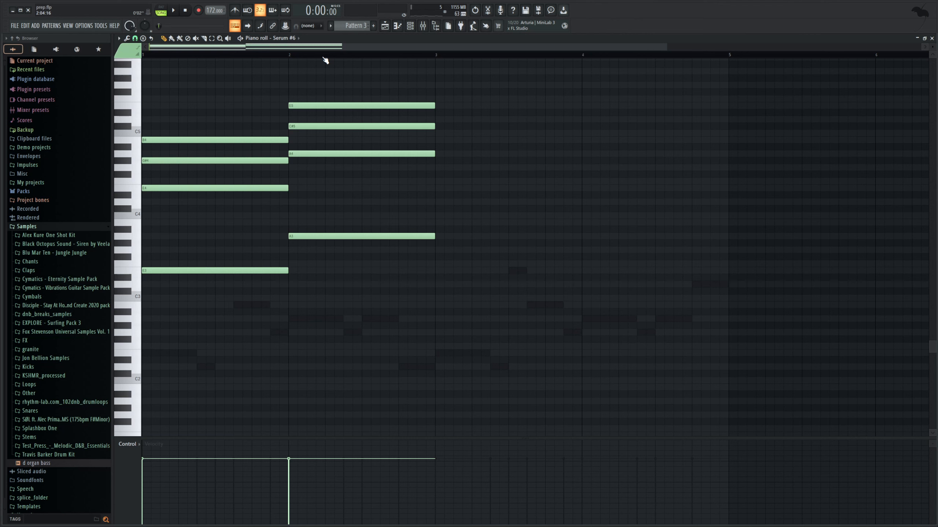
scroll(244, 117, up, 1)
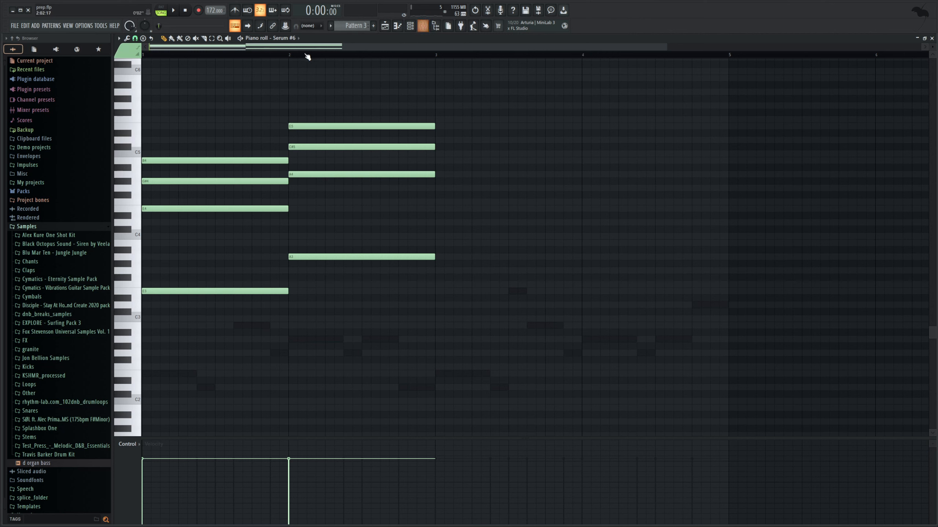
Step: Lower the first chord's G#4 note to G4, auditioning the pattern before and after the change
key(space)
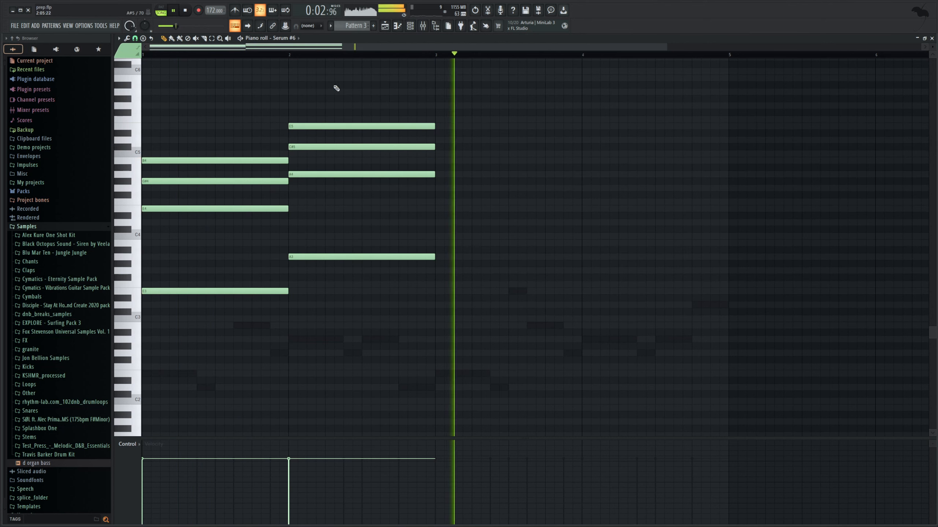
key(space)
drag(177, 181, 163, 188)
key(space)
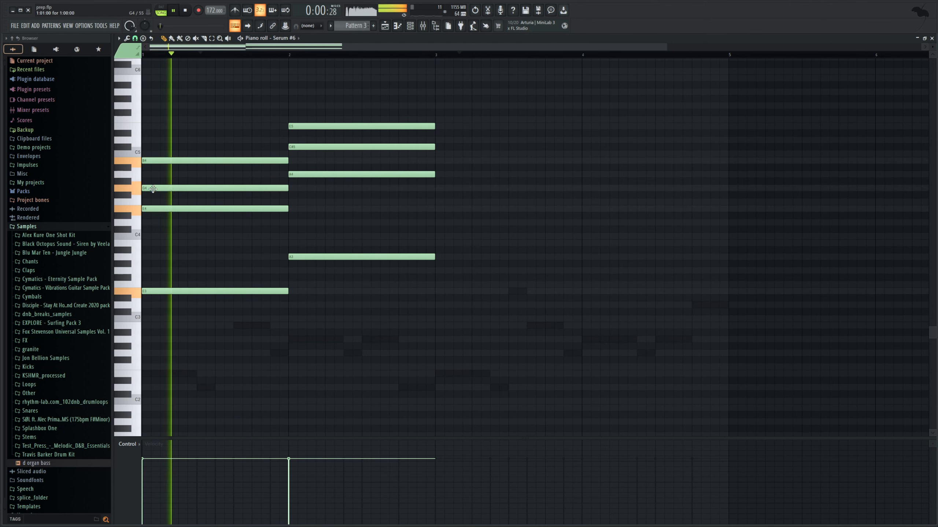
key(space)
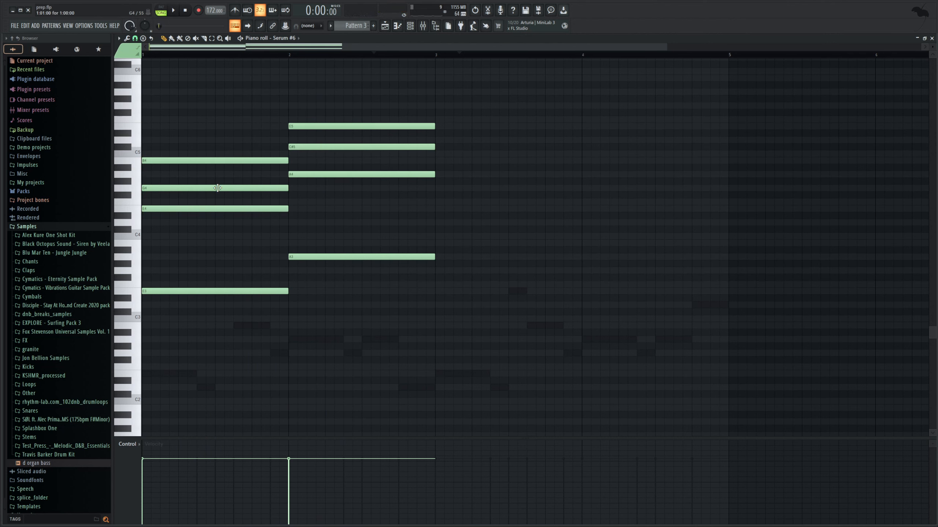
Step: In Serum #6, set oscillator A to 7 unison voices and enable oscillator B at octave +1 with 7 unison voices
click(423, 26)
key(F6)
click(464, 174)
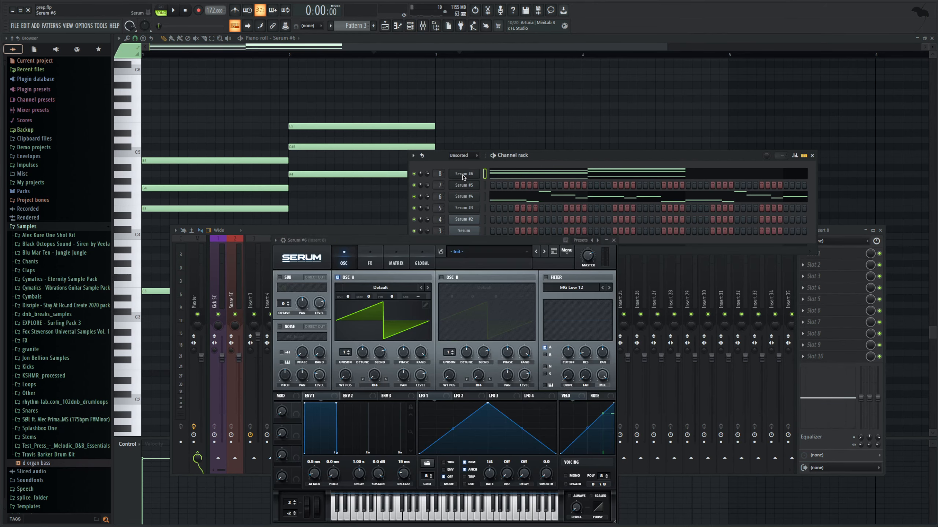
drag(345, 352, 351, 322)
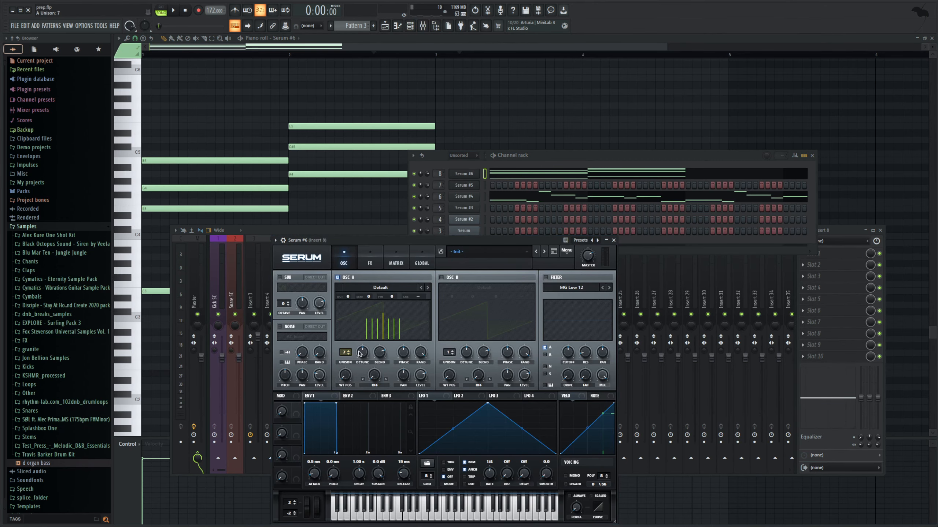
click(441, 277)
drag(451, 300, 458, 293)
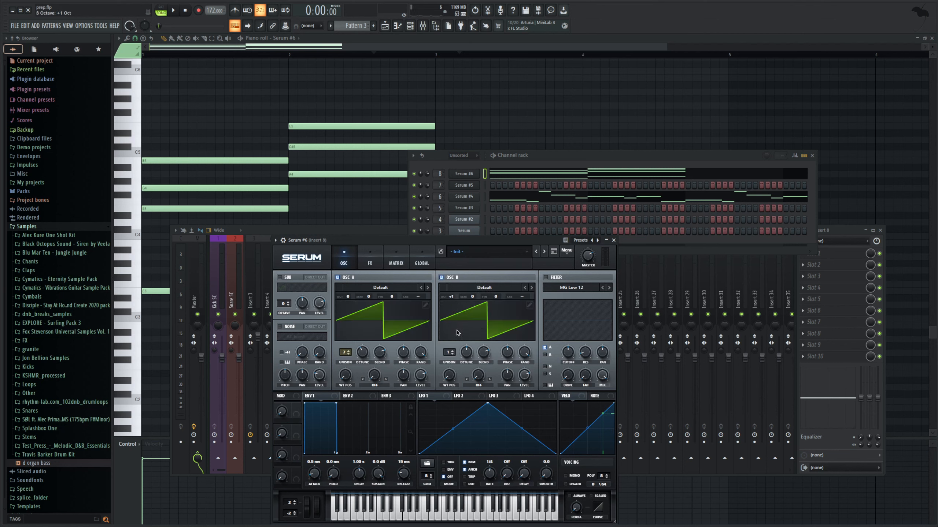
drag(449, 354, 451, 325)
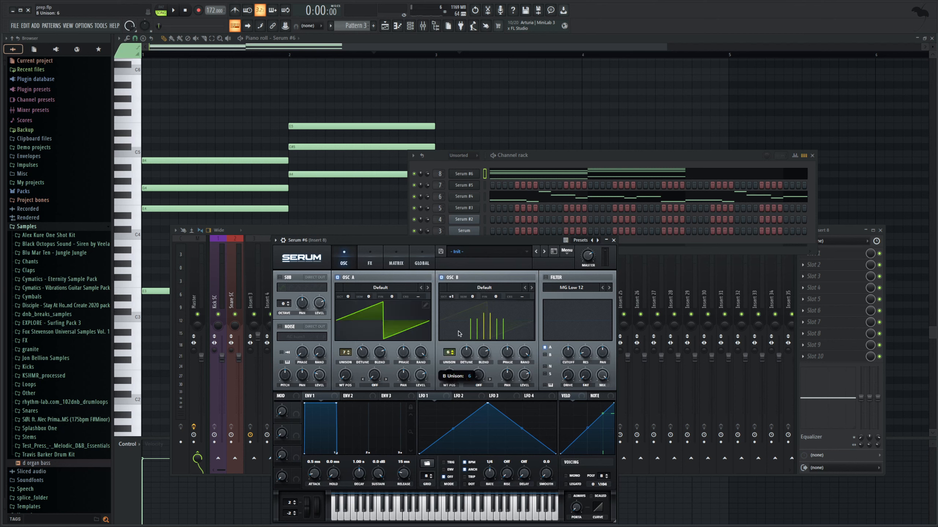
click(530, 307)
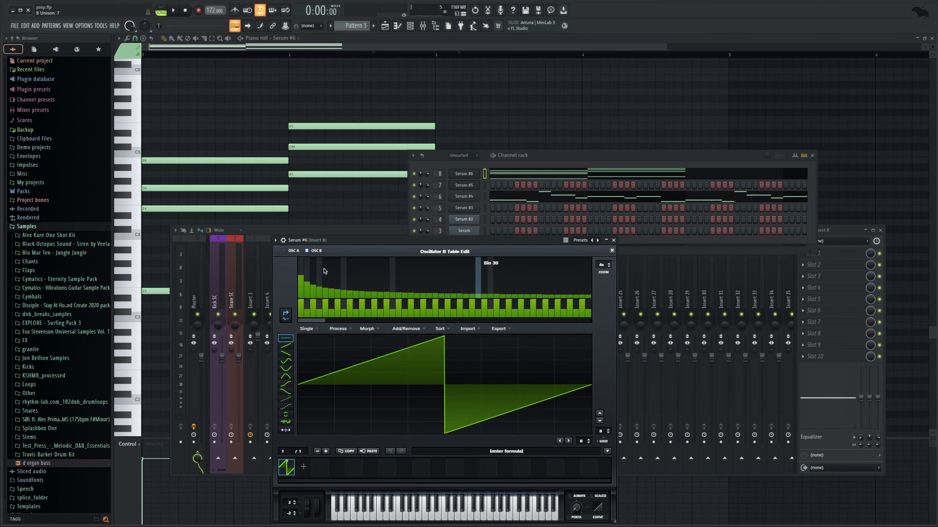
click(612, 251)
Step: Return to the Serum #6 piano roll, lower the second chord's E5 an octave to E4 and audition the pattern
click(485, 174)
key(F7)
key(F7)
scroll(224, 157, up, 2)
click(319, 168)
key(ctrl+Down)
key(space)
key(space)
Step: Add a one-bar E5 note on top of the first chord and play the pattern
click(155, 188)
drag(155, 186, 156, 167)
key(space)
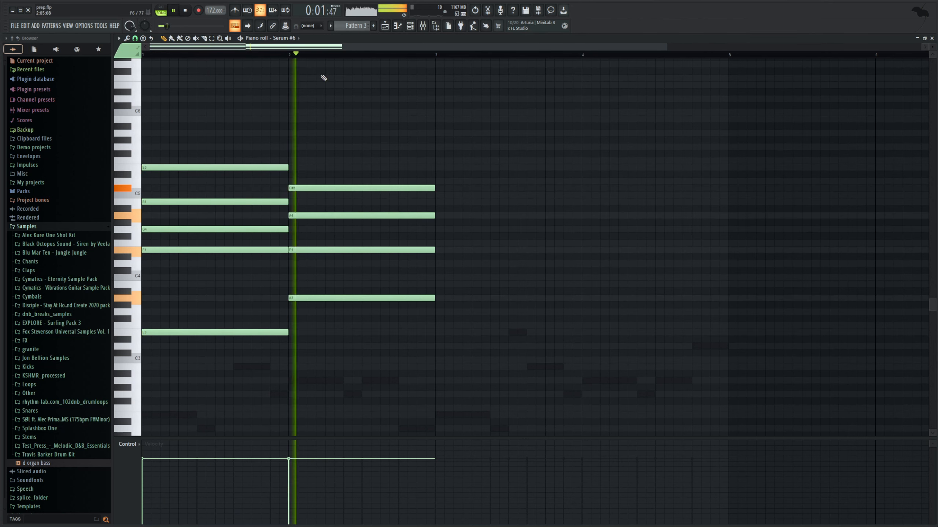
key(space)
Step: Duplicate the two chords into bars 3 and 4, remove the third chord's E5 note and play the pattern
key(ctrl+a)
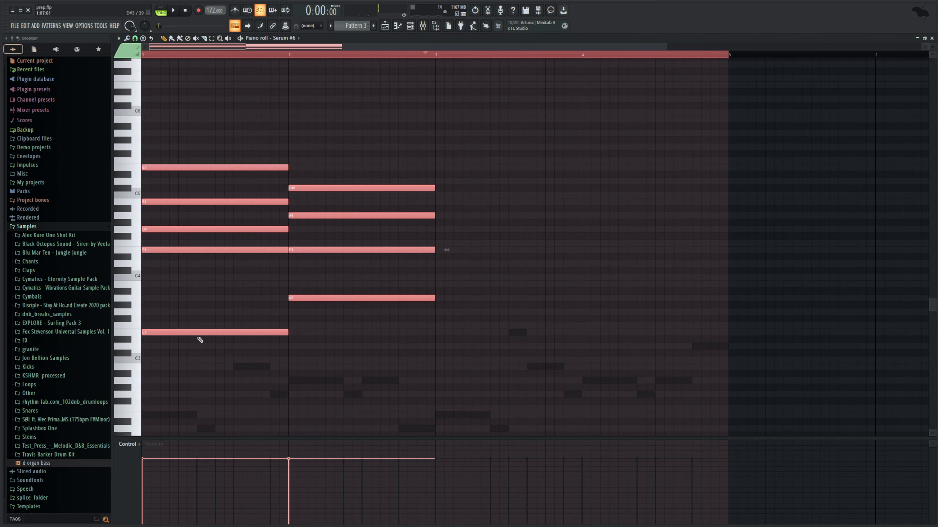
key(ctrl+v)
drag(532, 103, 661, 342)
mouse_move(472, 332)
mouse_down()
mouse_move(491, 334)
mouse_move(483, 334)
mouse_up()
click(462, 63)
right_click(452, 168)
key(space)
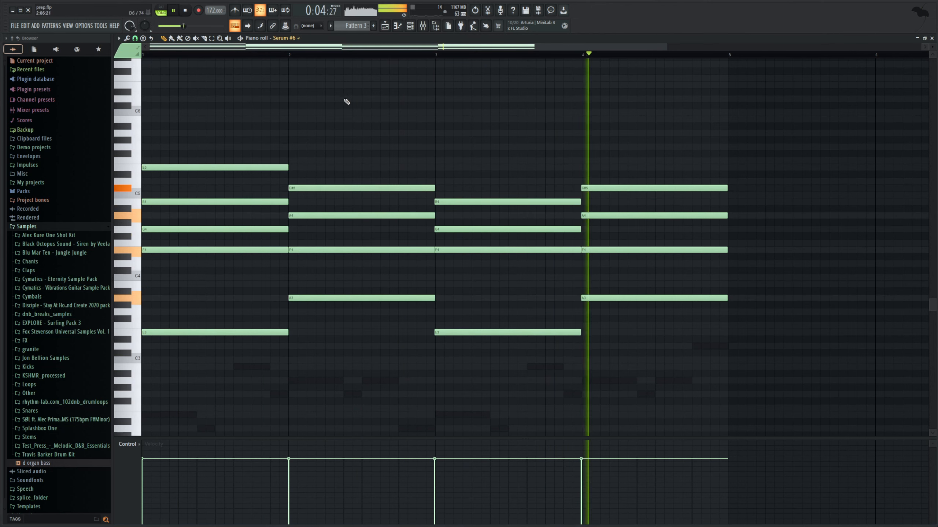
Step: Lower the fourth chord's C#5 an octave to C#4 and add a one-bar B3 note to the third chord
key(space)
click(611, 188)
key(ctrl+Down)
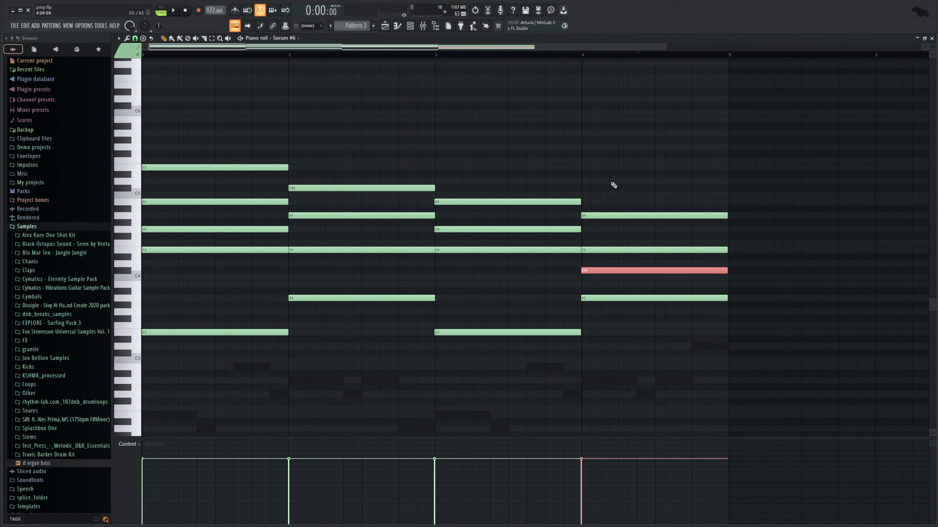
click(451, 283)
click(452, 284)
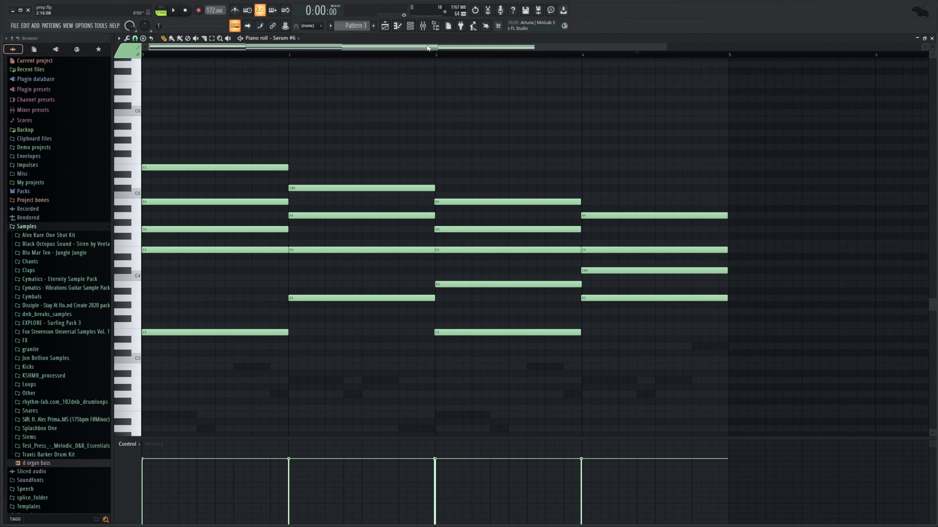
Step: Add a one-bar D5 note to the first chord and audition the pattern
click(182, 181)
key(space)
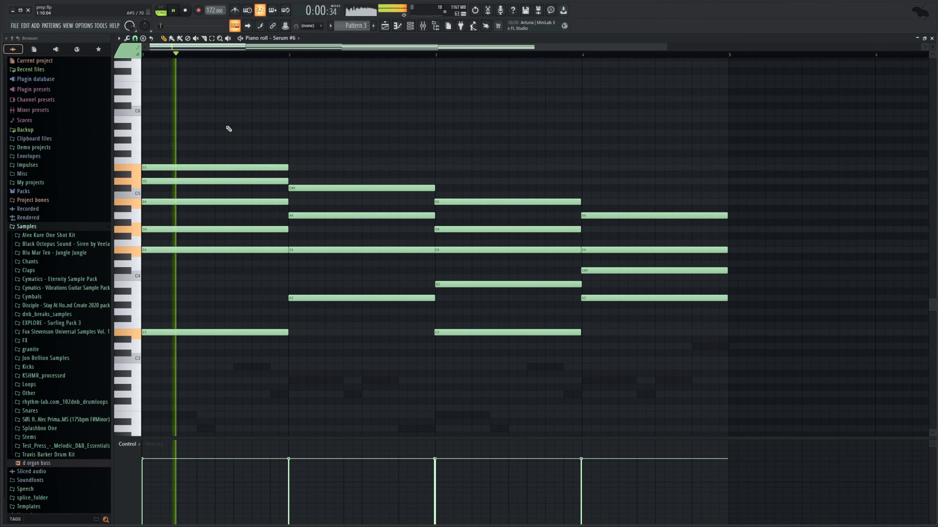
key(space)
Step: Solo Insert 8 in the mixer and lower its volume fader while the pattern plays
click(410, 26)
click(422, 26)
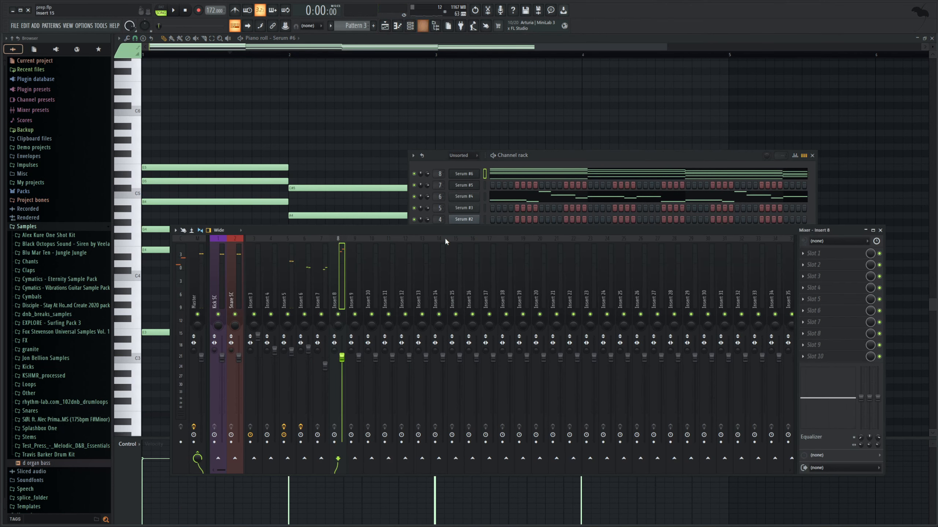
right_click(338, 315)
key(space)
drag(343, 357, 342, 373)
click(369, 40)
key(space)
Step: Extend the top line with one-bar E5 notes over the second, third and fourth chords and audition the pattern
drag(299, 157, 286, 168)
key(space)
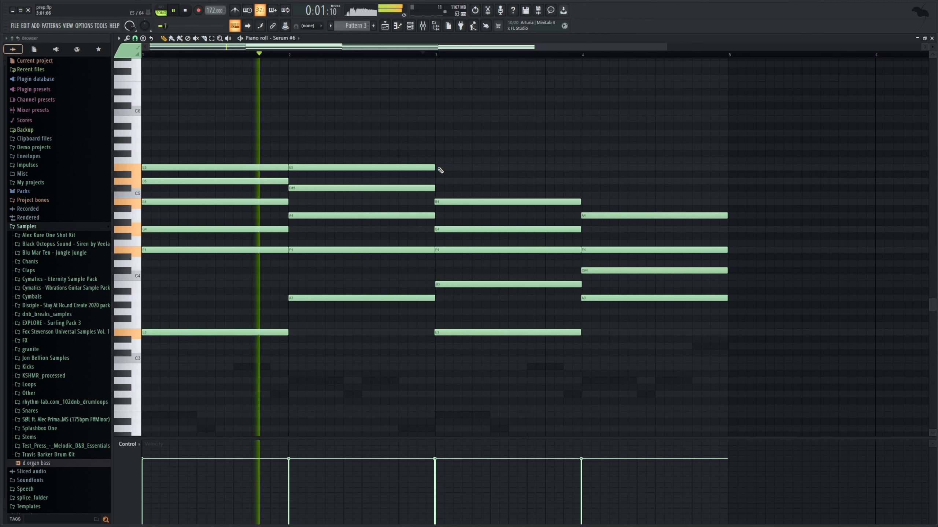
click(440, 167)
click(587, 168)
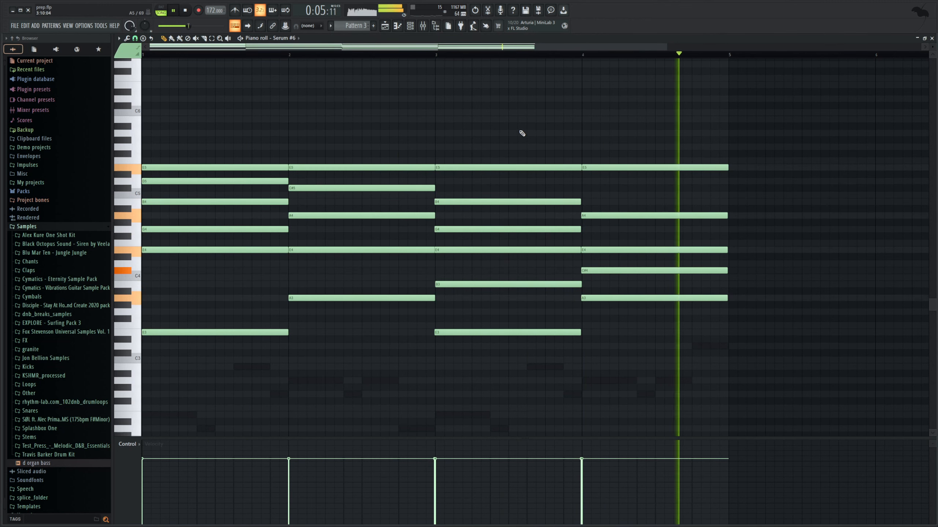
key(space)
Step: Try a one-bar C#5 note in the fourth chord, audition it from bar 4 and delete it
click(583, 189)
click(584, 56)
key(space)
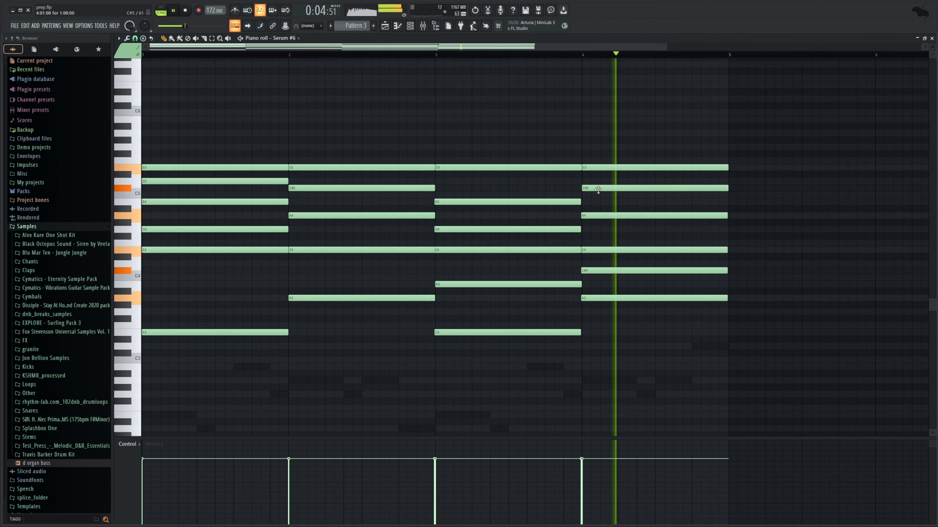
key(space)
right_click(596, 189)
key(space)
key(space)
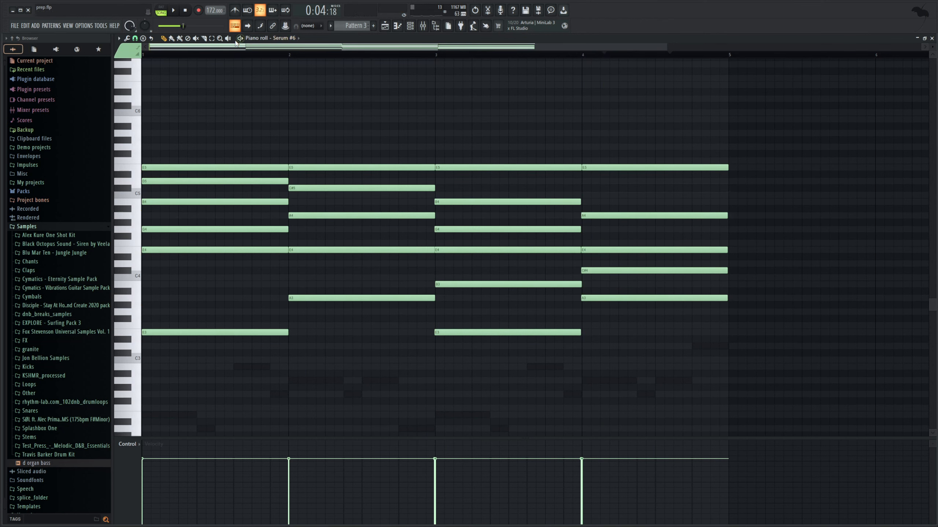
Step: Load FabFilter Pro-Q 3 on Insert 8 with the Low Cut preset, move the low cut to about 105 Hz and add a high cut at about 14050 Hz
click(414, 29)
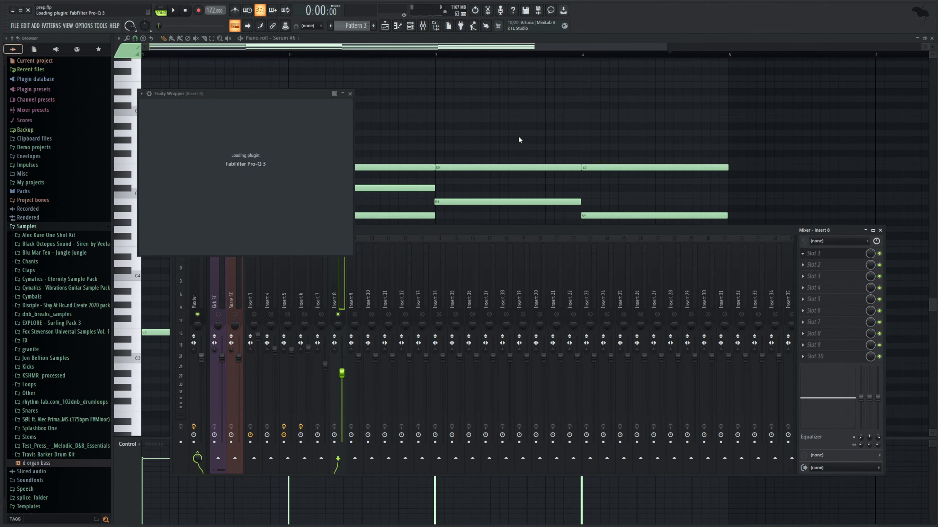
click(441, 276)
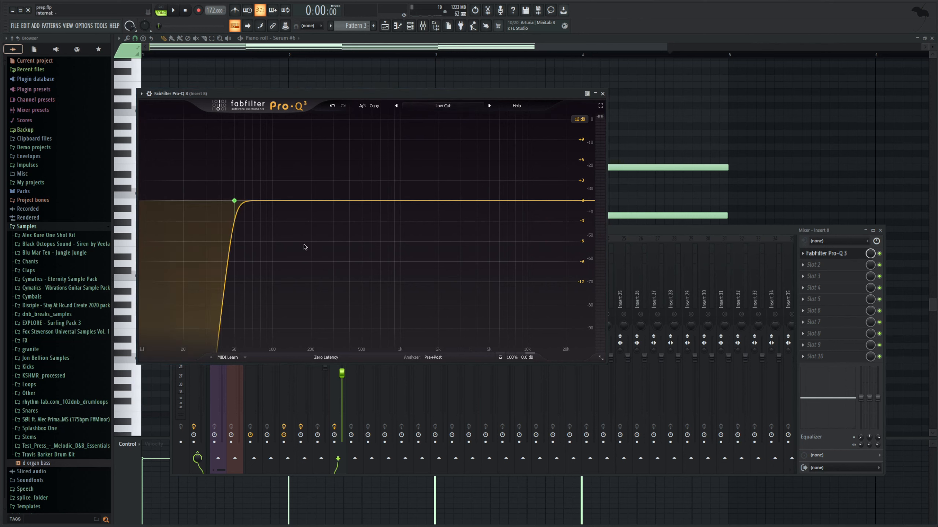
drag(231, 202, 272, 226)
key(space)
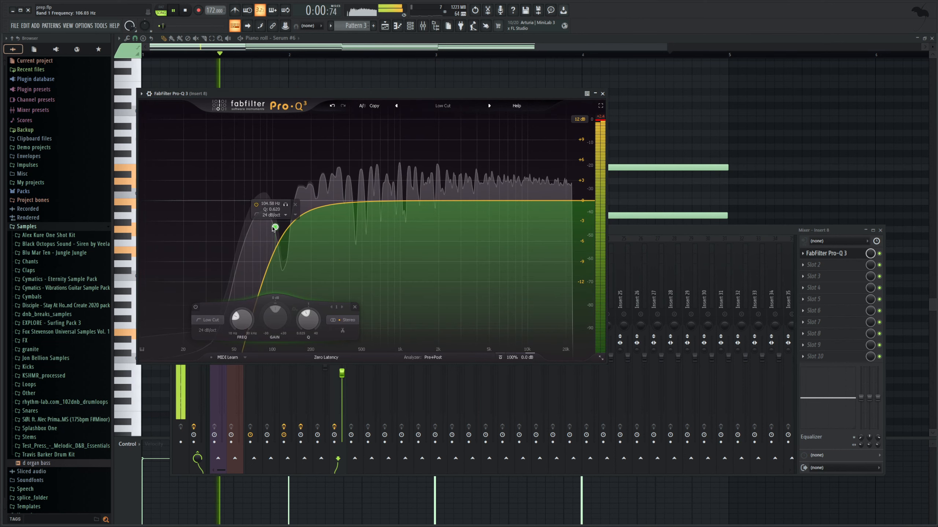
double_click(561, 204)
drag(562, 204, 545, 207)
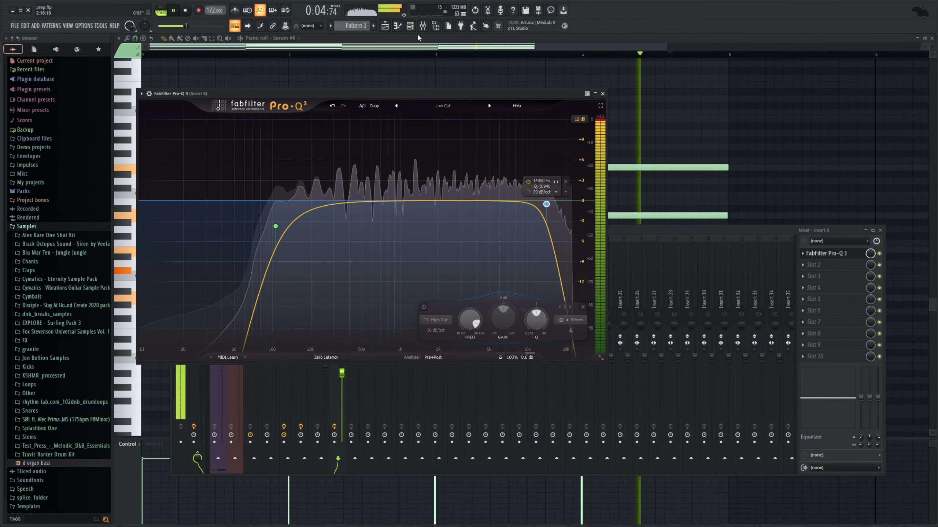
Step: Open the effects of Serum #6, stop playback and enable the EQ
click(411, 26)
click(464, 174)
click(370, 259)
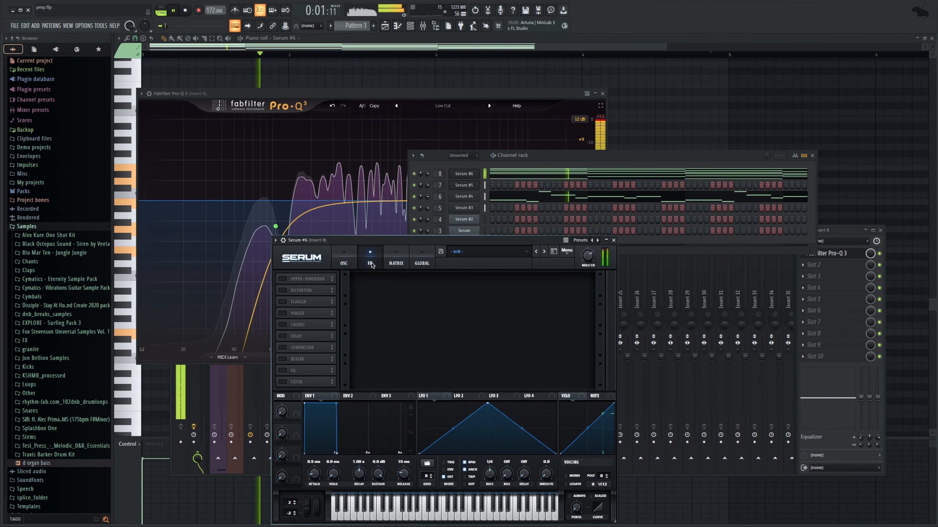
key(space)
click(282, 371)
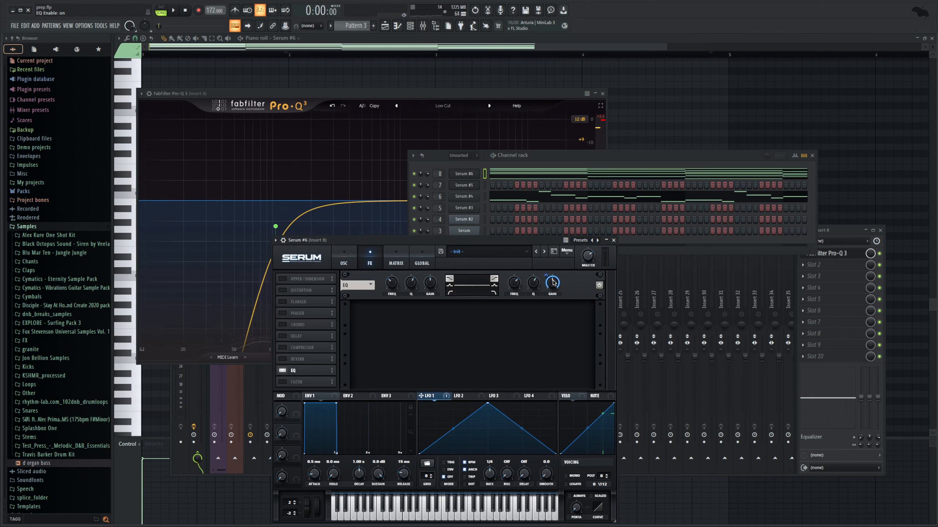
Step: Modulate the EQ's high-shelf gain with LFO 1 shaped as a falling ramp at a 1/8 rate, and play the pattern
drag(557, 289, 538, 328)
drag(487, 406, 387, 373)
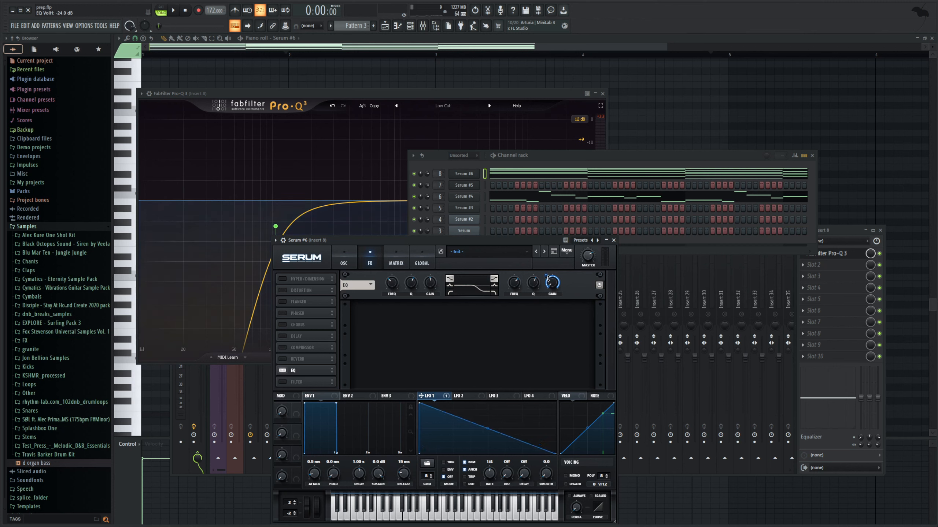
drag(548, 280, 543, 299)
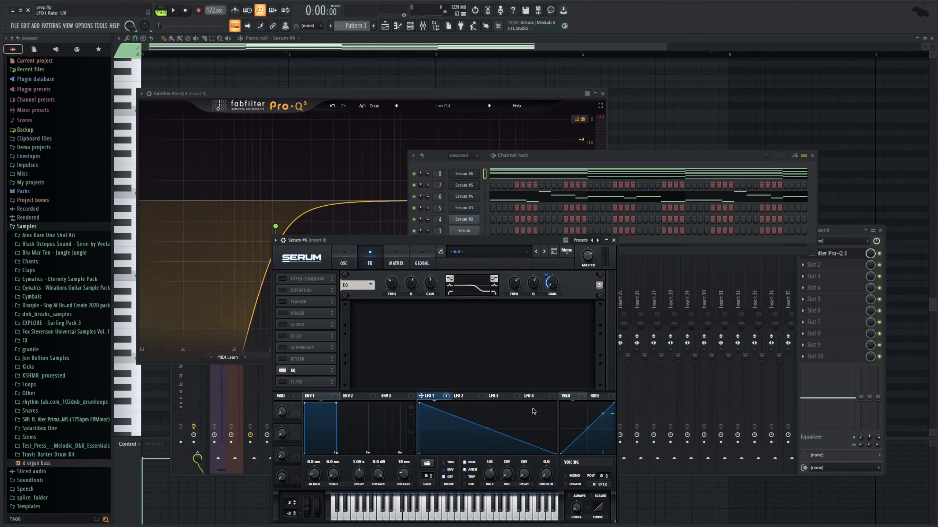
key(space)
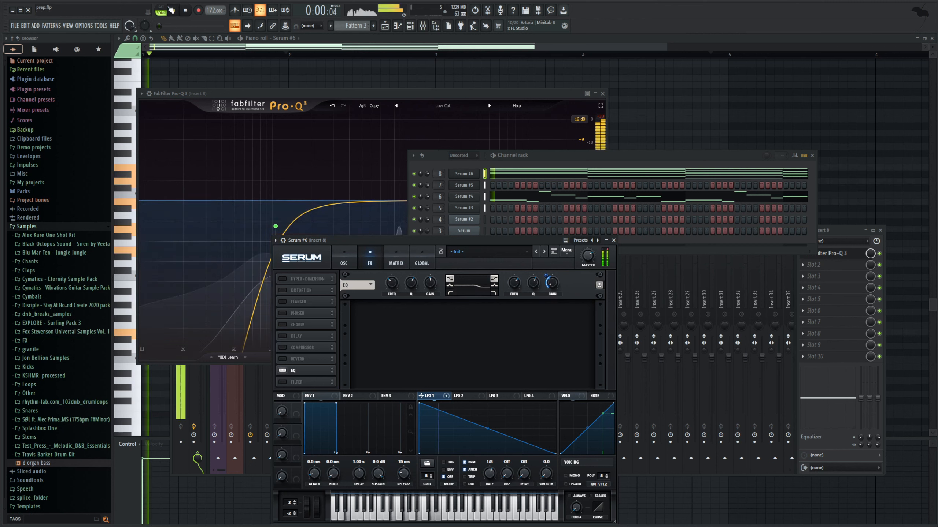
Step: Set the EQ's high frequency to about 2.5 kHz, then enable Chorus with a slightly reduced mix and enable Reverb
drag(549, 288, 516, 279)
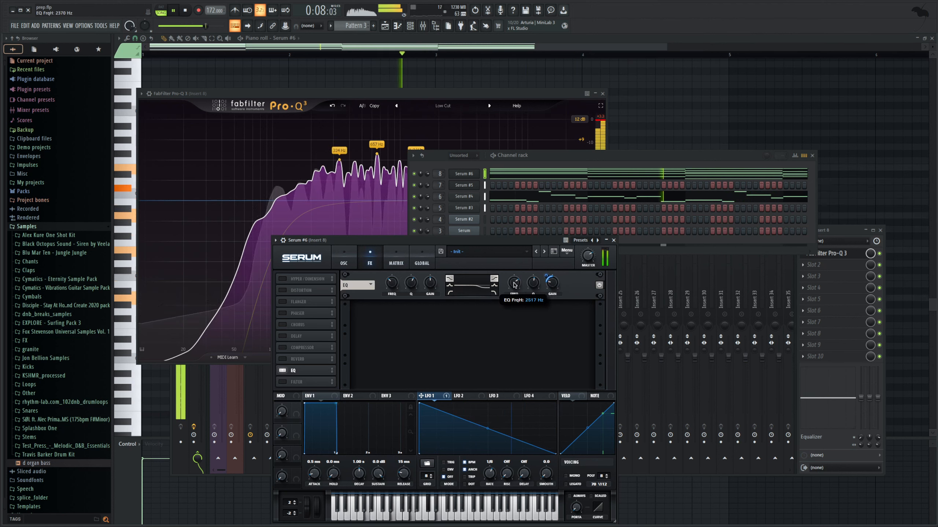
click(283, 325)
click(532, 294)
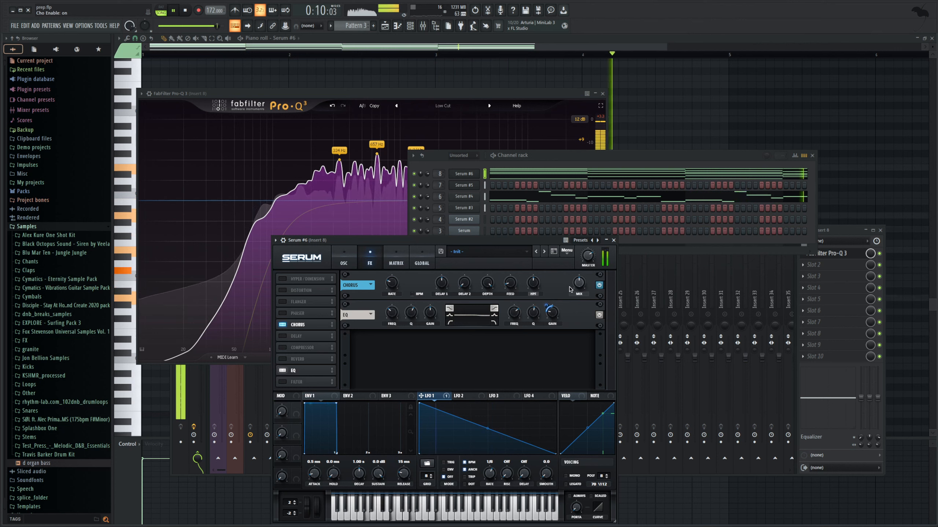
drag(579, 283, 578, 290)
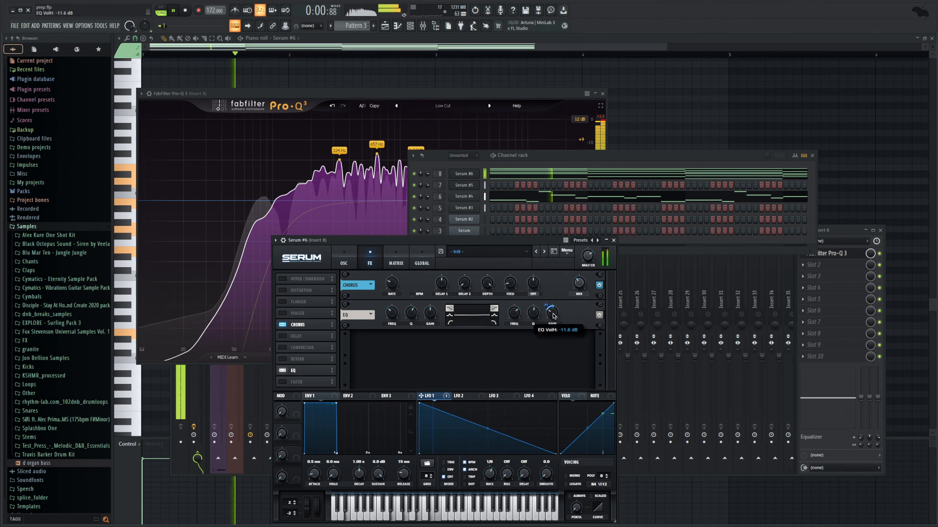
click(291, 359)
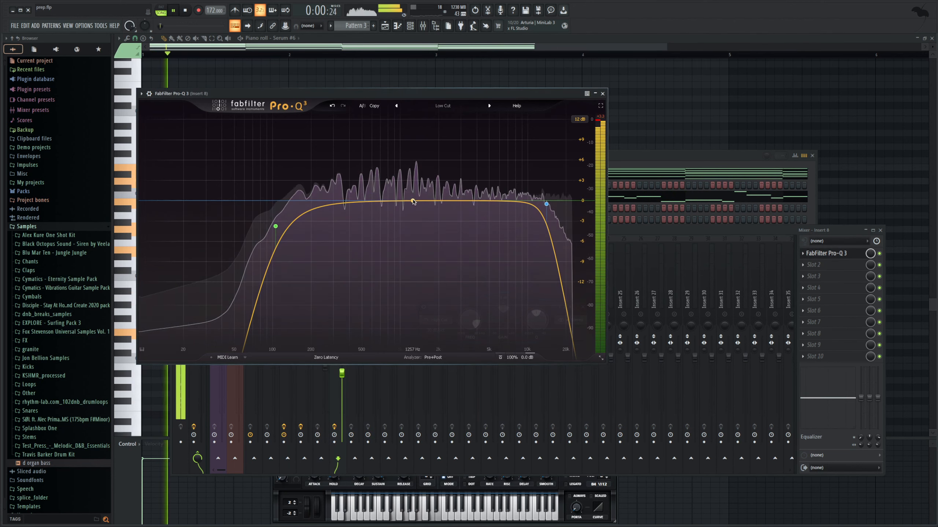
Step: Add a bell cut of about 4.5 dB near 400 Hz in Insert 8's Pro-Q 3, unsolo the insert and stop playback
drag(413, 201, 351, 231)
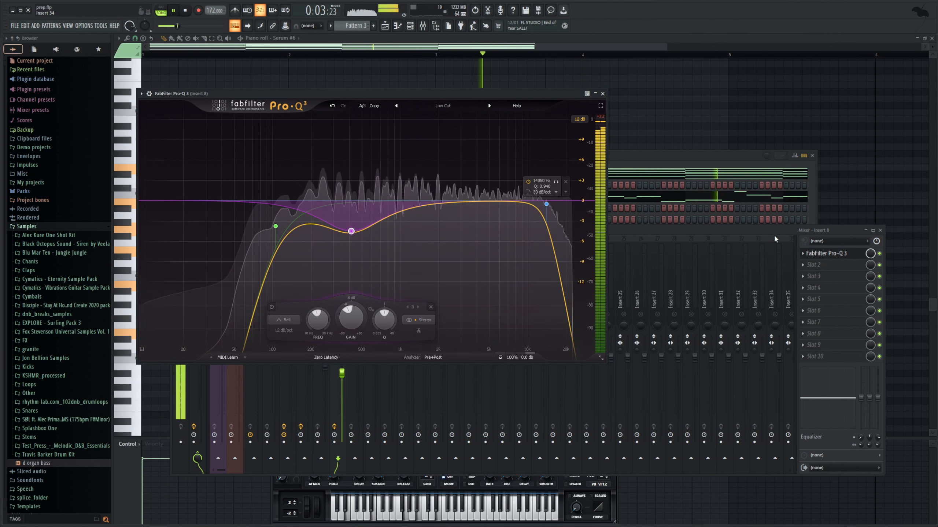
click(727, 229)
key(space)
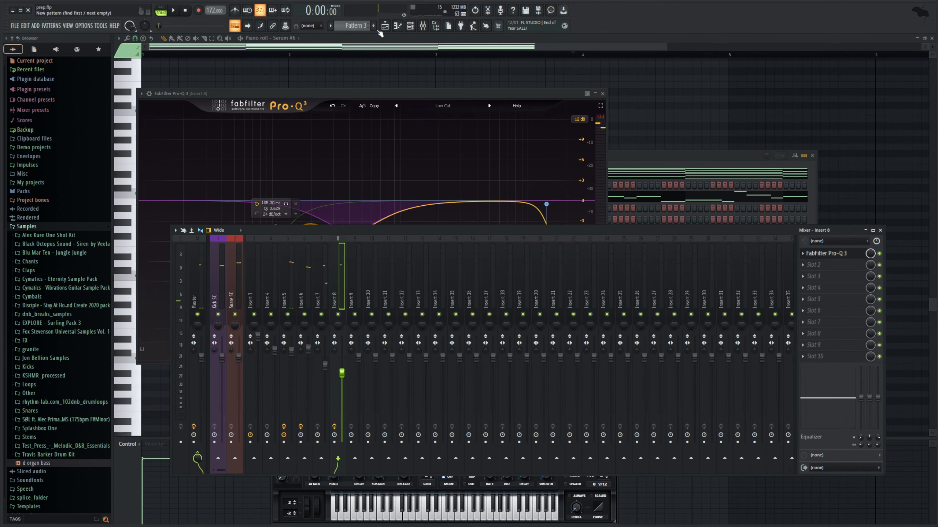
Step: In the playlist, split the chord notes out of Pattern 3 into a separate pattern on Track 6, with clips at bars 1 and 5
click(384, 26)
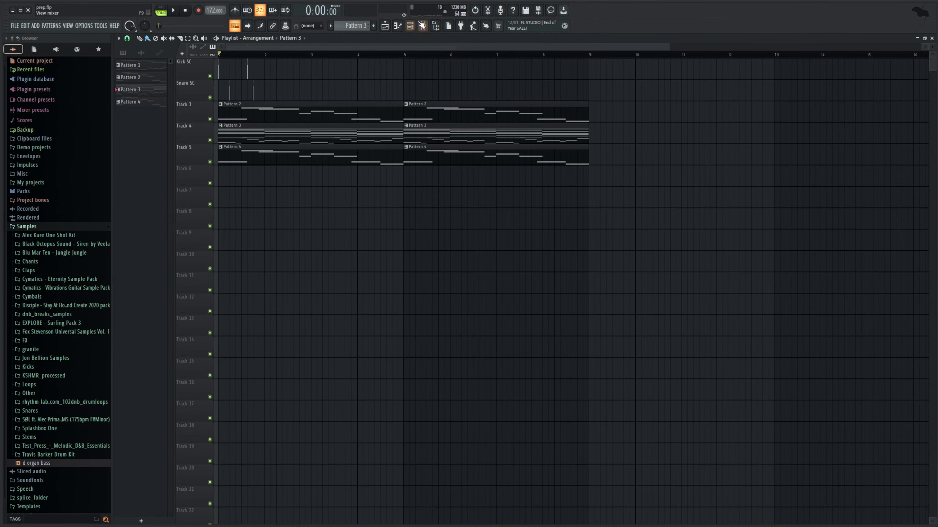
key(space)
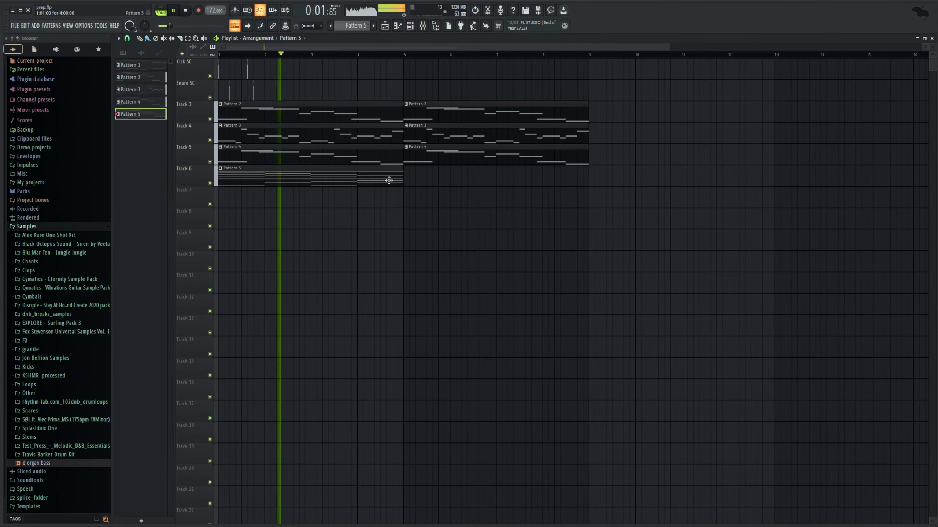
click(406, 176)
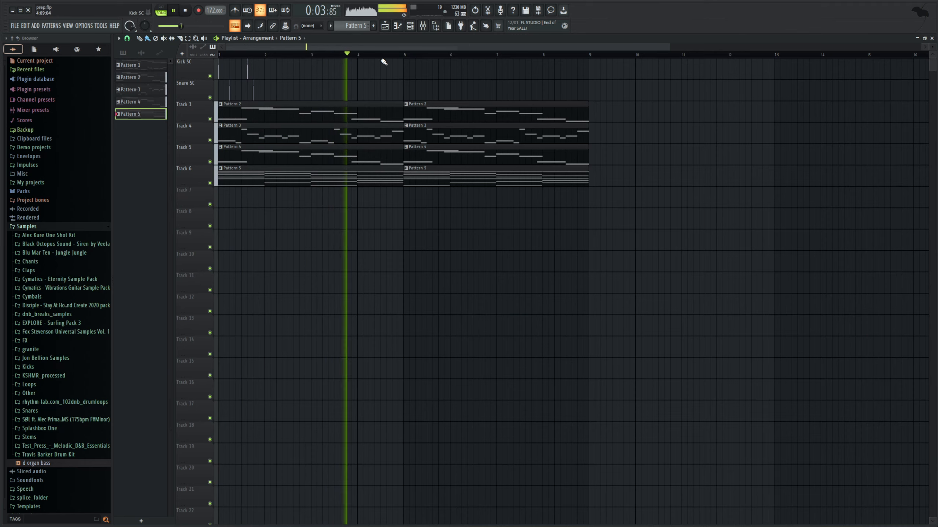
Step: Lower Insert 8's fader slightly in the mixer while the arrangement plays, and stop playback
key(F9)
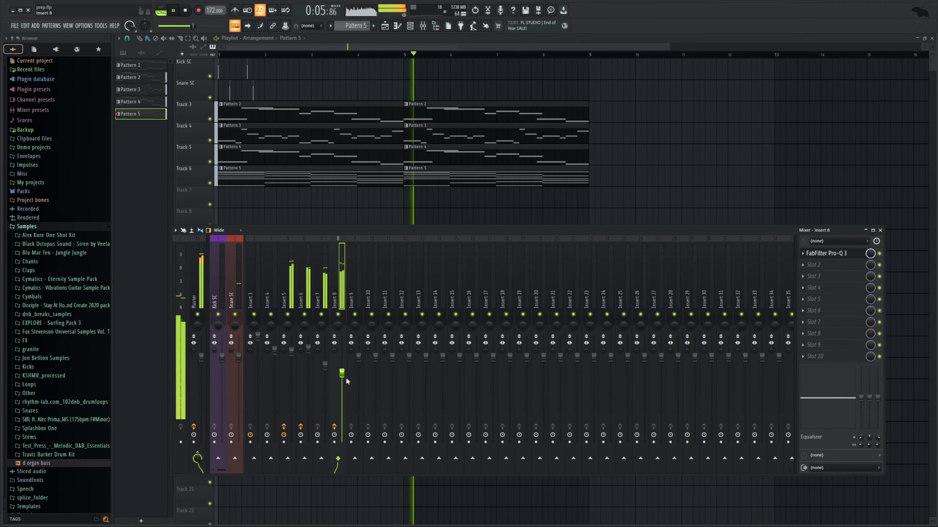
drag(342, 374, 342, 376)
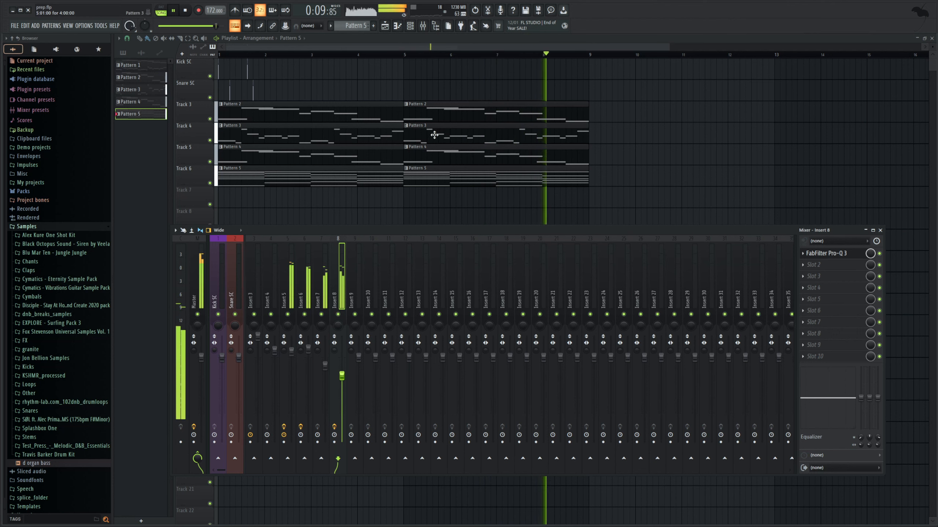
key(space)
Step: Duplicate Track 5's two Pattern 4 clips to bars 9 and 13 and place the playhead at bar 9
click(397, 128)
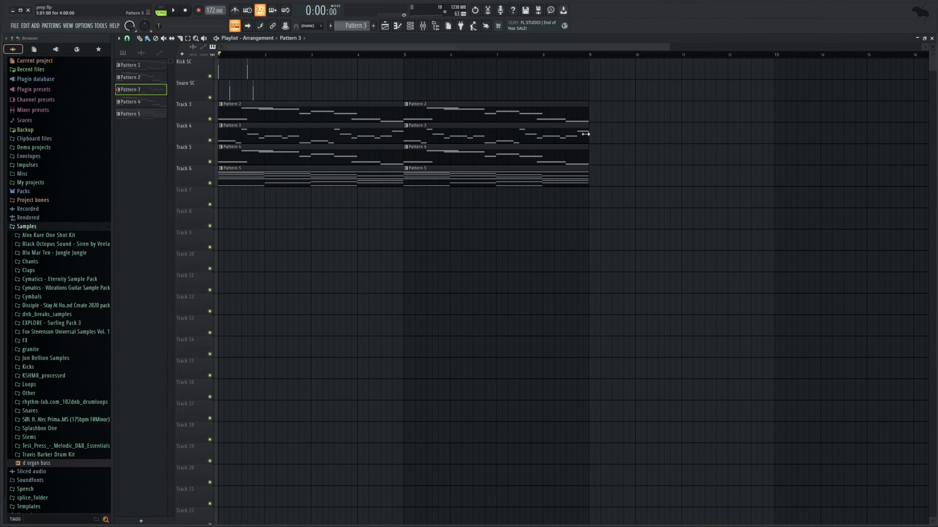
drag(544, 142, 332, 157)
key(ctrl+b)
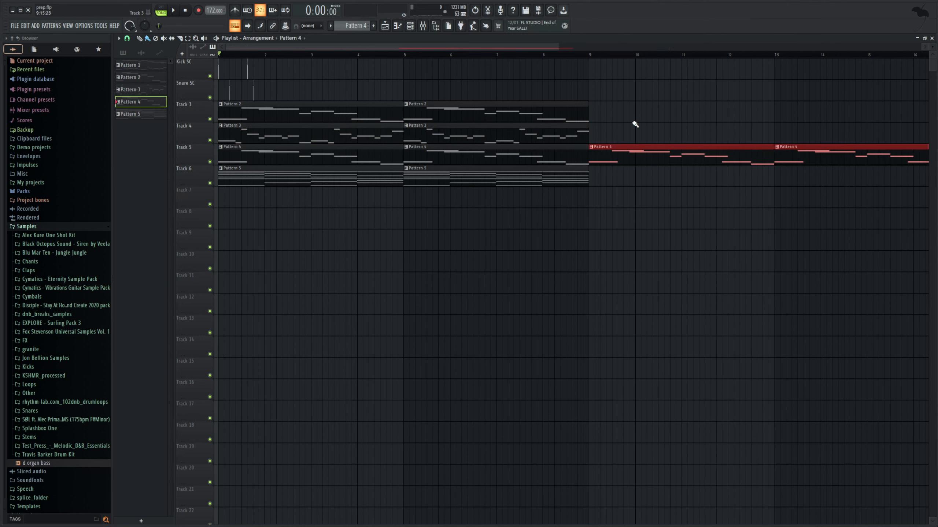
click(609, 60)
click(587, 54)
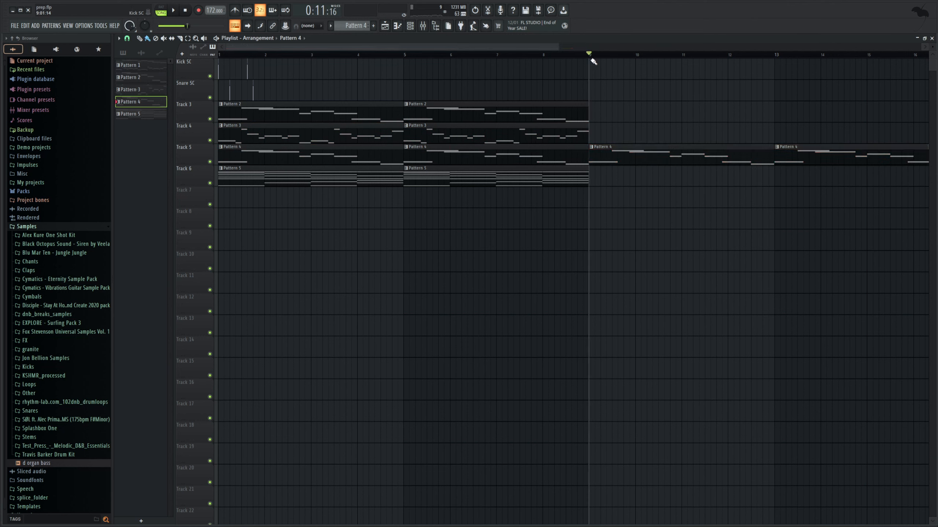
Step: Make the Pattern 4 clip at bar 9 unique, delete the bar 13 copy and open the unique pattern in the piano roll
click(592, 147)
click(624, 197)
right_click(815, 159)
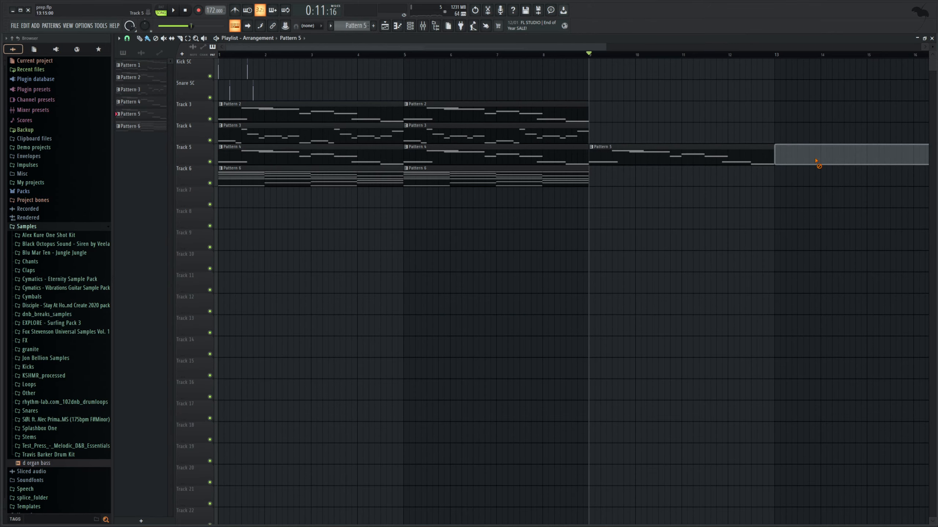
double_click(736, 157)
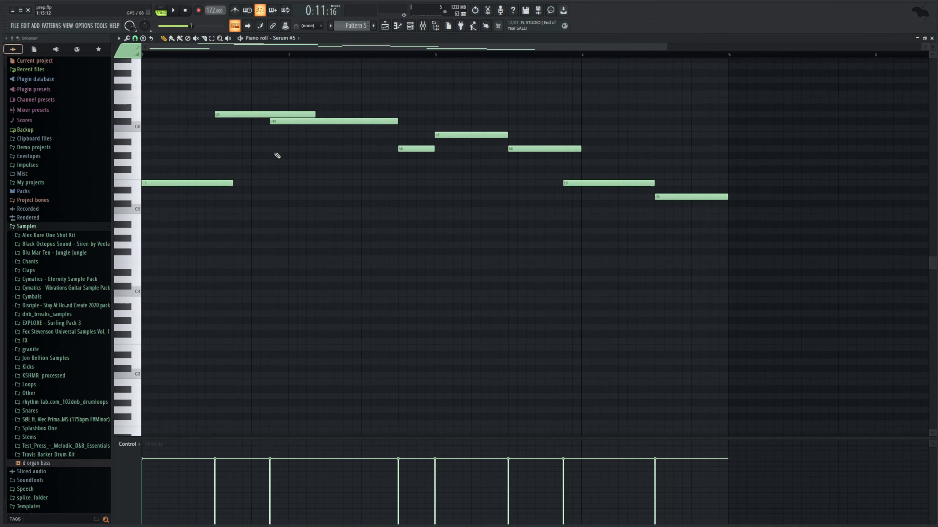
Step: Transpose all notes in the bar 9 melody pattern down one octave and play the arrangement in the playlist
scroll(278, 156, up, 3)
key(ctrl+a)
key(ctrl+Down)
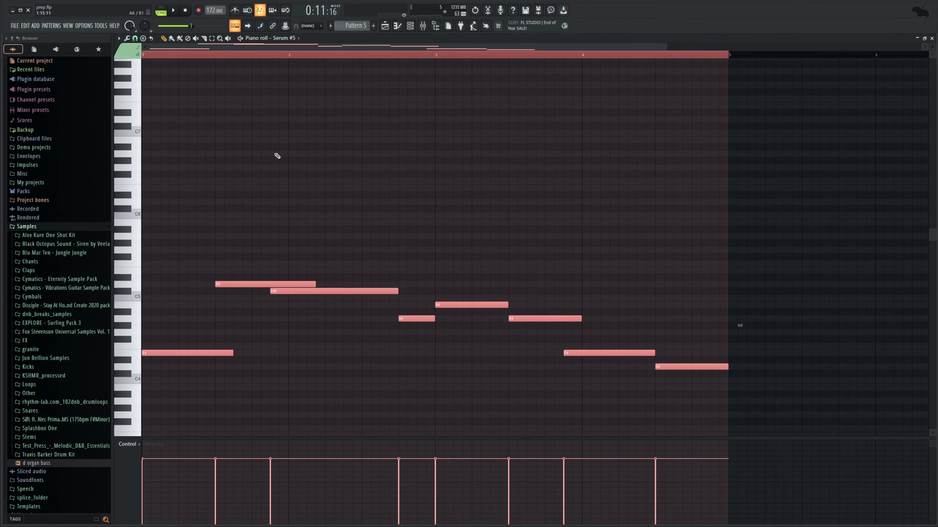
click(385, 25)
key(space)
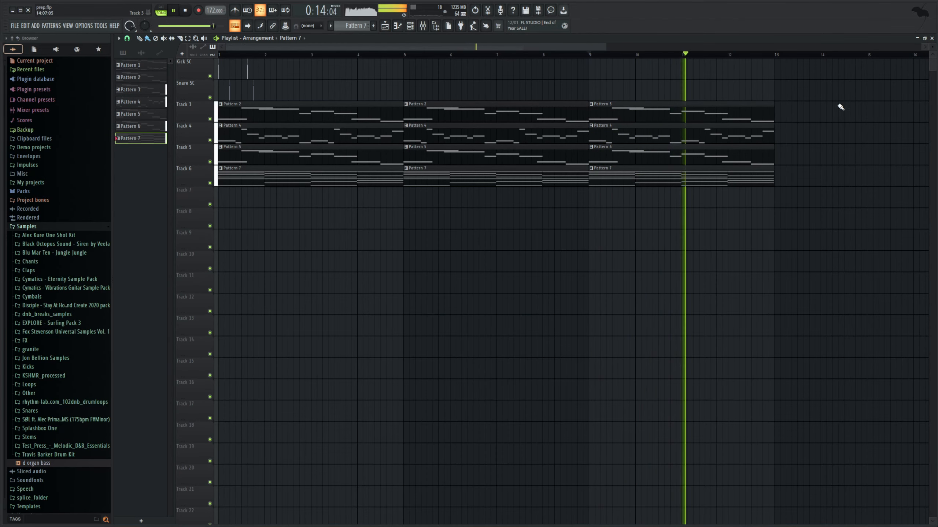
Step: Duplicate the bar 9 clips on Tracks 3 to 6 to bar 13 and stop playback
drag(806, 81, 675, 177)
key(ctrl+b)
key(space)
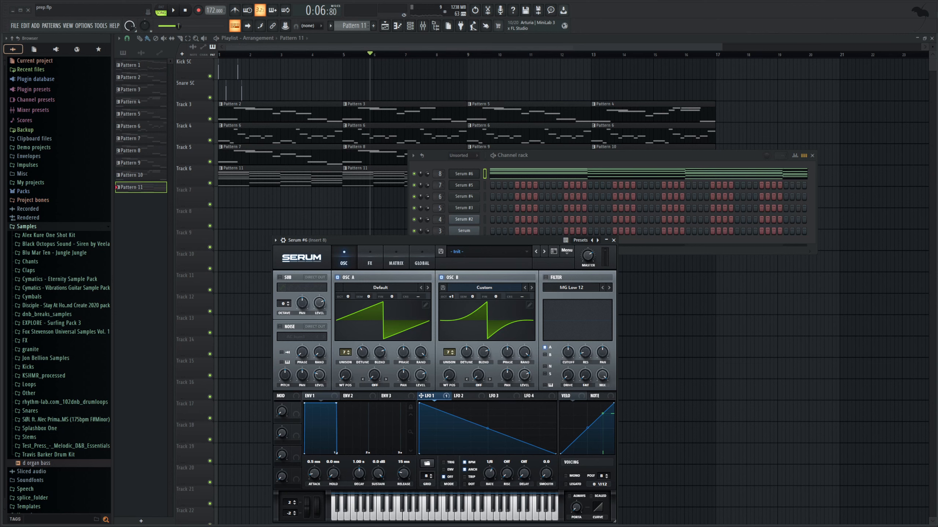
Step: Solo Insert 8 in the mixer, play Pattern 11 on its own while viewing Serum #6's effects, and stop playback
click(423, 27)
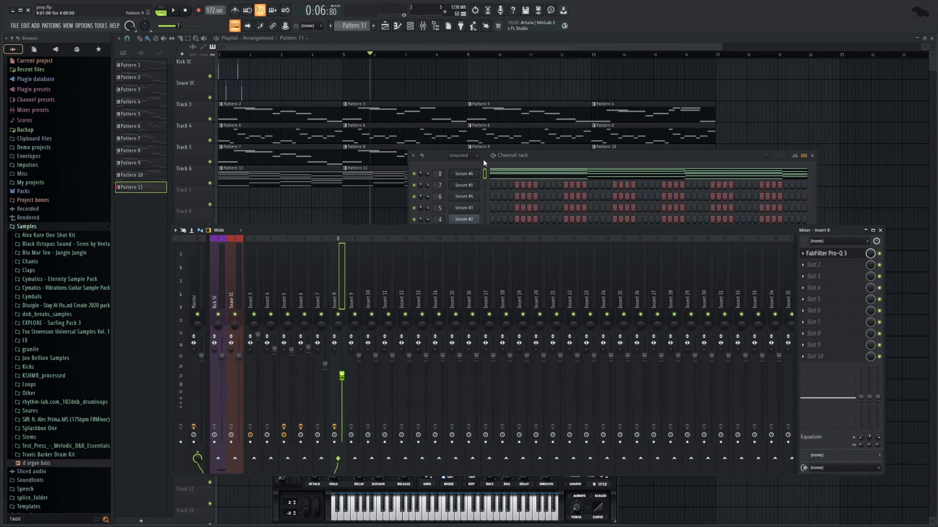
right_click(338, 314)
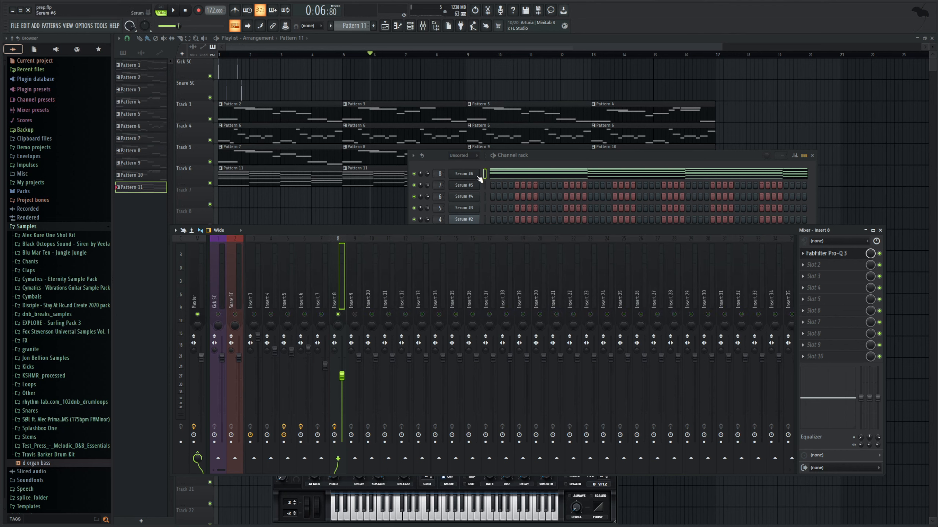
click(467, 178)
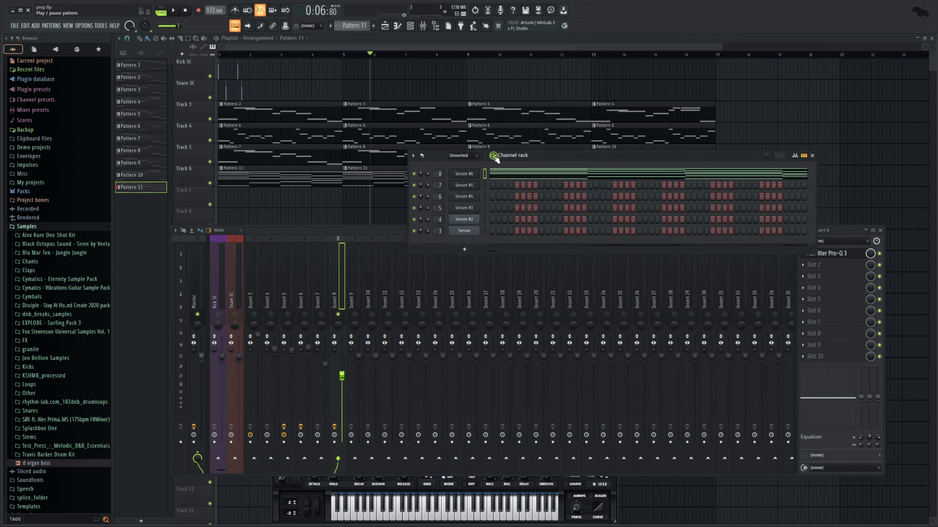
click(493, 156)
click(464, 174)
click(464, 174)
click(370, 260)
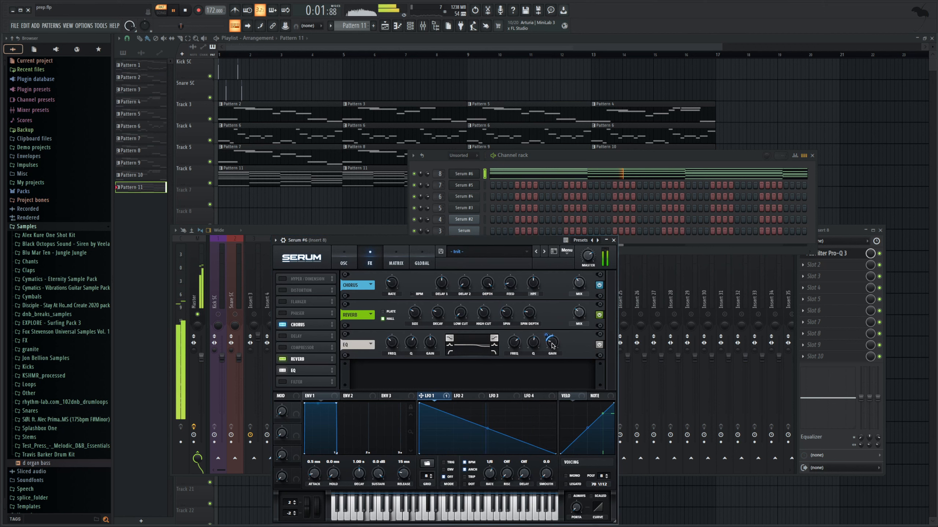
key(space)
Step: Add an Analog Lab V channel with Serum #6's chord notes, routed to Insert 9, and open its Electric Piano presets
click(471, 178)
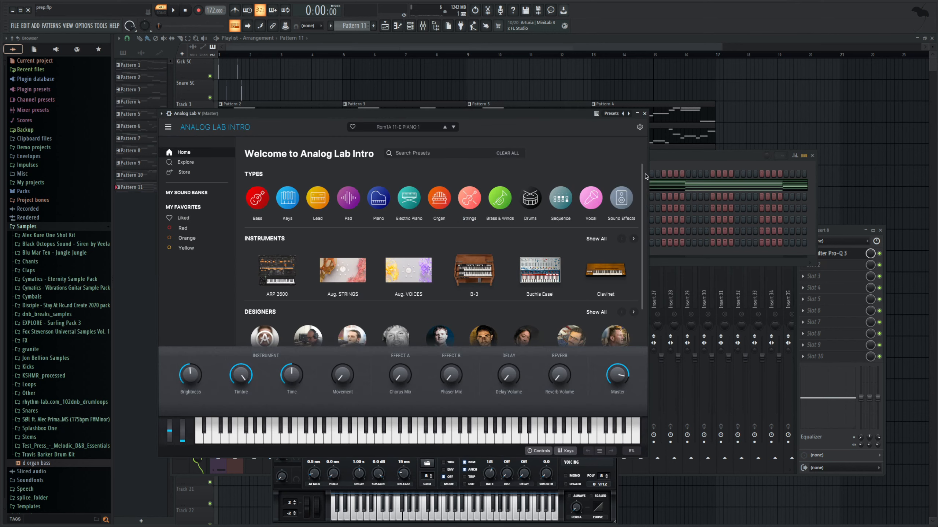
click(670, 157)
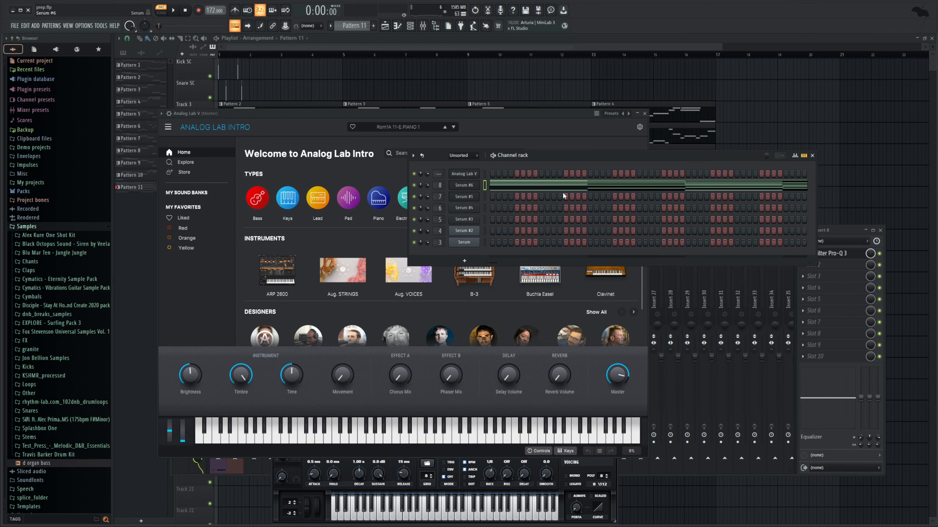
key(ctrl+v)
mouse_move(439, 173)
mouse_down()
mouse_move(439, 161)
mouse_move(439, 170)
mouse_up()
click(342, 170)
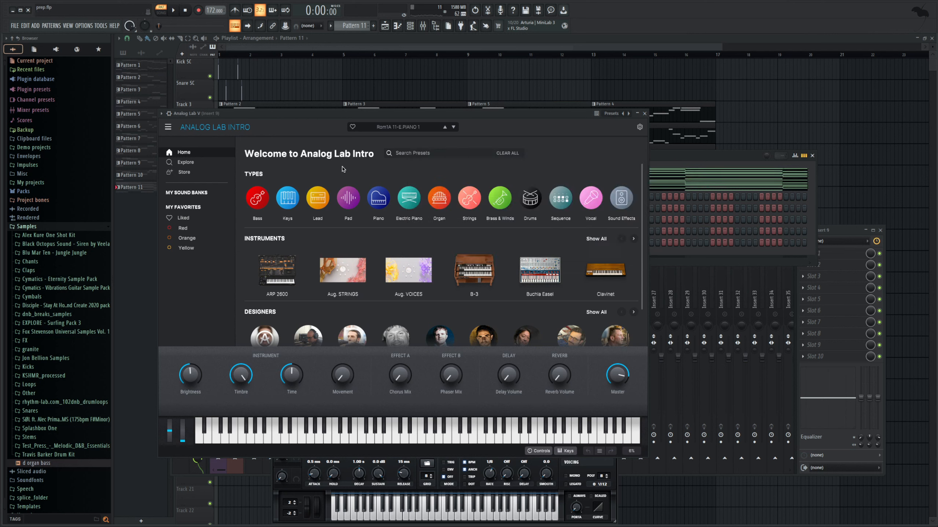
click(405, 196)
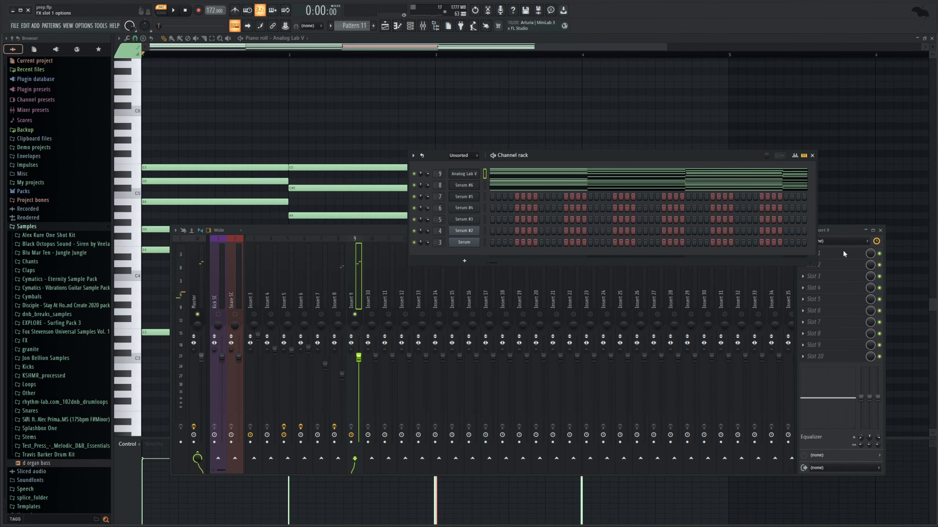
Step: Load Gain Reduction in Insert 9's first effect slot, adjust its Slay amount and audition the pattern
click(844, 255)
click(934, 111)
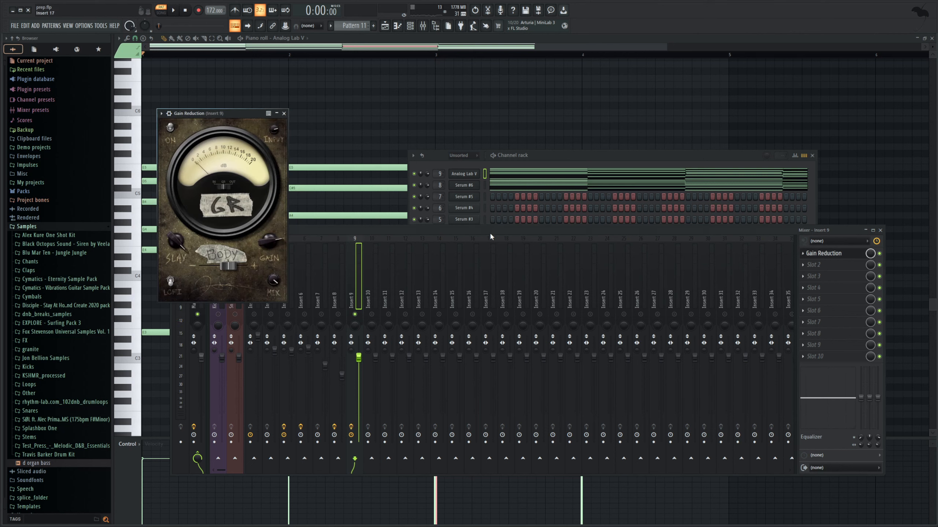
click(354, 249)
click(185, 130)
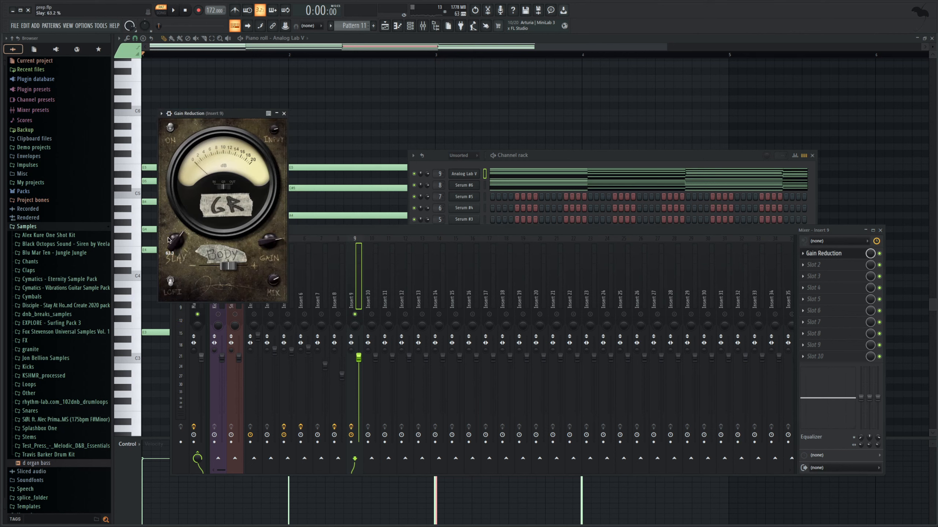
key(space)
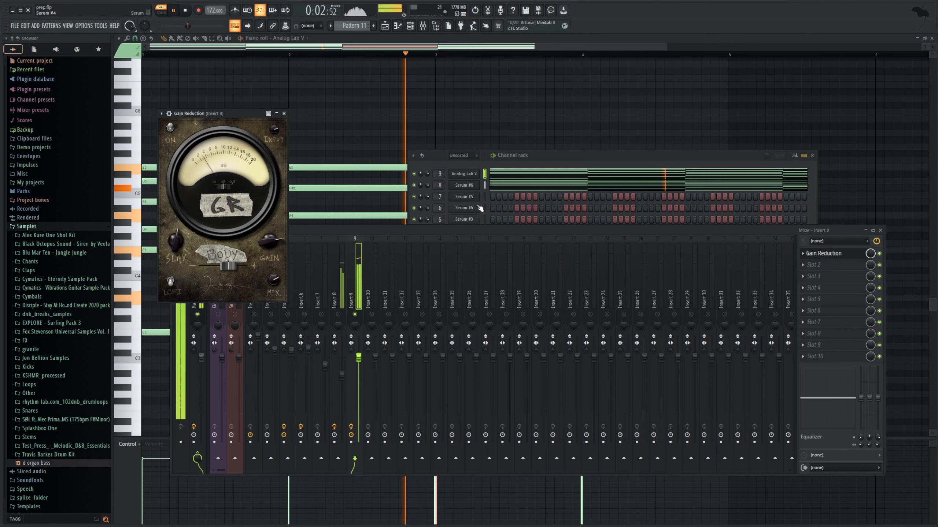
key(space)
Step: Load FabFilter Pro-Q 3 in Insert 9's second effect slot and add a low-cut band in the bass range
click(822, 265)
click(923, 75)
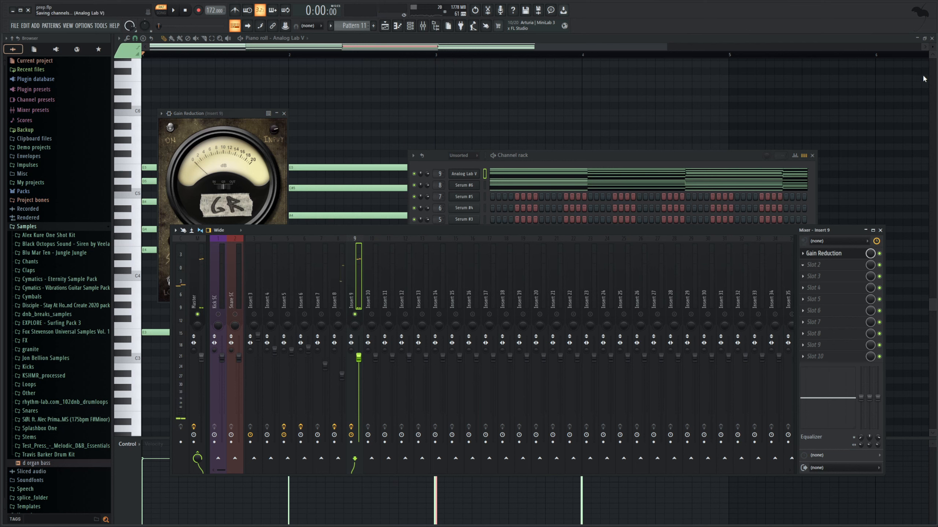
click(459, 136)
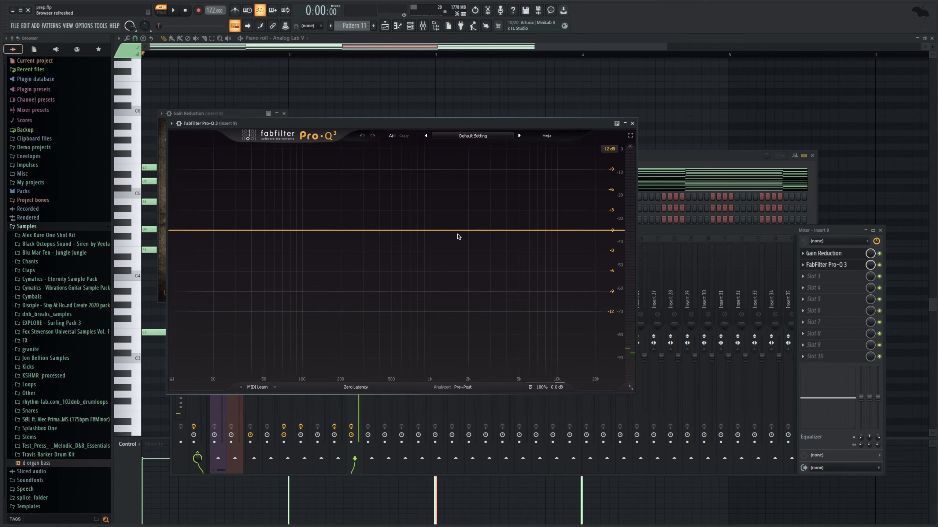
click(456, 308)
drag(257, 230, 317, 244)
Step: Add a 24 dB/oct high cut in Insert 9's Pro-Q 3 and move the low cut to about 138 Hz while auditioning
click(593, 231)
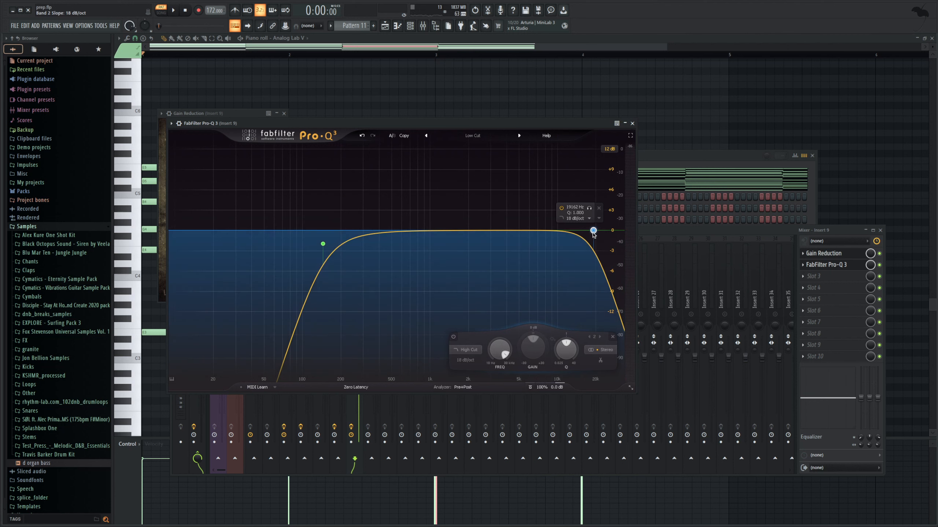
scroll(593, 231, up, 1)
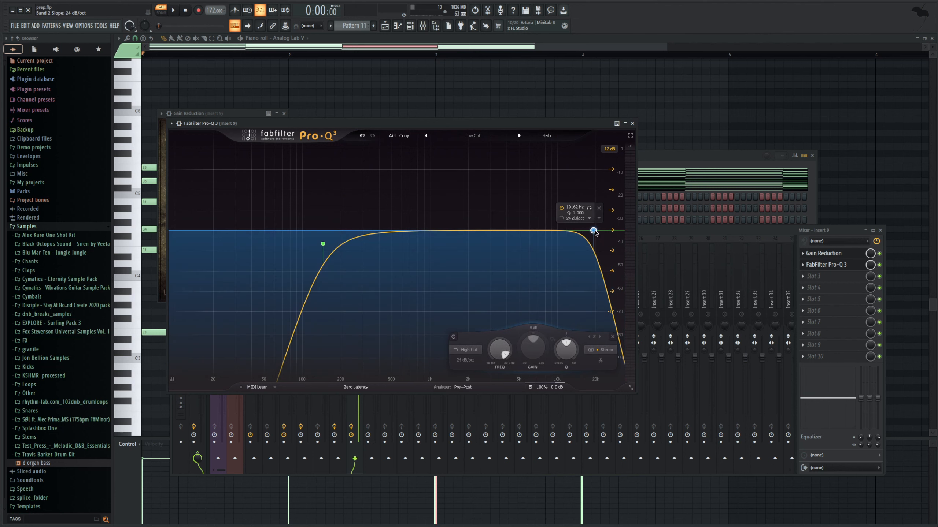
drag(594, 231, 585, 234)
key(space)
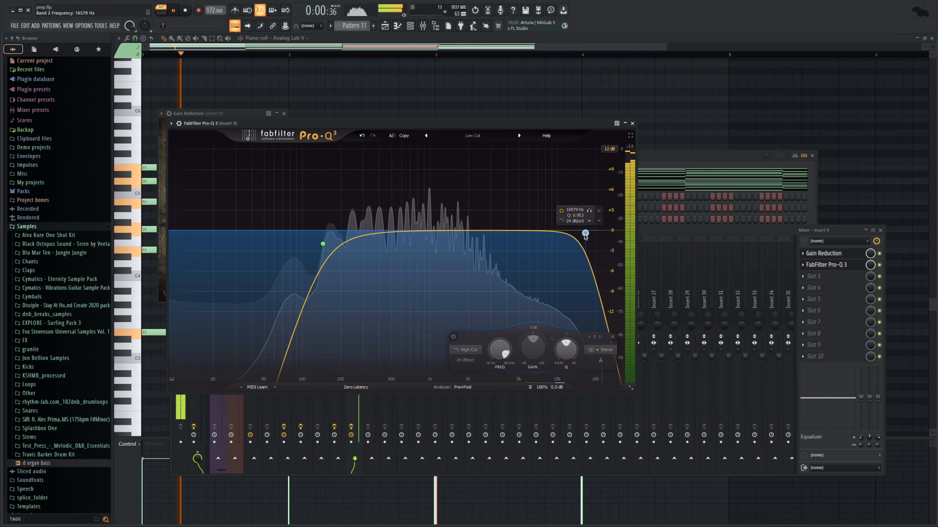
drag(322, 243, 320, 245)
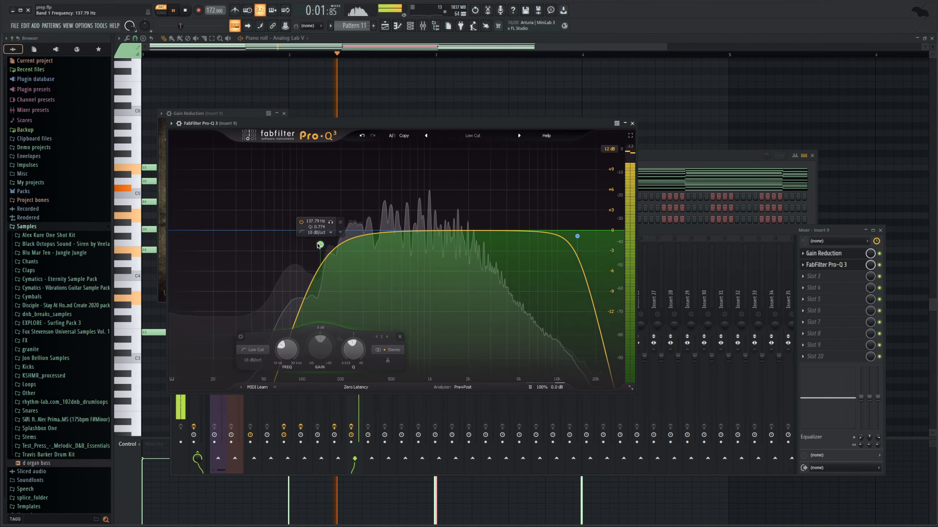
click(663, 163)
key(space)
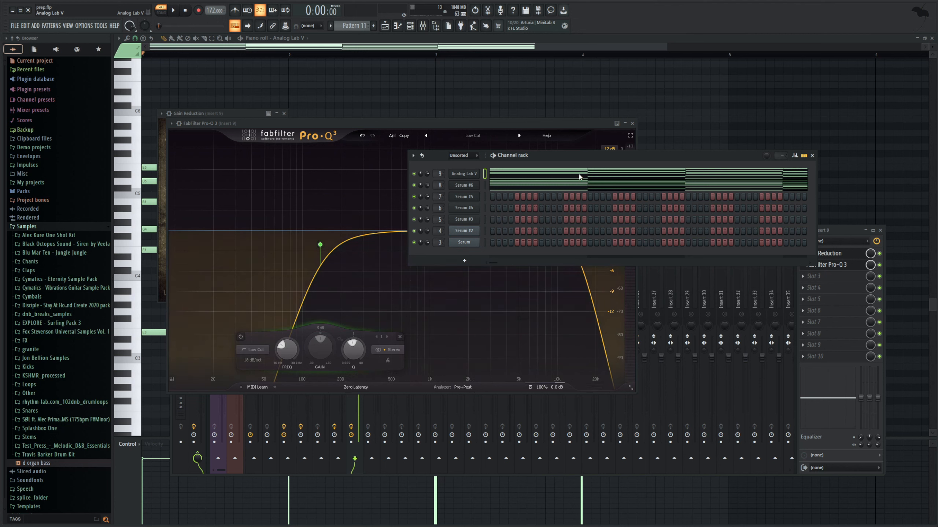
Step: Add a Kontakt channel with the chord notes, routed to Insert 10, and load The Grandeur.nki into it
click(581, 189)
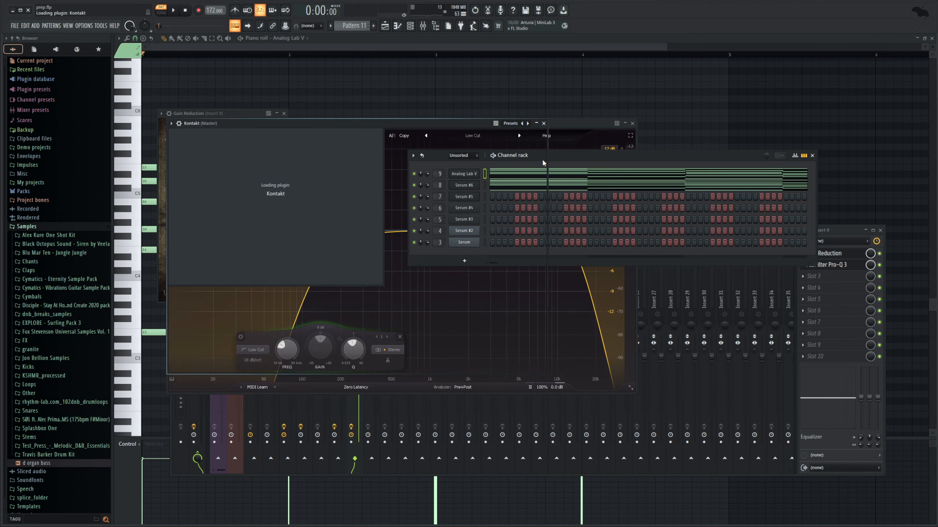
key(ctrl+v)
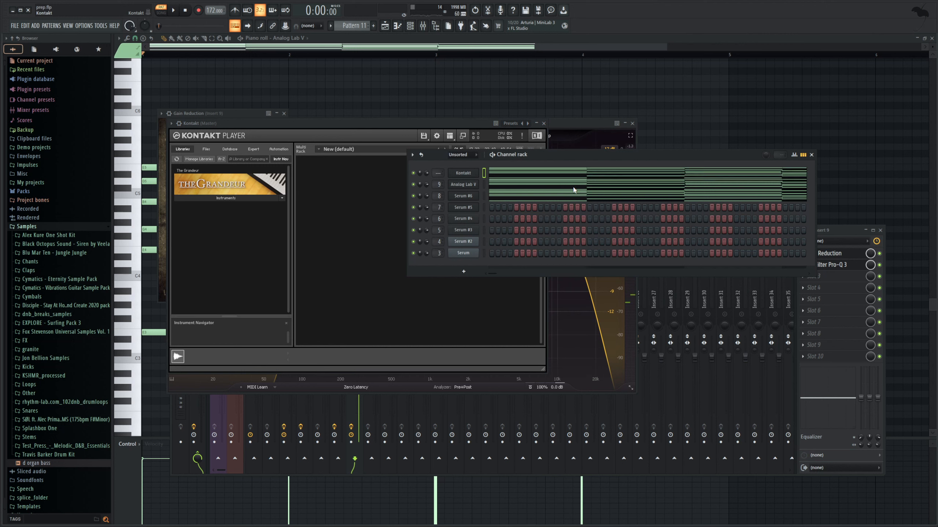
drag(437, 173, 438, 150)
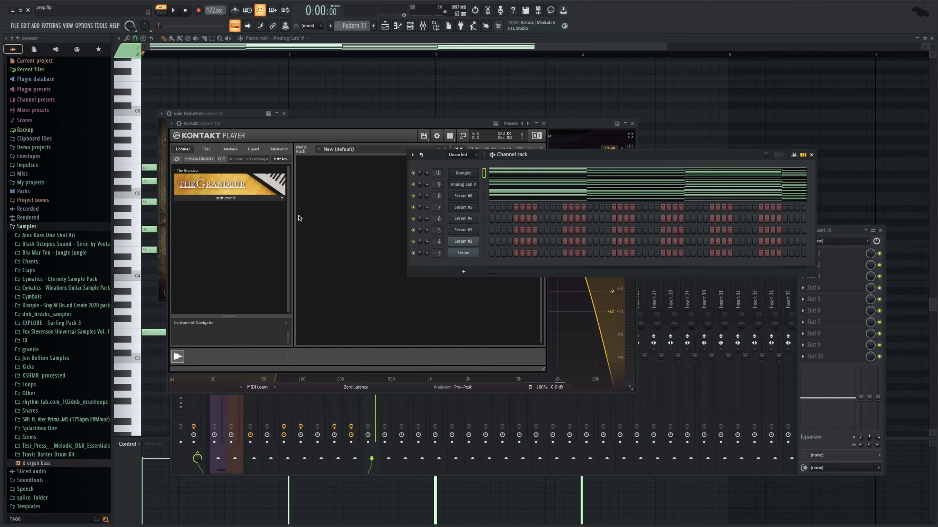
click(262, 201)
drag(220, 208, 429, 212)
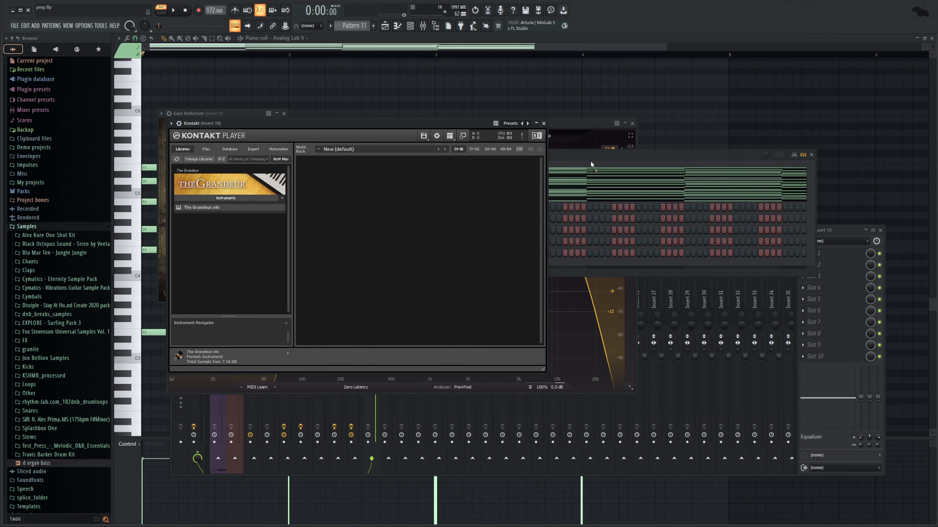
Step: Solo Insert 10 in the mixer and play the piano chords
click(413, 25)
click(423, 25)
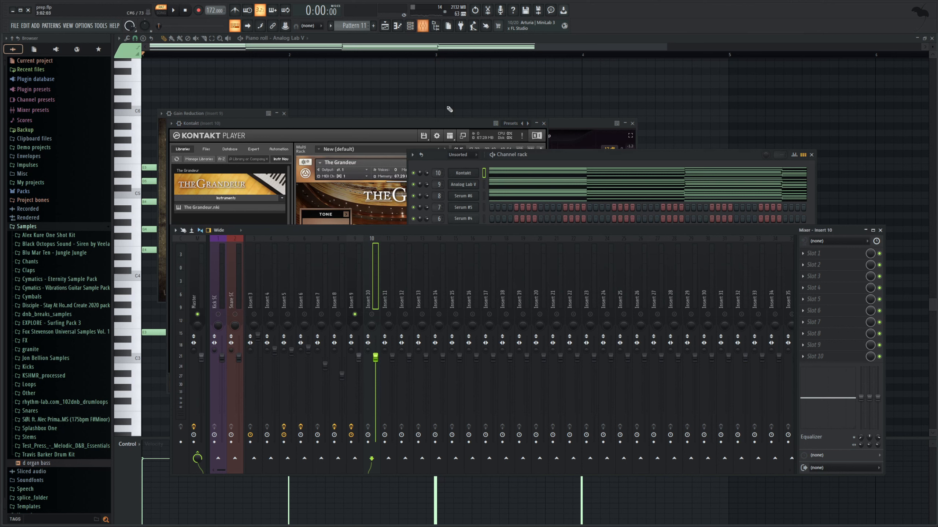
click(371, 314)
key(space)
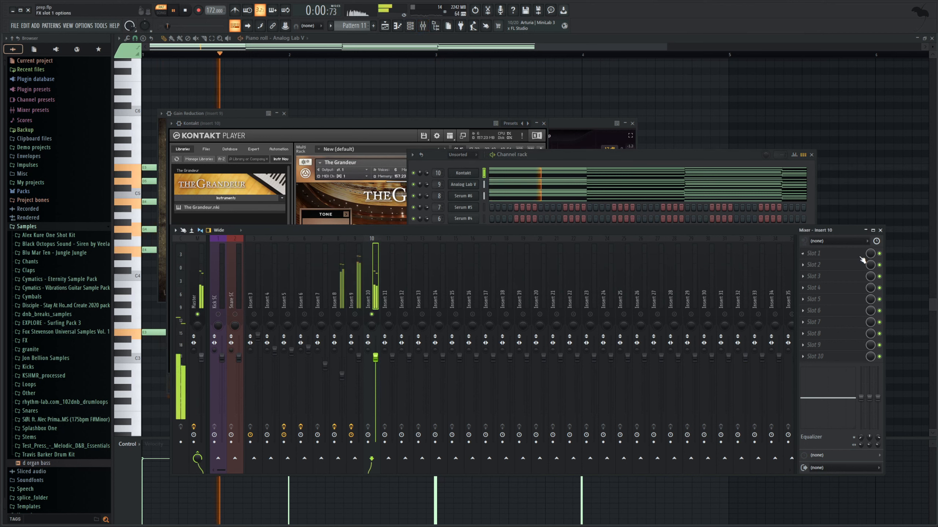
Step: Load Gain Reduction in Insert 10's first effect slot, set Slay to about 37% and lower its Mix, and stop playback
click(920, 112)
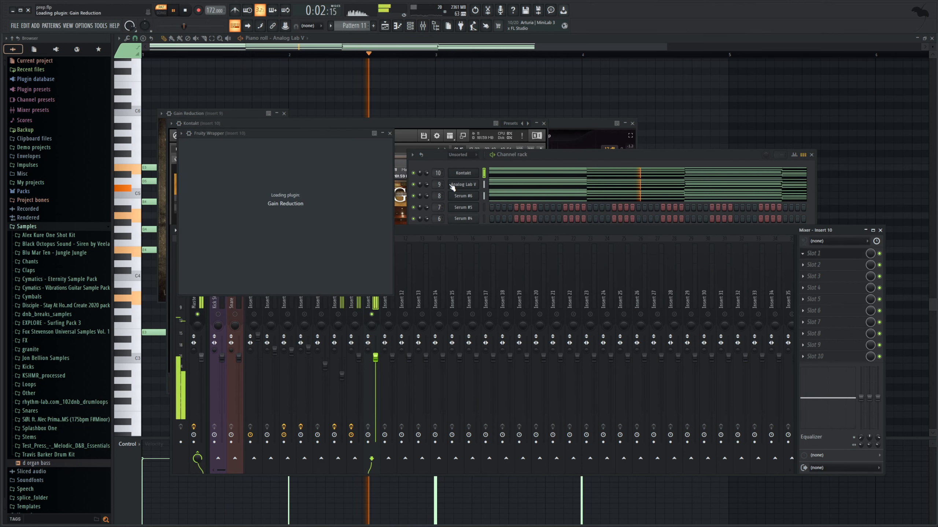
key(space)
key(space)
drag(195, 261, 174, 351)
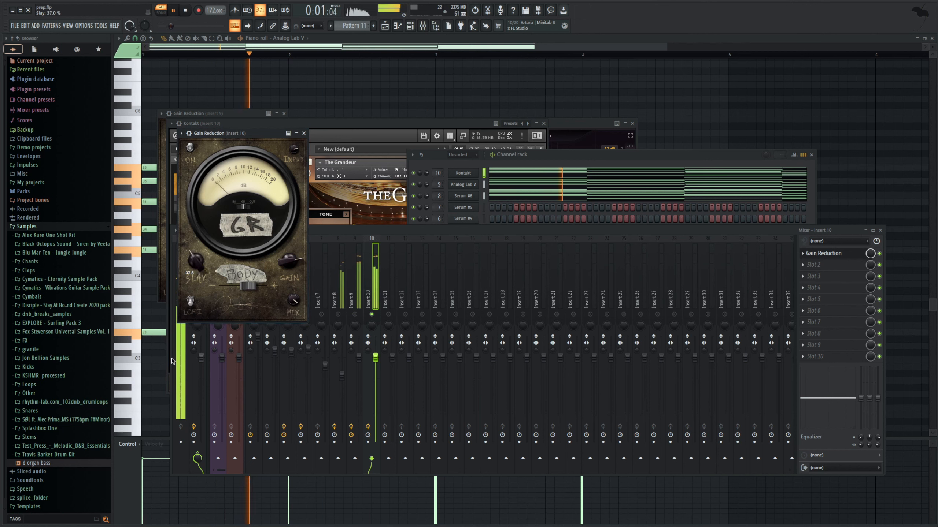
drag(294, 300, 293, 315)
key(space)
Step: Unmute Inserts 9 and 8, and lower the faders of Inserts 9 and 10 together to roughly Insert 8's level
click(355, 314)
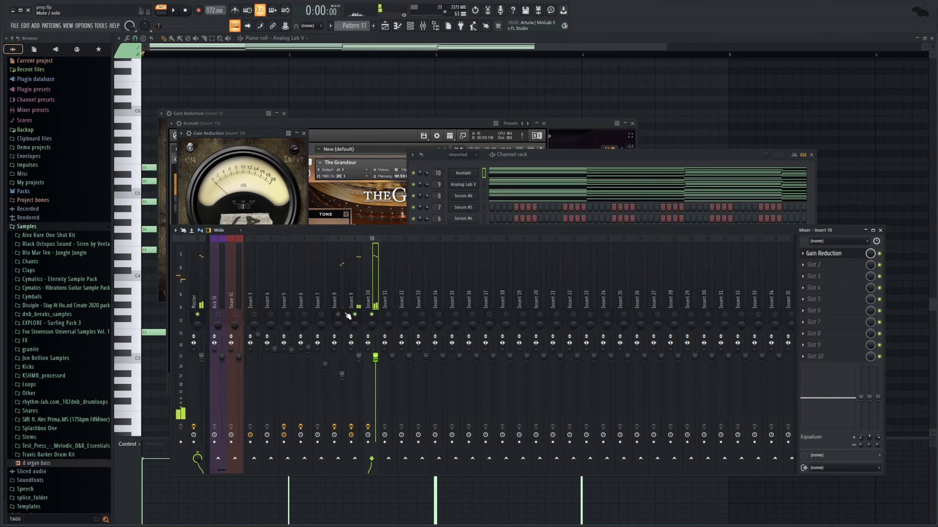
click(338, 314)
click(359, 295)
ctrl+shift+click(374, 297)
drag(364, 358, 364, 374)
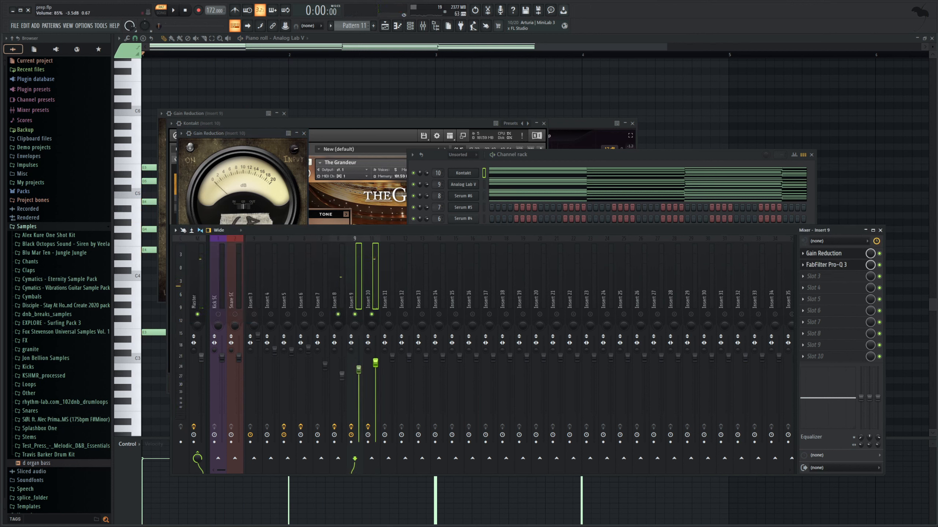
Step: Audition the layered chords while comparing Inserts 10 and 8 in the mixer
key(space)
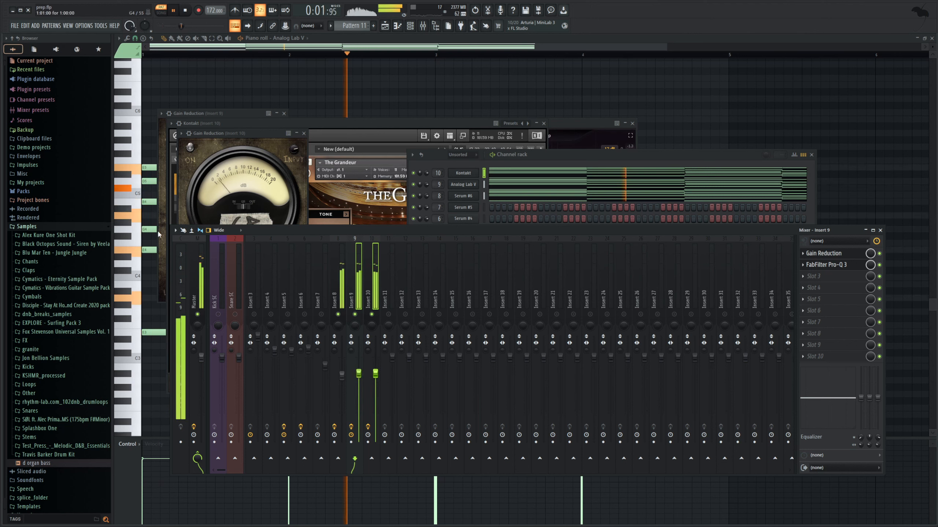
click(375, 289)
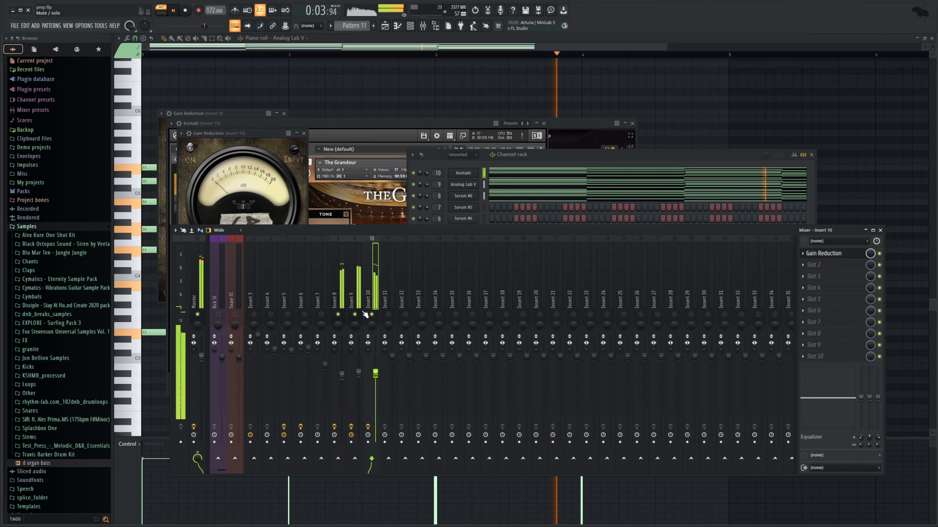
key(space)
click(338, 294)
key(space)
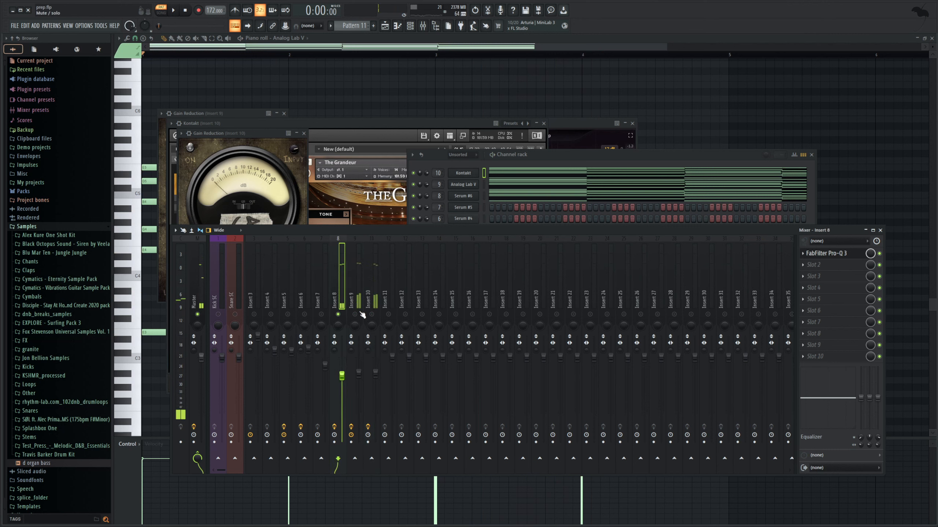
Step: Load FabFilter Pro-Q 3 in the second effect slot of mixer Insert 10
click(369, 292)
click(820, 267)
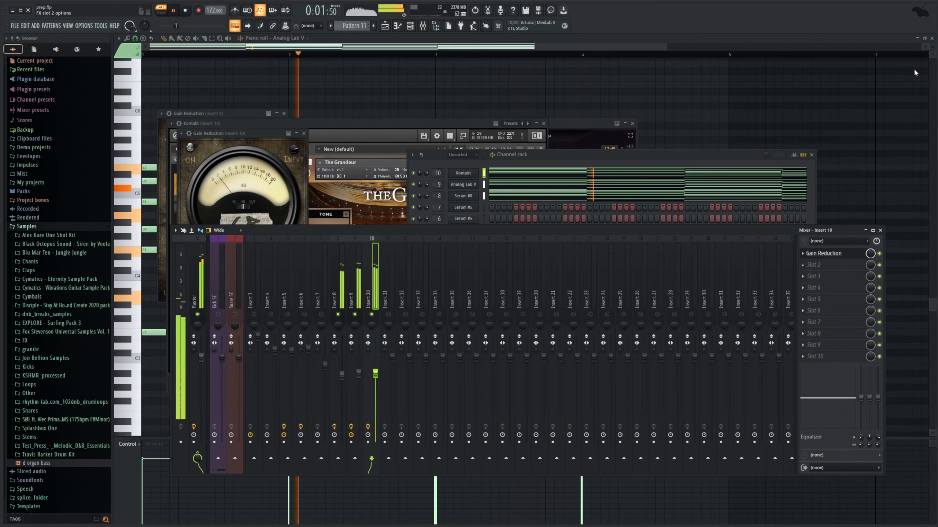
click(913, 70)
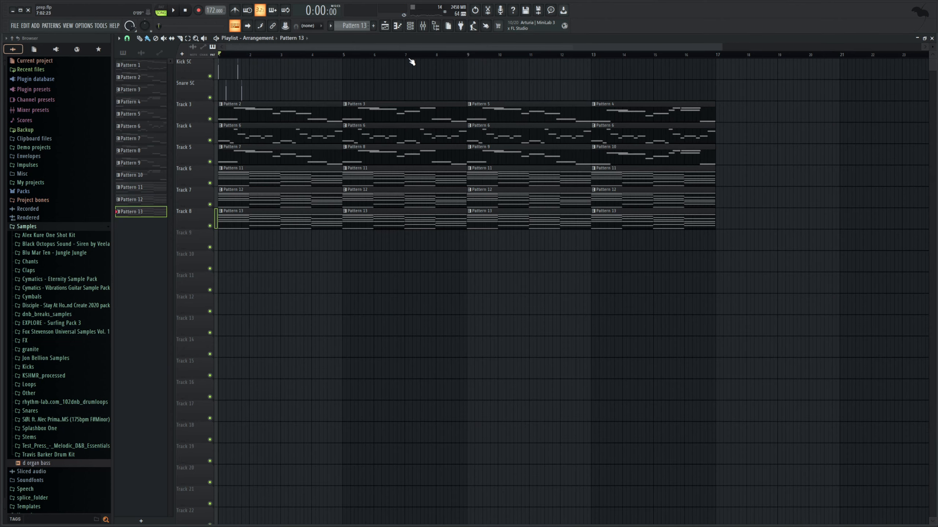
Step: Play the arrangement and lower the faders of Inserts 9 and 10 together to about -7.5 dB
key(space)
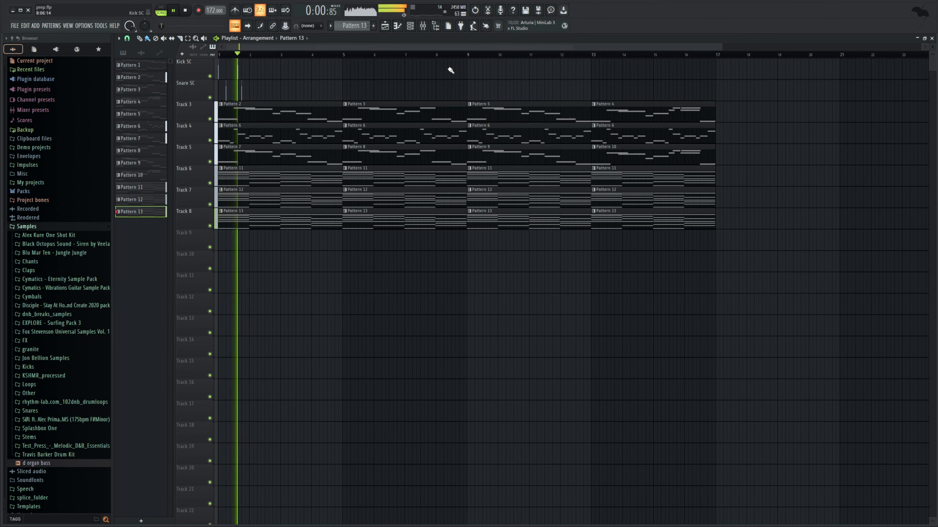
click(428, 33)
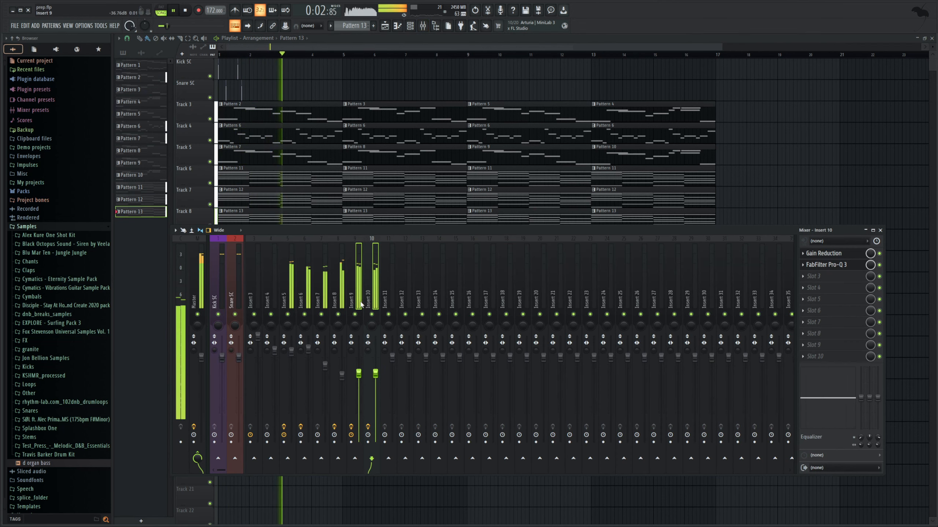
drag(358, 374, 359, 384)
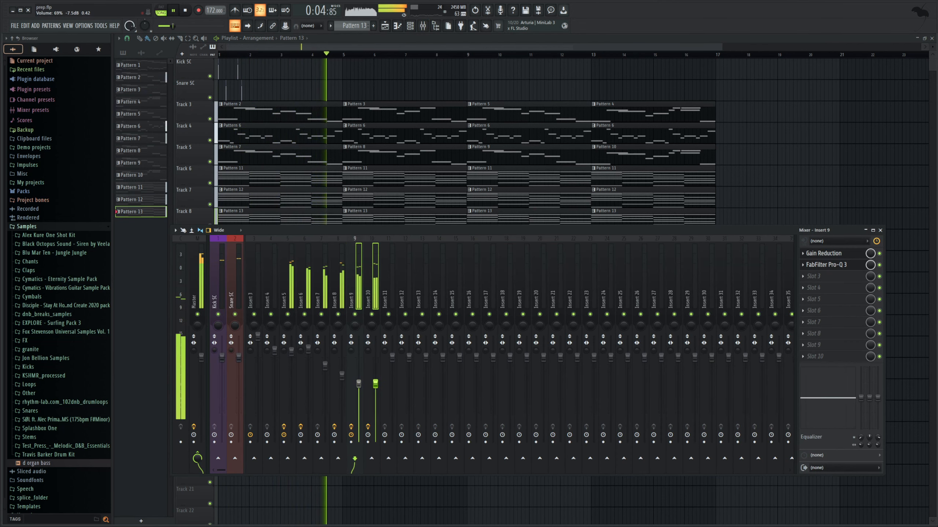
Step: Examine Insert 5 and the effects of Serum #3 with Pattern 2 selected while the arrangement plays
click(291, 281)
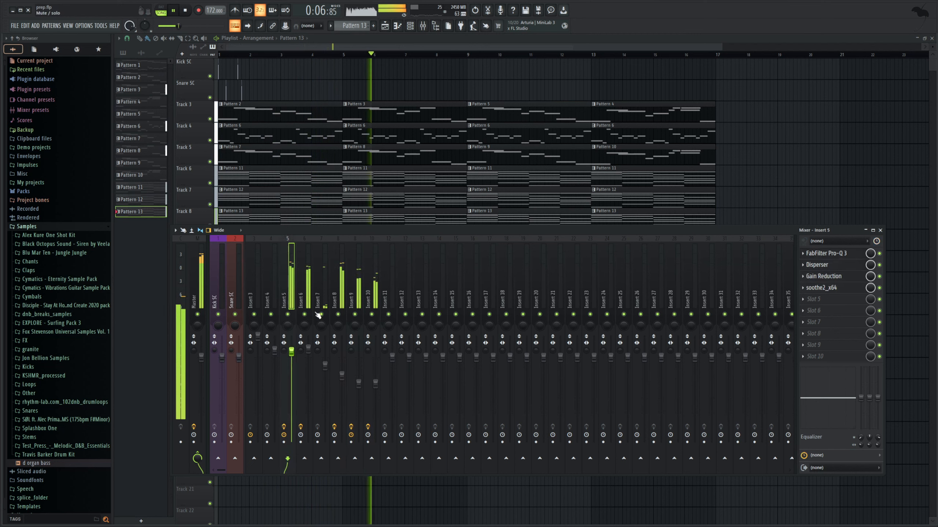
click(410, 26)
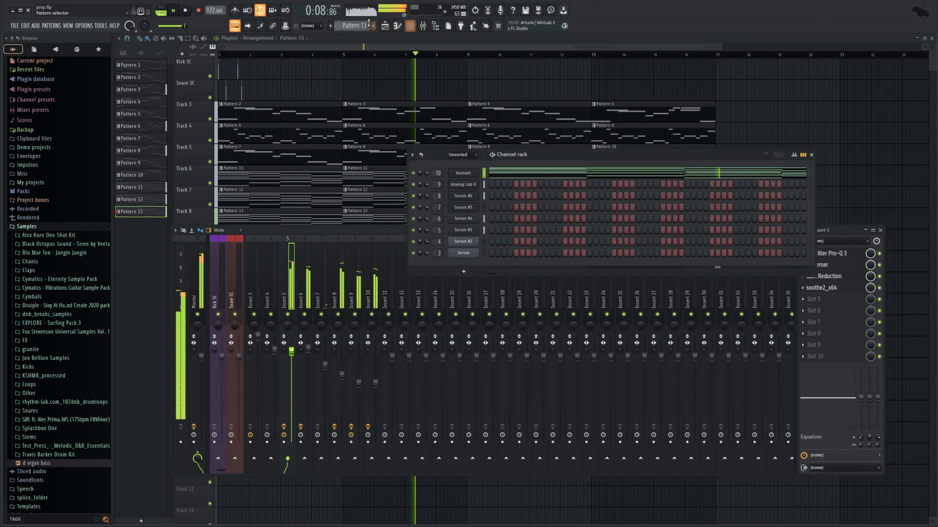
scroll(360, 24, up, 5)
scroll(360, 25, up, 6)
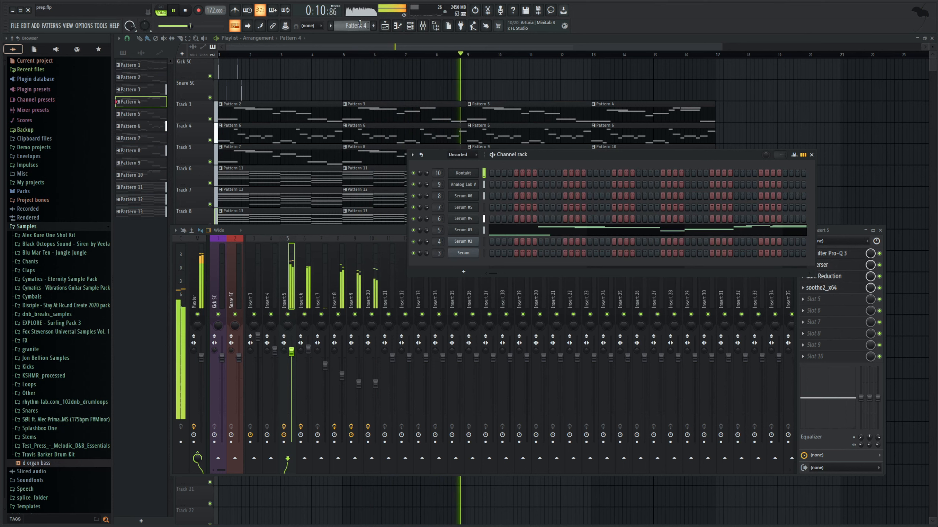
click(463, 230)
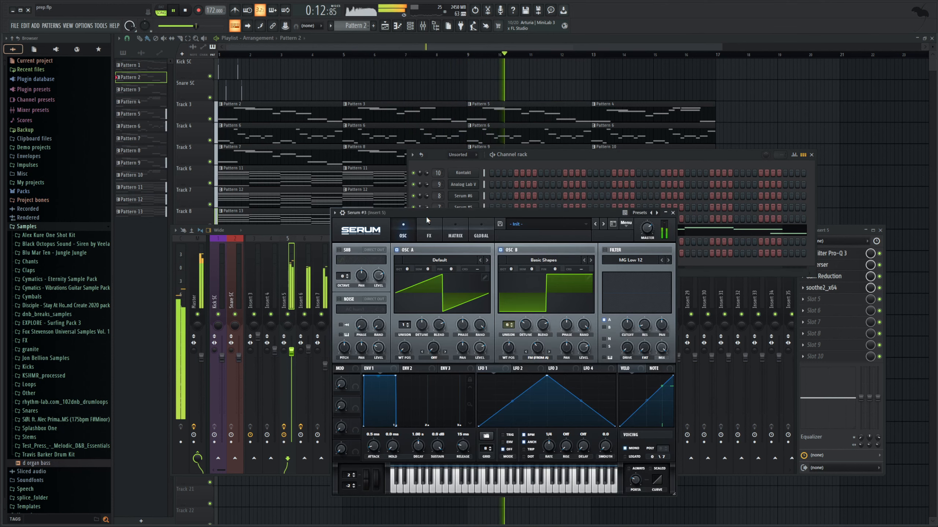
click(429, 232)
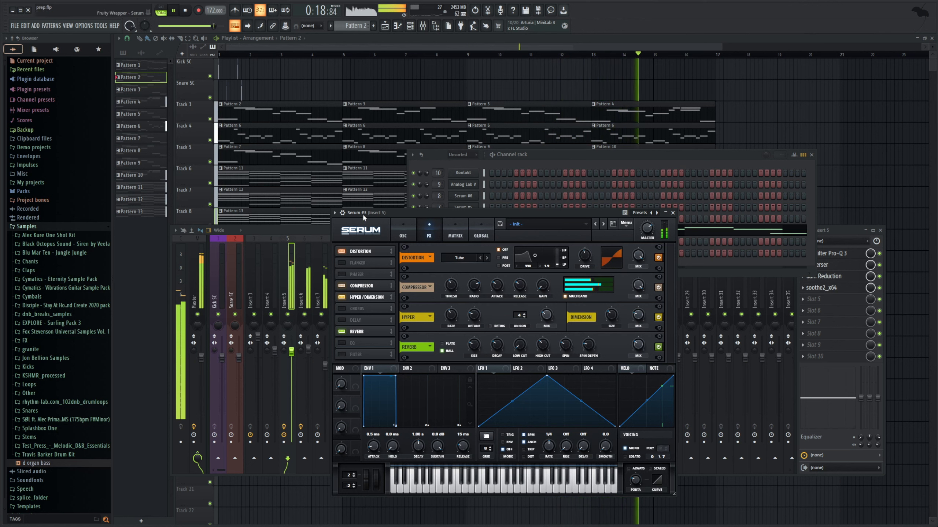
click(435, 46)
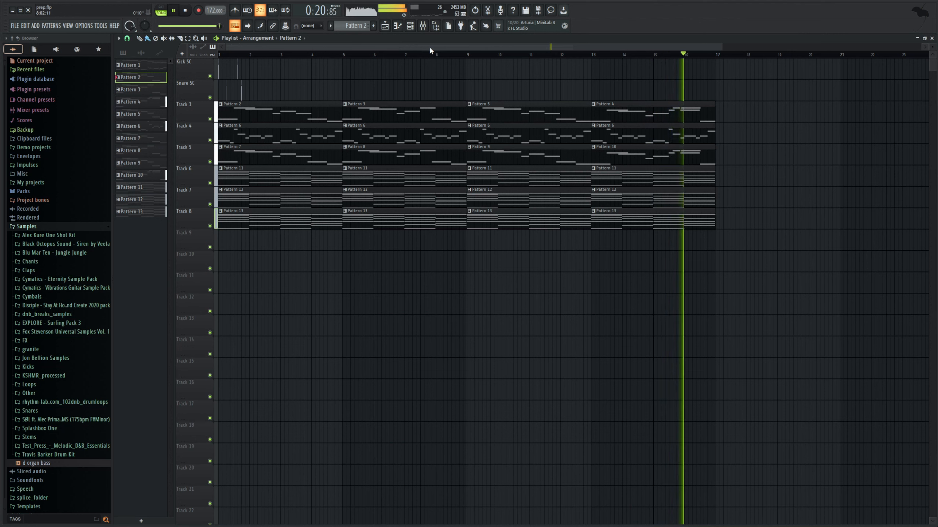
key(space)
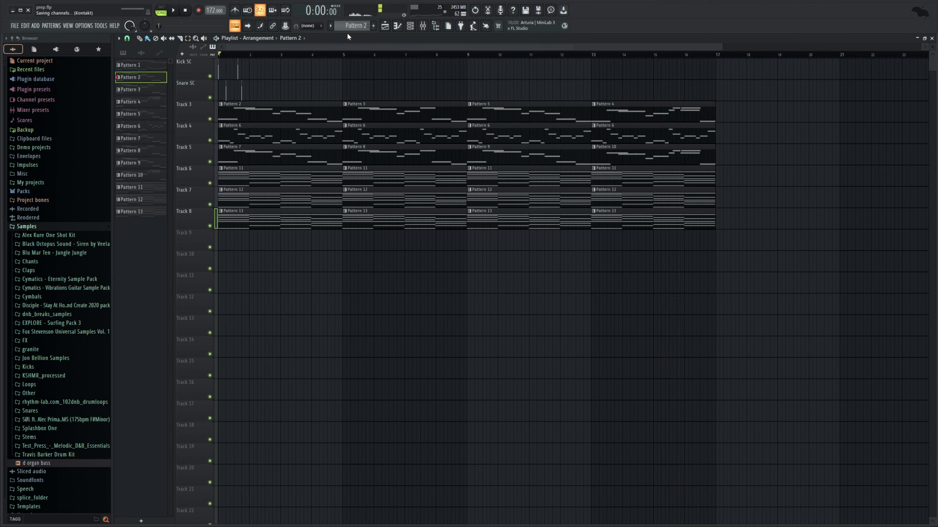
Step: Place Lowend_Kick_Cursed from the Kicks folder on Track 9, matching both Kick SC hits in bar 1
key(space)
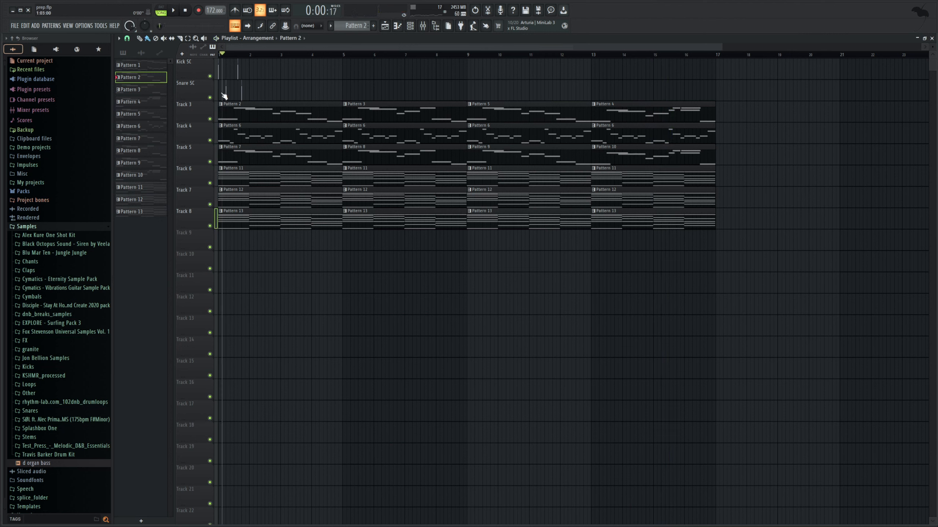
key(space)
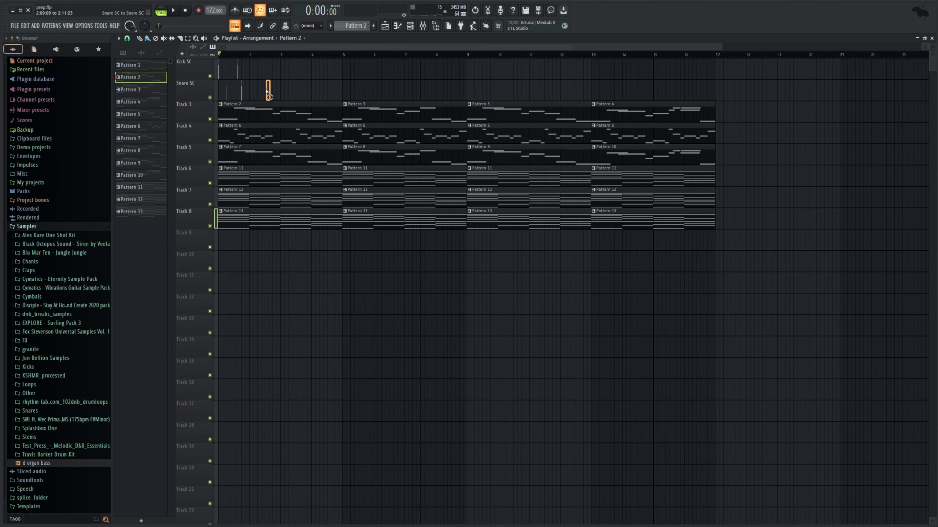
drag(722, 44, 386, 65)
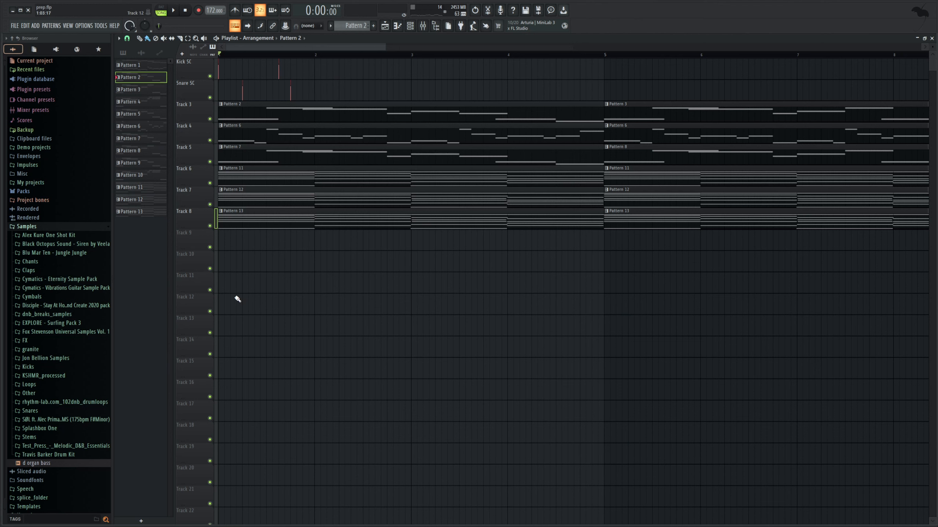
click(94, 369)
click(88, 436)
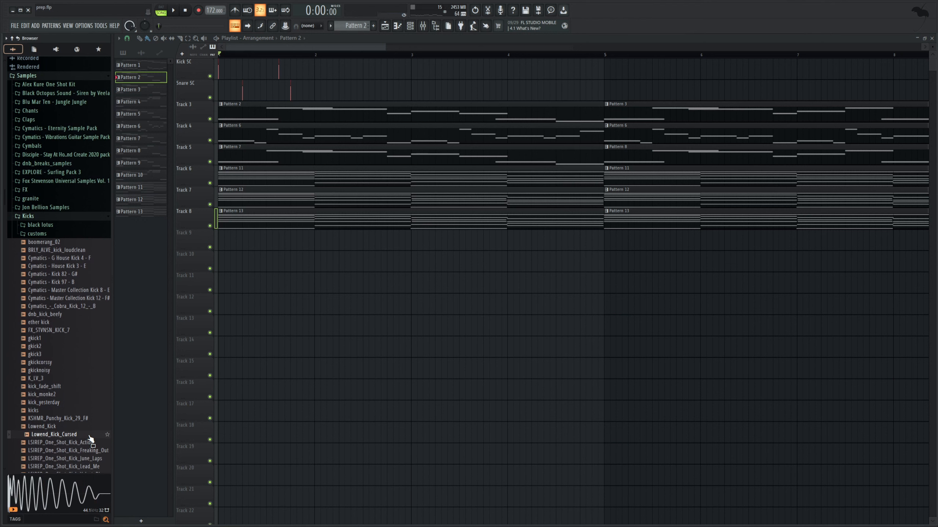
drag(26, 494, 219, 233)
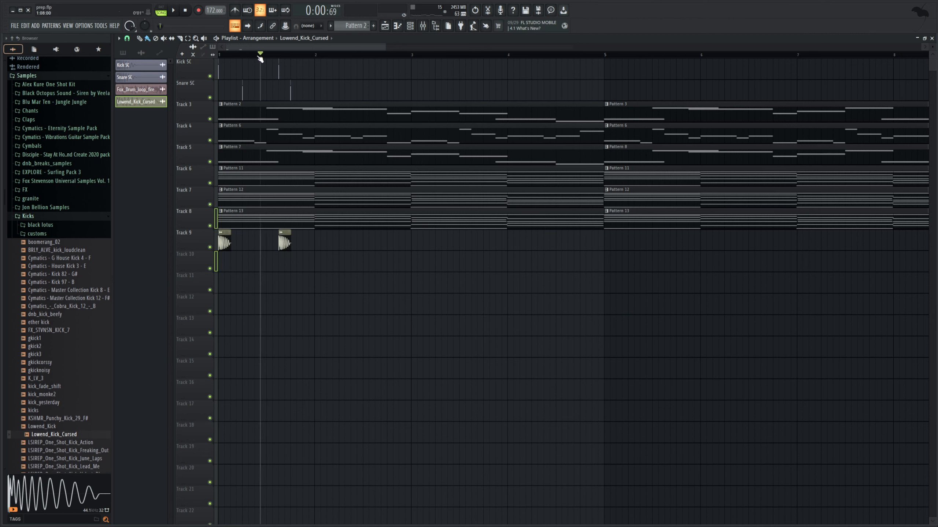
Step: Duplicate bar 1's kick clips and the Kick SC and Snare SC triggers into bar 2, and play the result
key(space)
key(space)
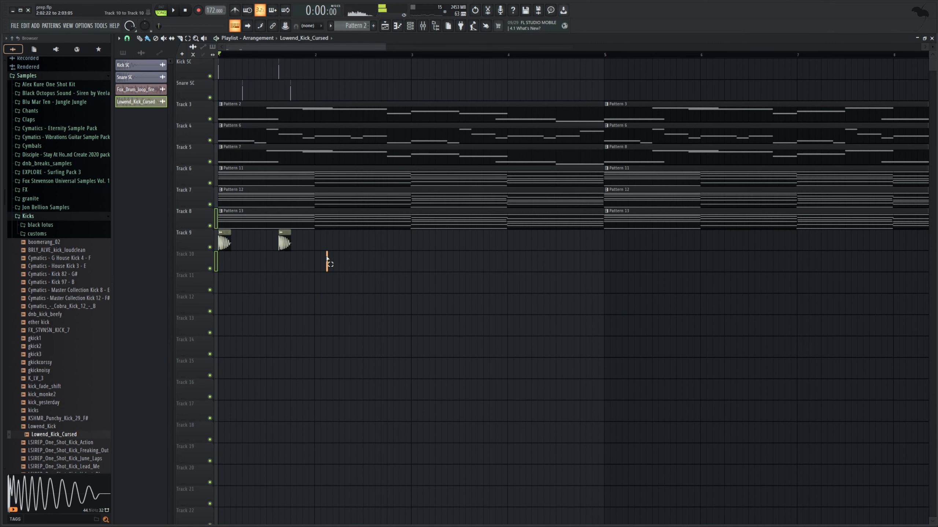
click(190, 247)
drag(306, 92, 177, 74)
drag(222, 244, 317, 234)
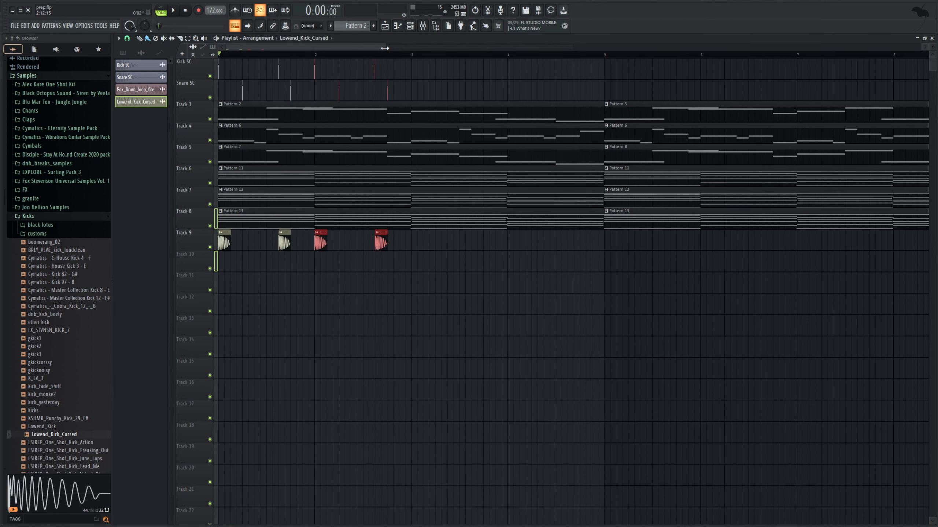
drag(384, 48, 388, 93)
key(space)
ctrl+click(399, 270)
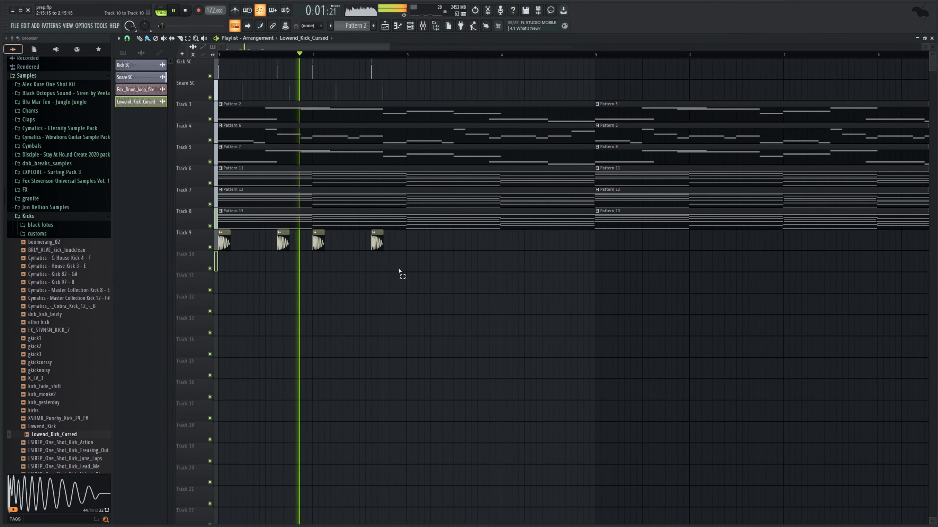
Step: Route the Lowend_Kick_Cursed sample to its own mixer insert and preview it
double_click(377, 243)
key(space)
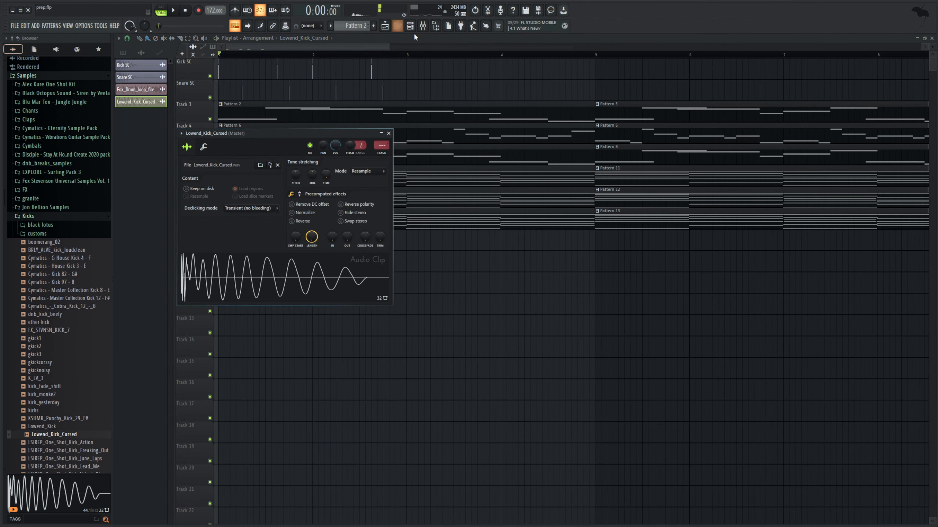
click(423, 25)
drag(376, 145, 451, 90)
key(space)
key(space)
right_click(451, 90)
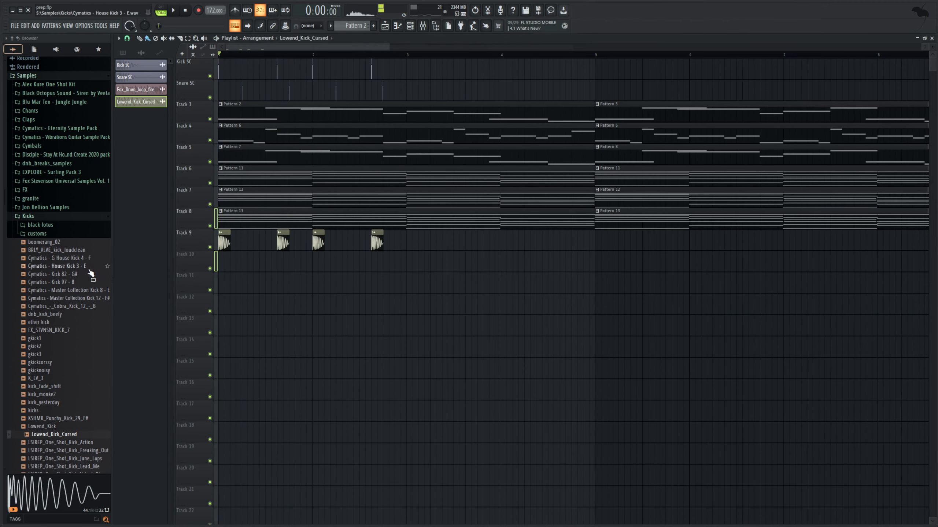
Step: Place Fox_snare_oneshot_newhype_01 on Track 10 at the first Snare SC trigger and preview it with the kick
click(52, 217)
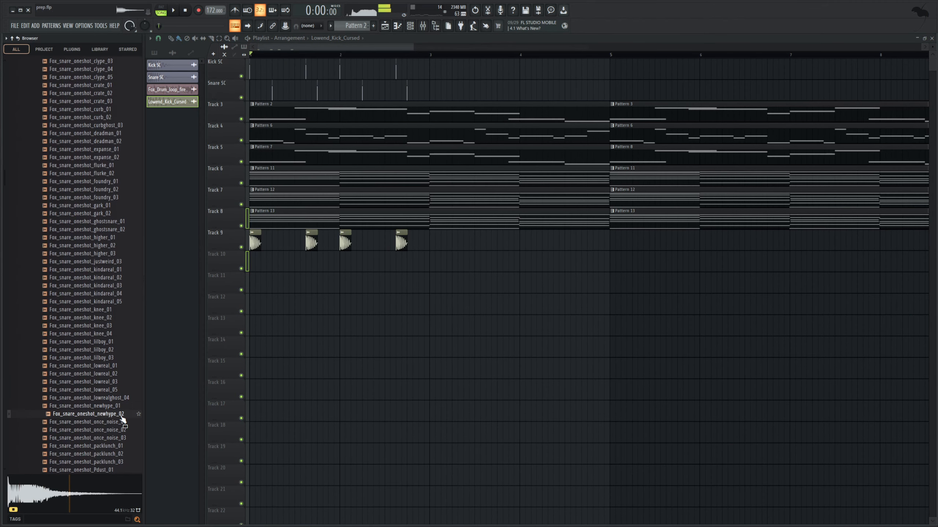
drag(120, 407, 277, 265)
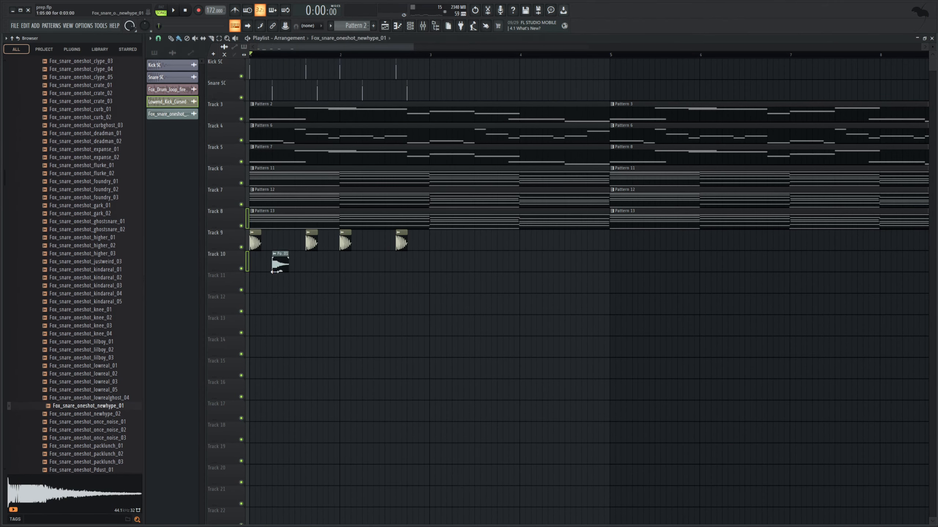
double_click(279, 266)
key(space)
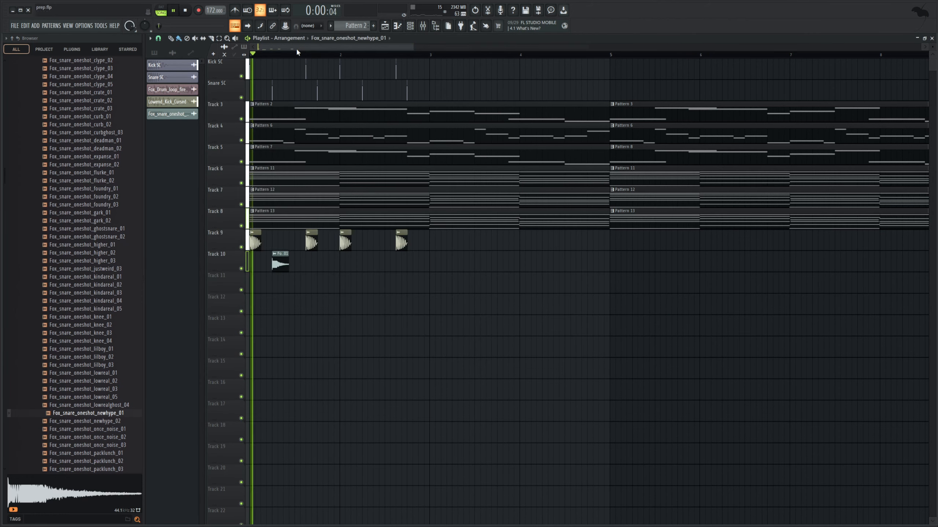
key(space)
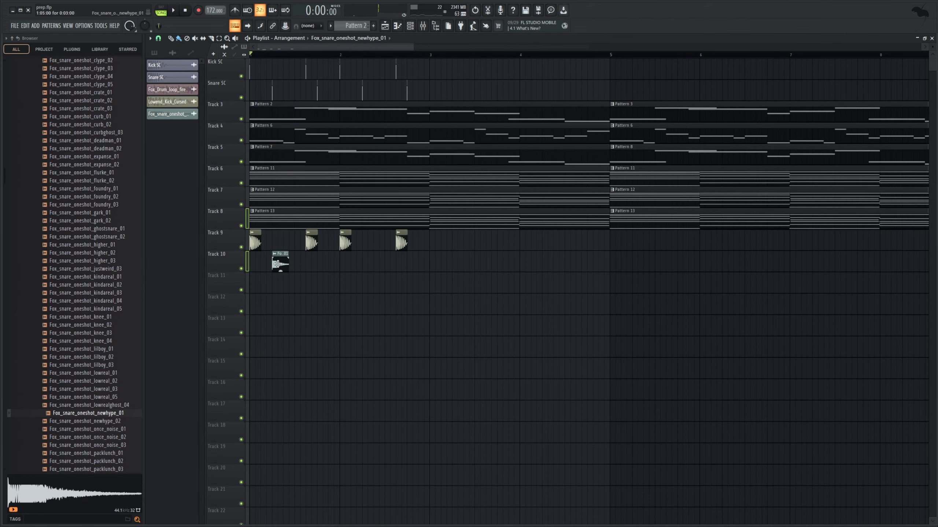
Step: Add three more snare clips on Track 10 at the remaining Snare SC triggers in bars 1 and 2
click(323, 265)
key(space)
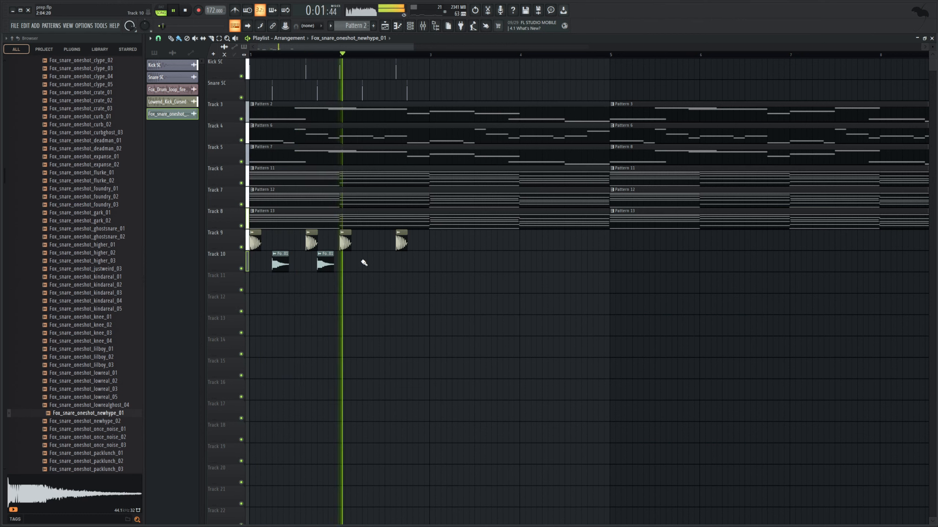
click(366, 266)
click(403, 267)
key(space)
Step: Add the Fox_top_loop_trashy_01_172 and Fox_top_loop_16s_03_172 loops from the Top_loops folder to the playlist below the snares
scroll(92, 330, up, 15)
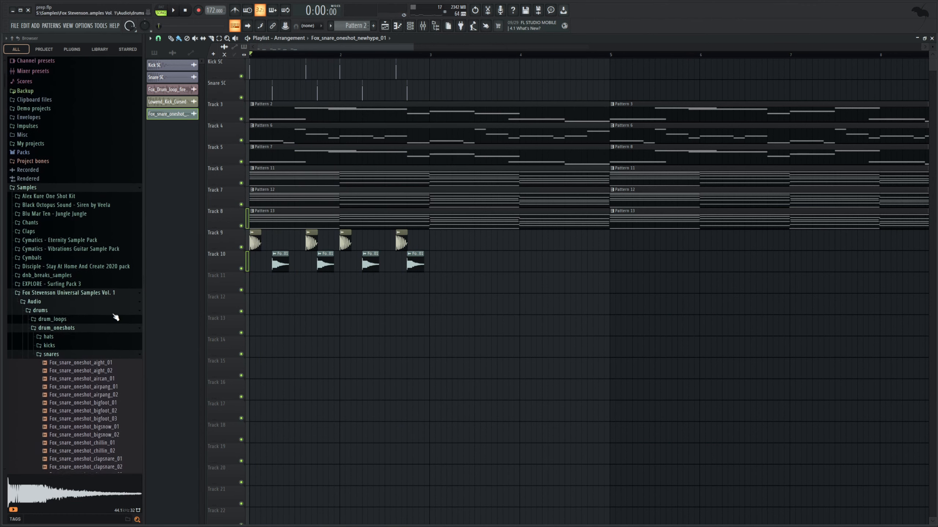
click(89, 322)
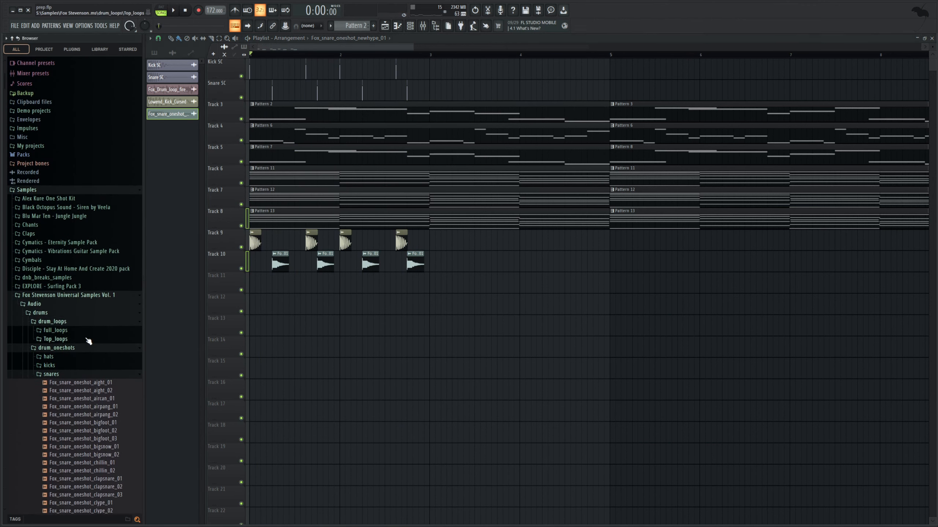
click(88, 339)
scroll(131, 329, up, 5)
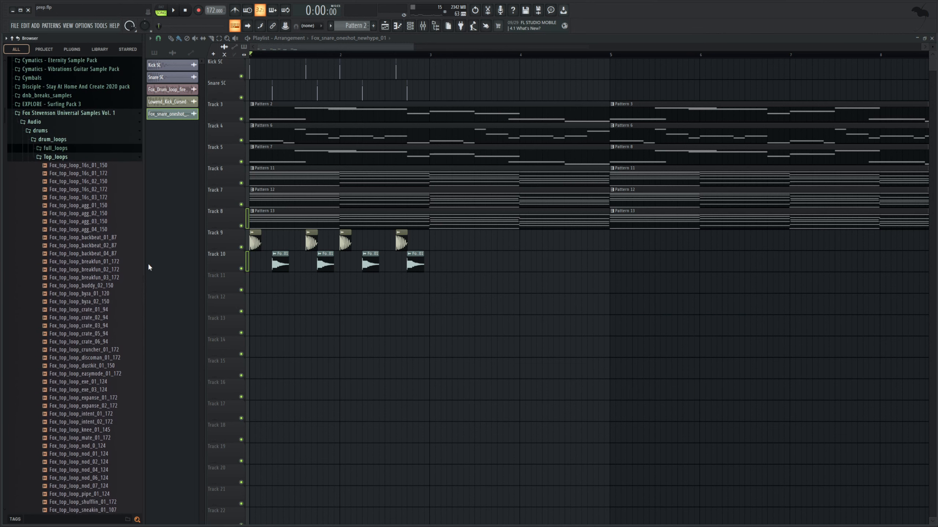
scroll(125, 293, down, 12)
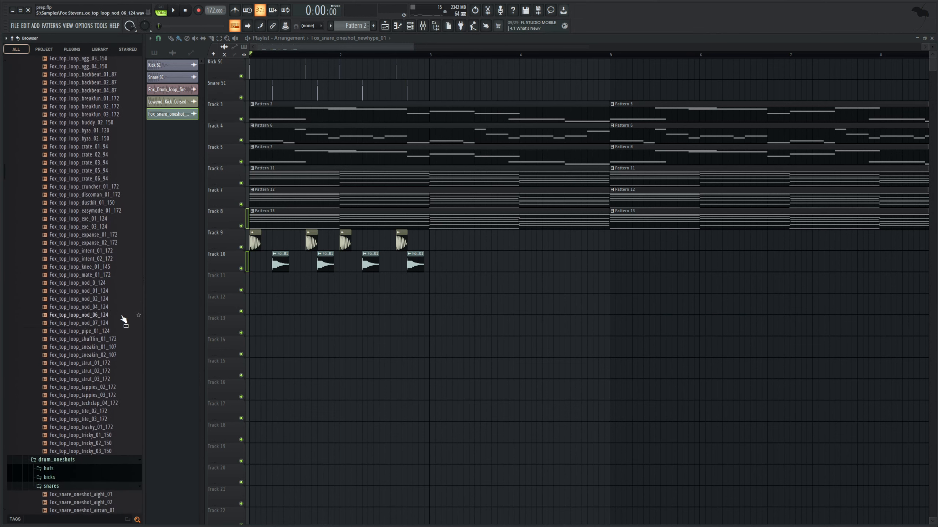
drag(99, 302, 324, 283)
key(space)
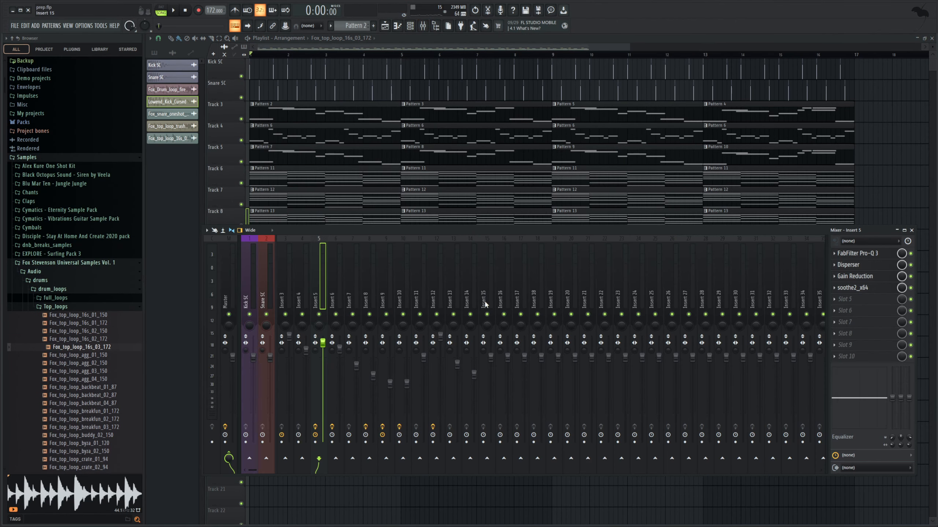
Step: Rename mixer Insert 15 as SC Bus
click(487, 304)
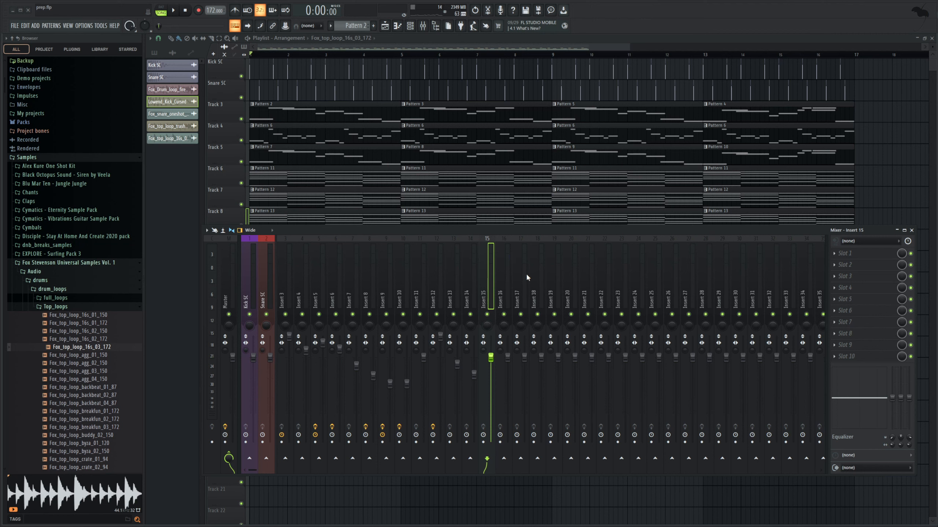
key(Return)
Step: Solo Inserts 14, 13 and 11 in turn and play each drum layer to identify it
right_click(470, 314)
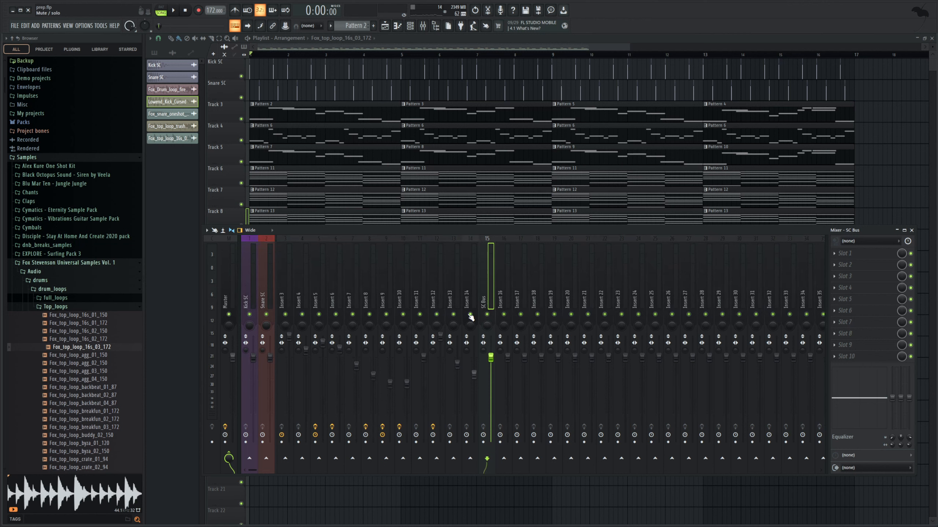
key(space)
key(space)
right_click(453, 314)
key(space)
key(space)
right_click(420, 314)
key(space)
key(space)
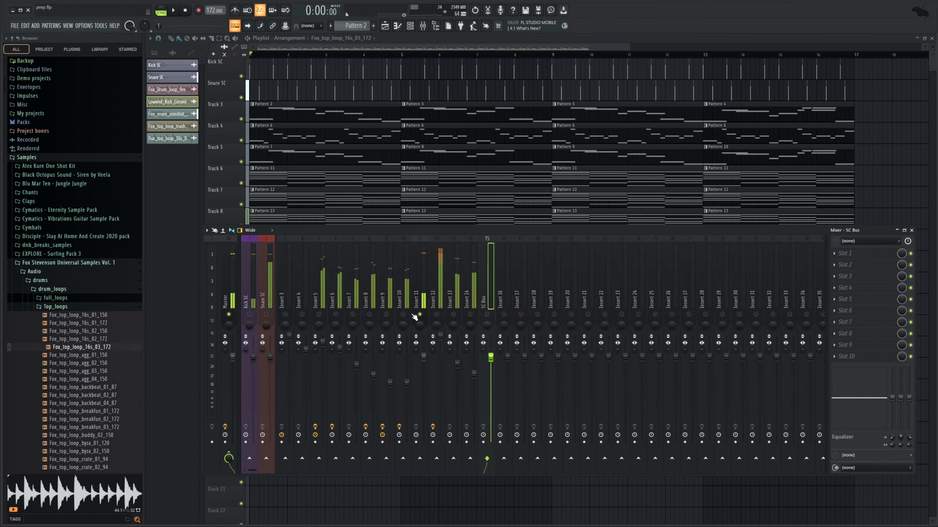
Step: Solo mixer Insert 10, play it briefly to identify it, and route it only to SC Bus
right_click(403, 315)
click(404, 300)
key(space)
key(space)
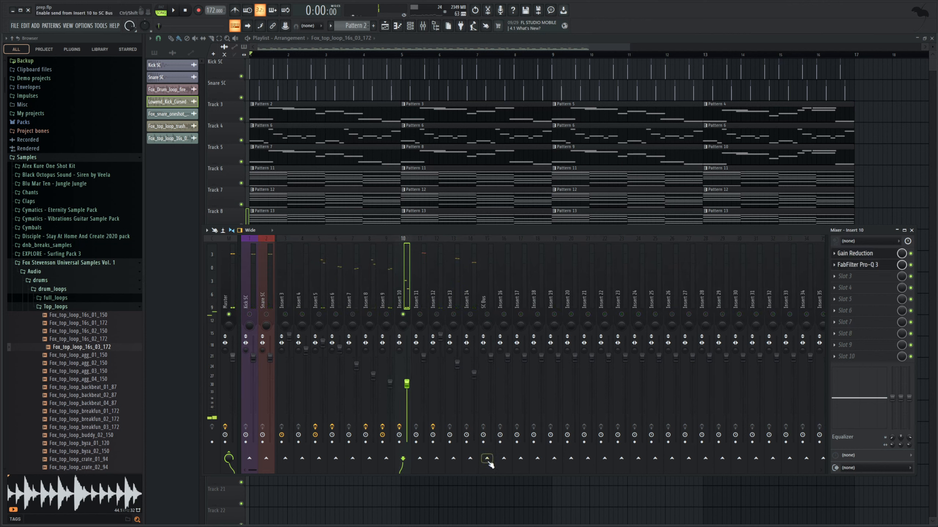
click(506, 470)
Step: Solo mixer Insert 9, play it briefly to identify it, and route it only to SC Bus
right_click(385, 314)
click(387, 300)
key(space)
key(space)
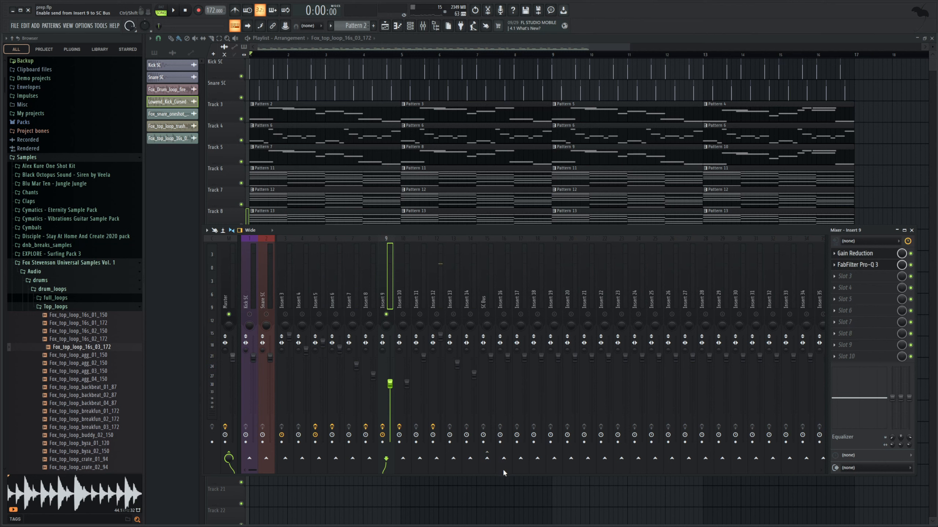
click(505, 470)
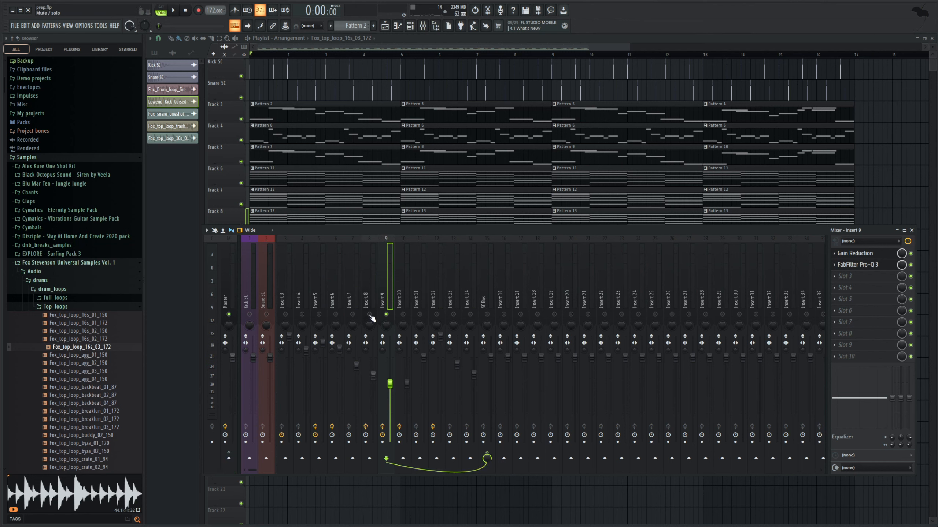
Step: Solo mixer Insert 8, play it briefly to identify it, and route it only to SC Bus
right_click(370, 315)
click(375, 299)
key(space)
key(space)
right_click(486, 459)
click(497, 463)
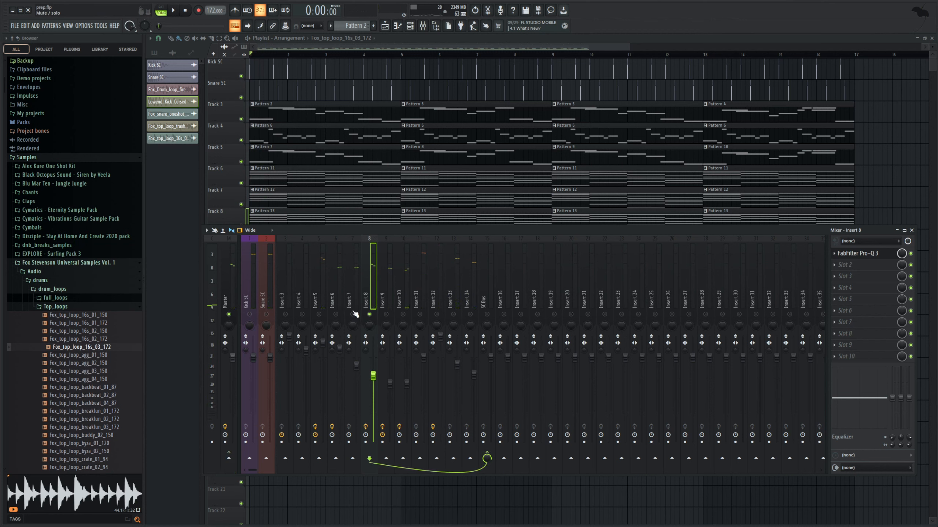
Step: Solo mixer Insert 7, route it only to SC Bus, and play it briefly
right_click(353, 313)
click(507, 471)
key(space)
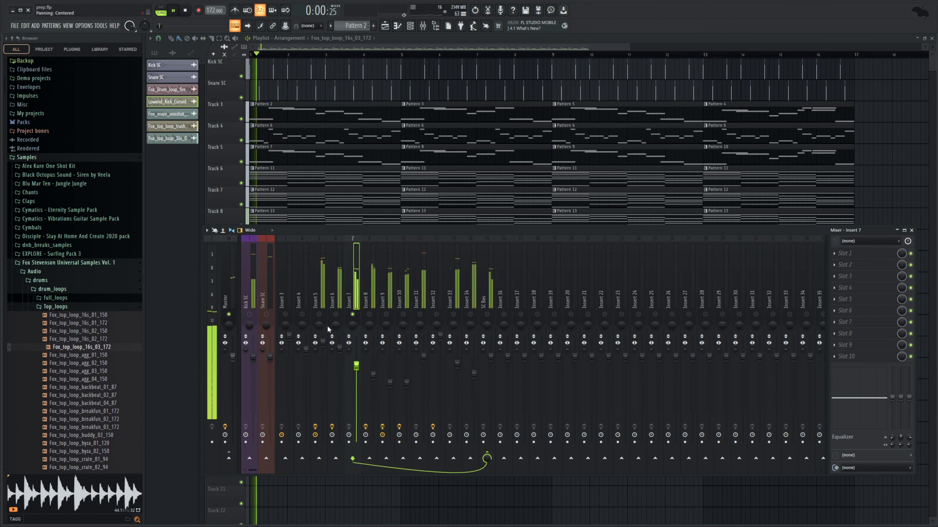
key(space)
Step: Solo mixer Insert 6, play it briefly to identify it, and route it only to SC Bus
right_click(336, 314)
key(space)
key(space)
right_click(488, 459)
click(502, 471)
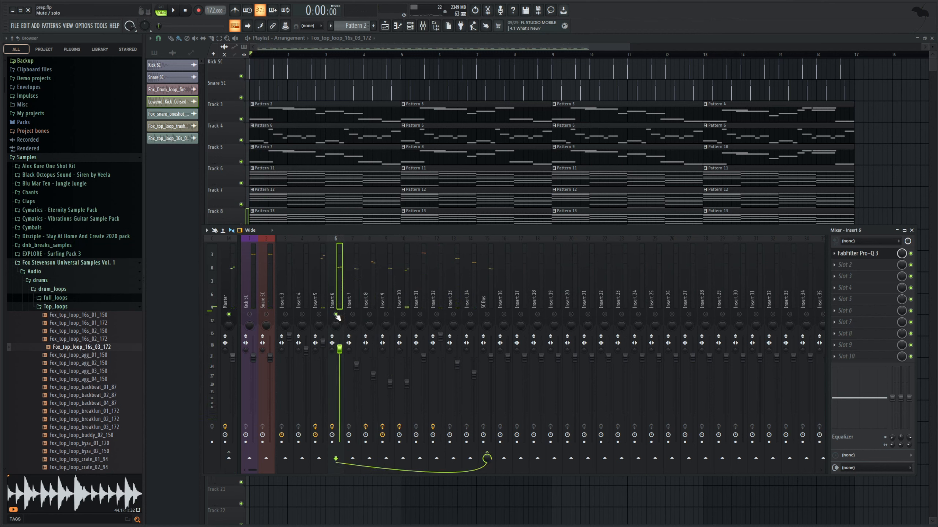
Step: Solo and play mixer Insert 5, route it only to SC Bus, and bring all mixer tracks back out of solo
right_click(319, 315)
key(space)
key(space)
right_click(486, 459)
click(503, 469)
right_click(302, 315)
right_click(301, 314)
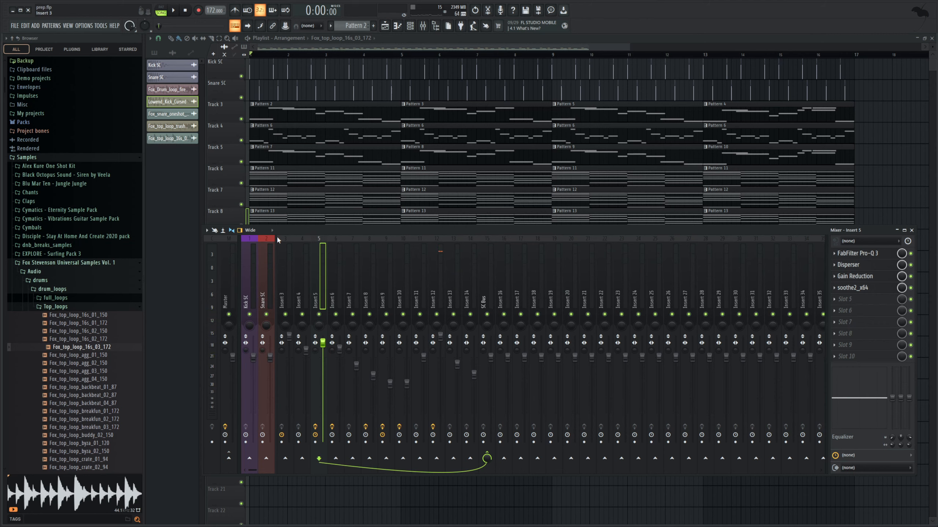
Step: Create a sidechain send from the Kick SC mixer track to SC Bus
drag(628, 45, 249, 73)
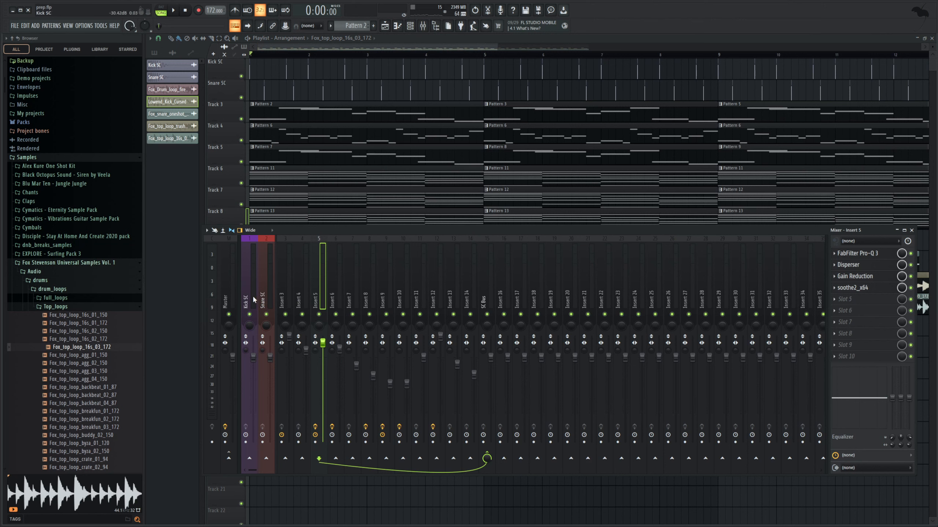
click(252, 295)
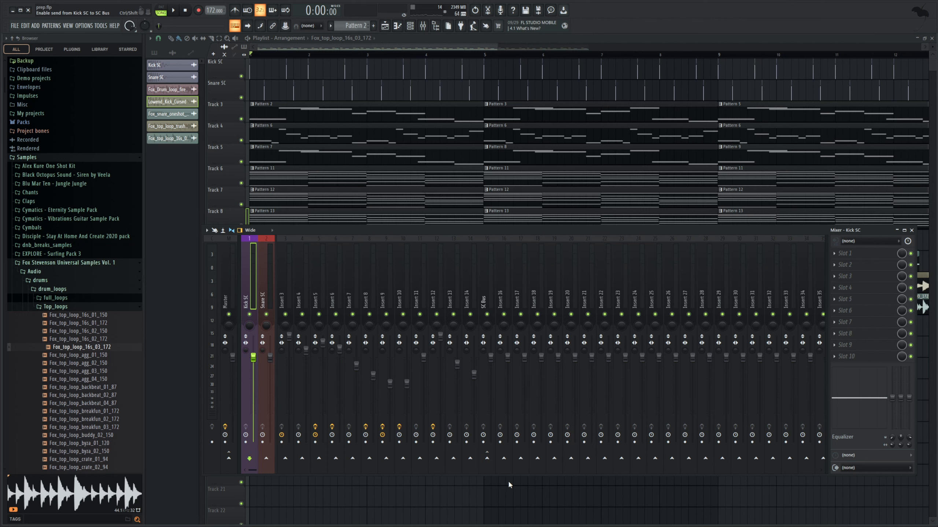
click(486, 458)
Step: Load FabFilter Pro-MB on SC Bus and open its wrapper's processing connections for the Stereo Side Chain input
click(490, 297)
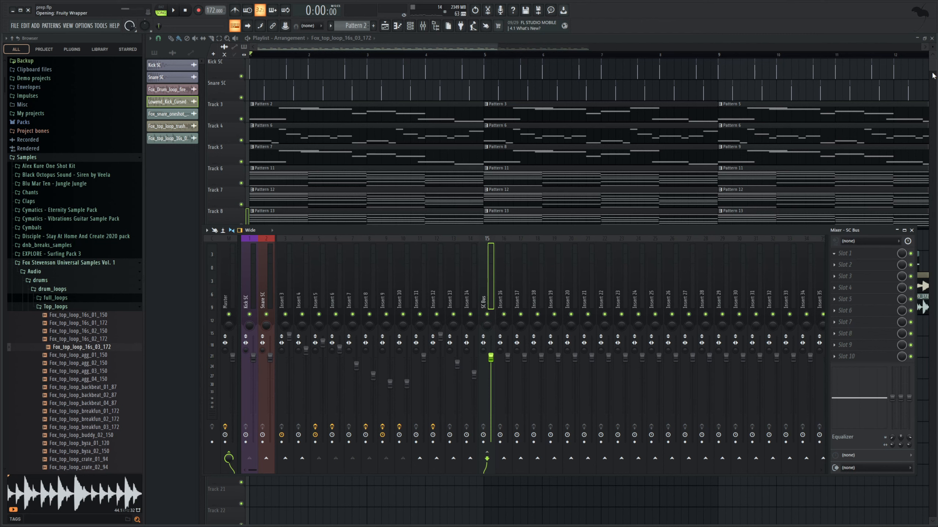
drag(310, 55, 498, 168)
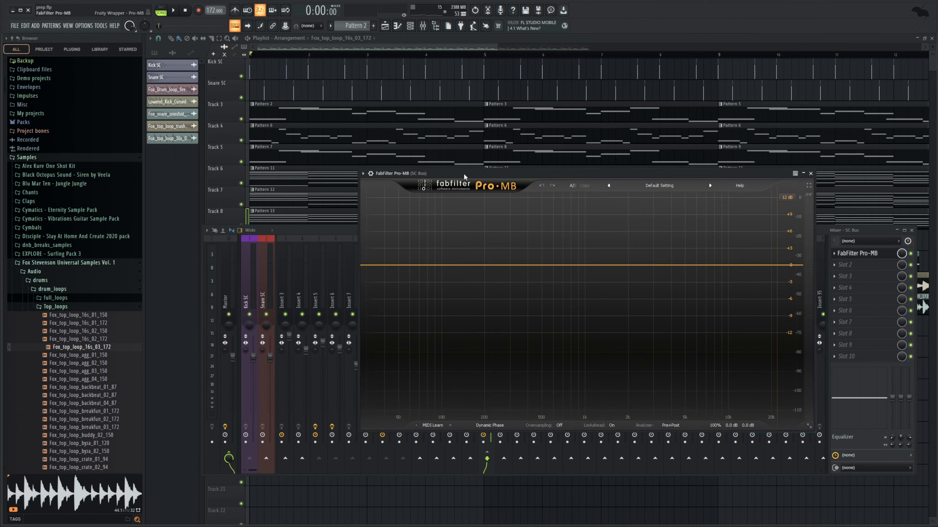
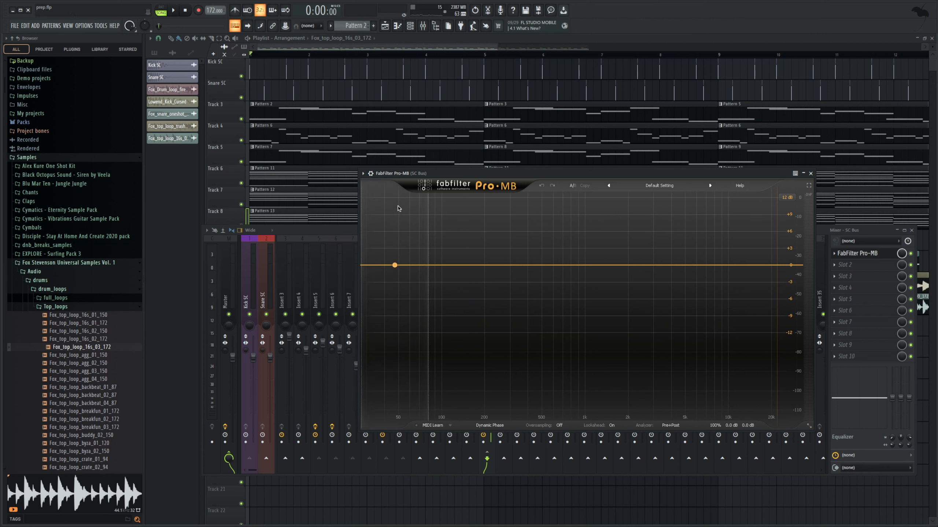
click(371, 173)
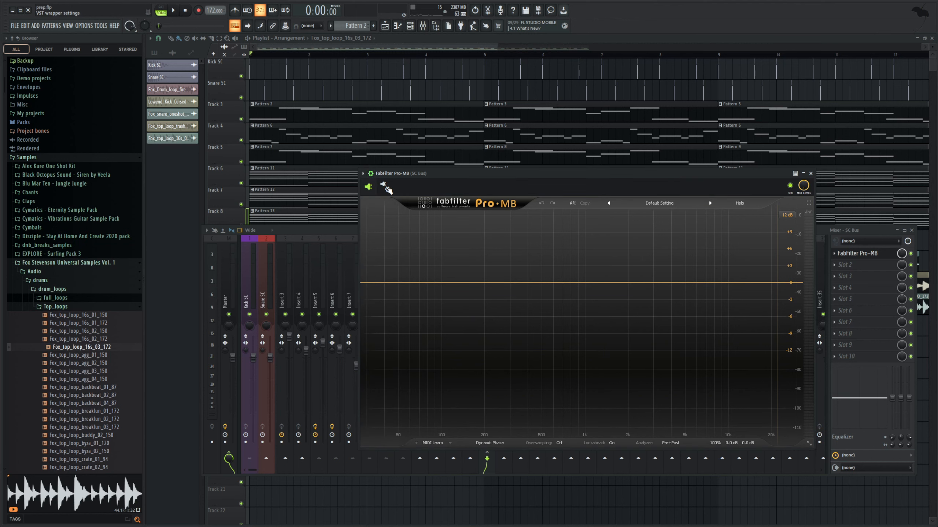
click(385, 187)
click(394, 203)
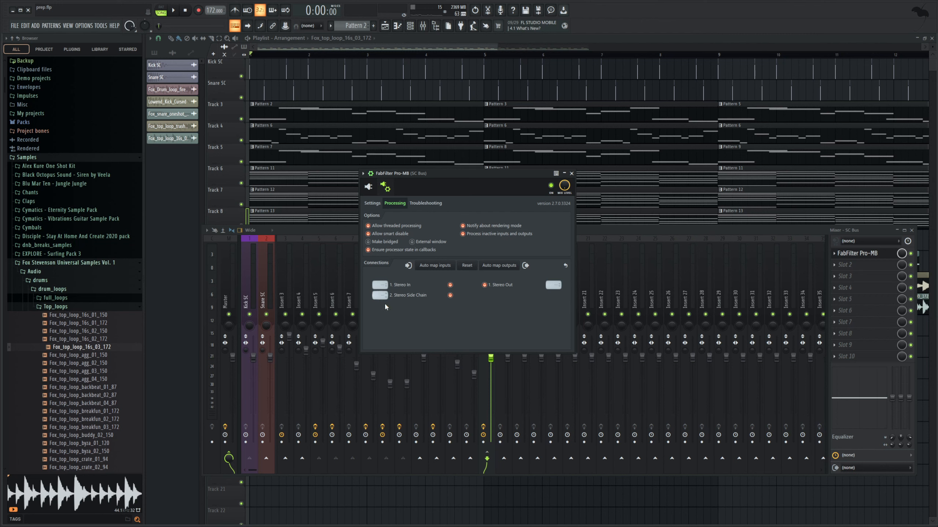
click(368, 187)
Step: Add a soloed low band up to about 154 Hz in Pro-MB, with side chain filtering set to Free and an external source
click(384, 237)
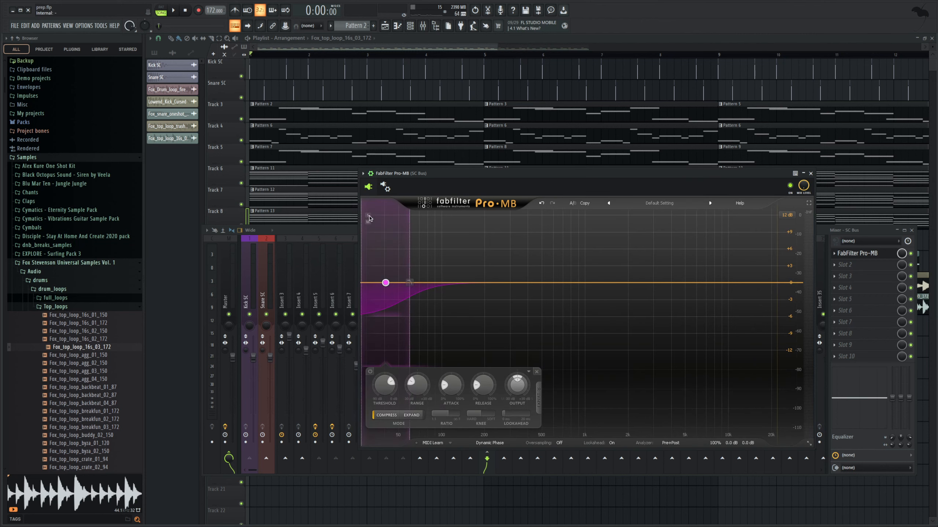
drag(406, 244, 467, 257)
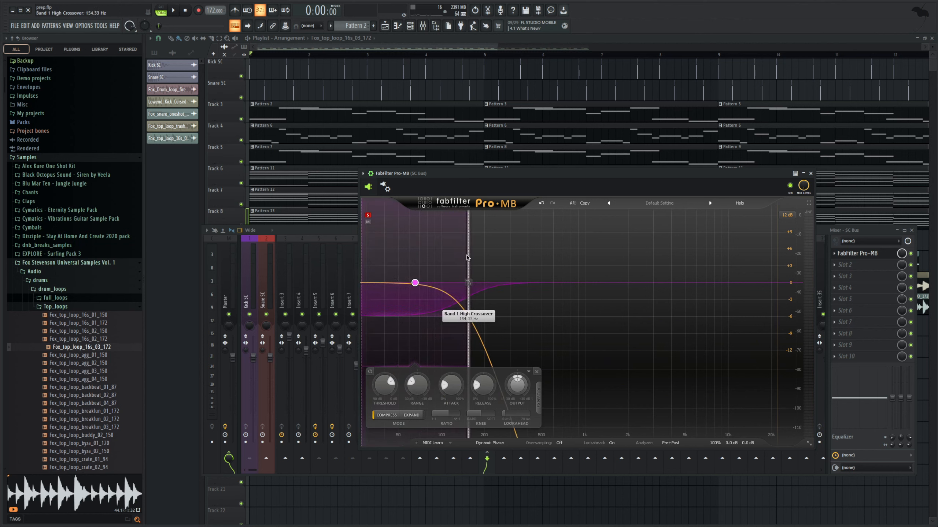
click(538, 395)
click(566, 377)
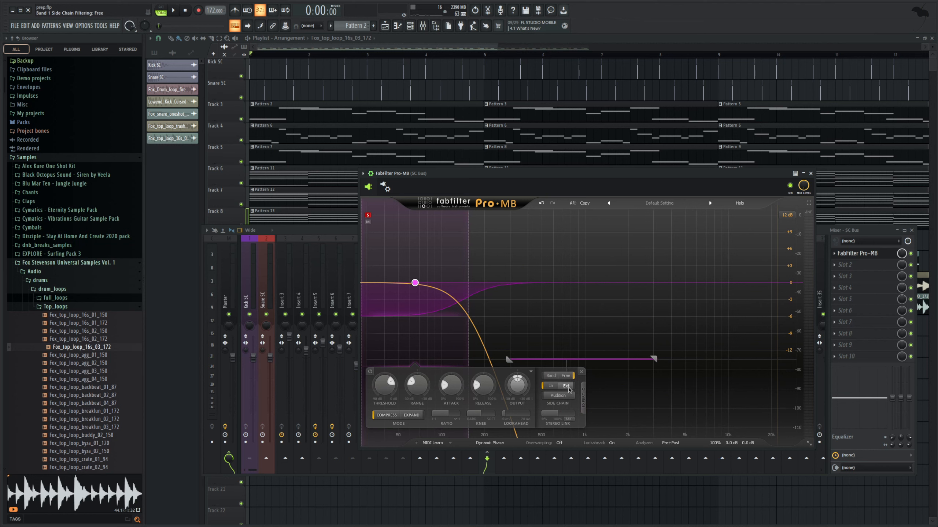
Step: Set band 1's attack to 0% and lower its range and threshold to their minimum while the track plays
drag(450, 385, 449, 398)
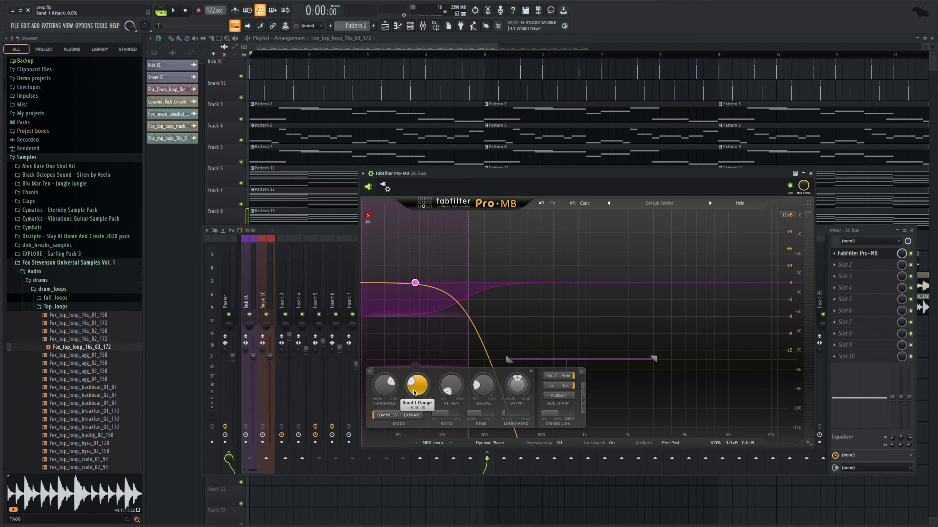
mouse_move(419, 388)
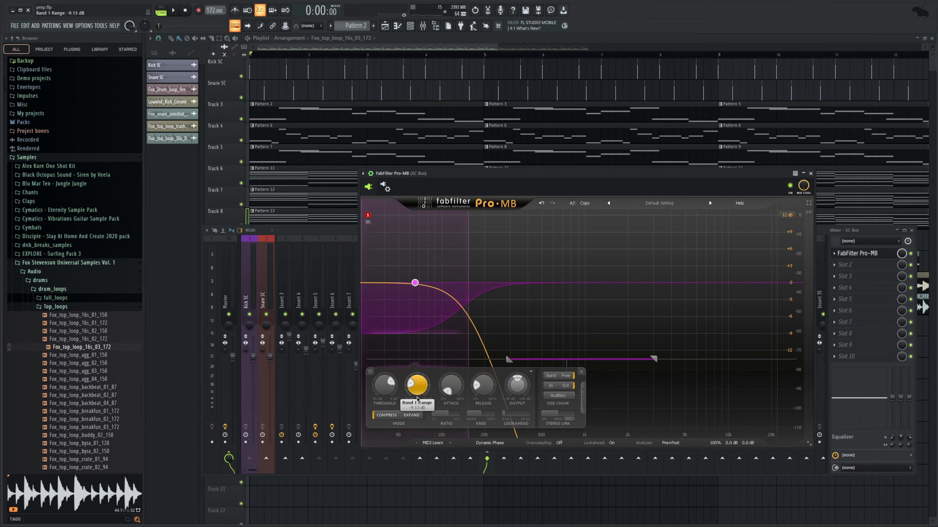
key(space)
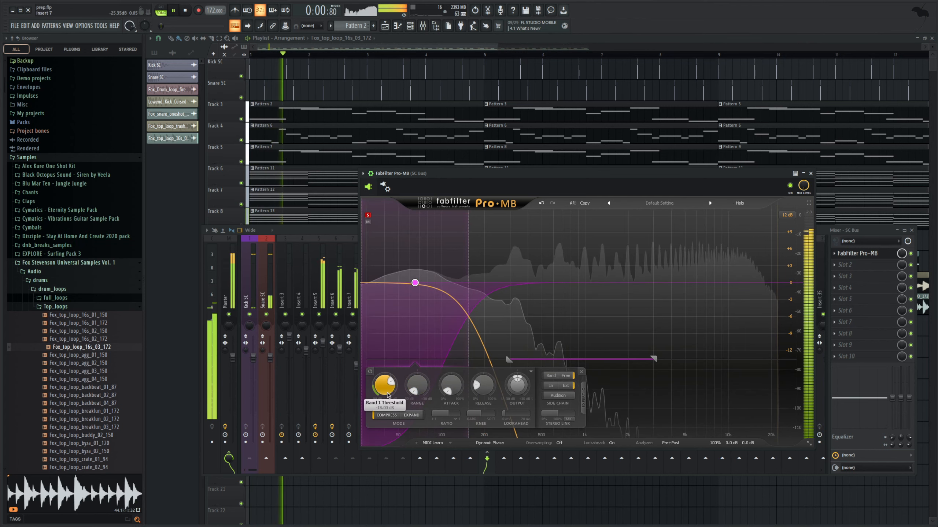
drag(385, 385, 385, 430)
Step: Play back the kick sidechaining on SC Bus and mute mixer Inserts 12, 13 and 14
click(346, 230)
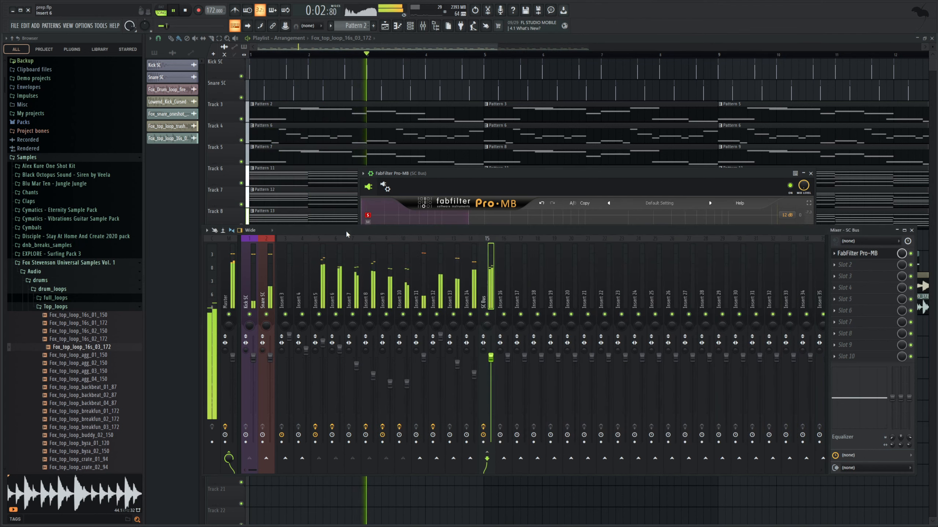
key(space)
key(space)
click(480, 173)
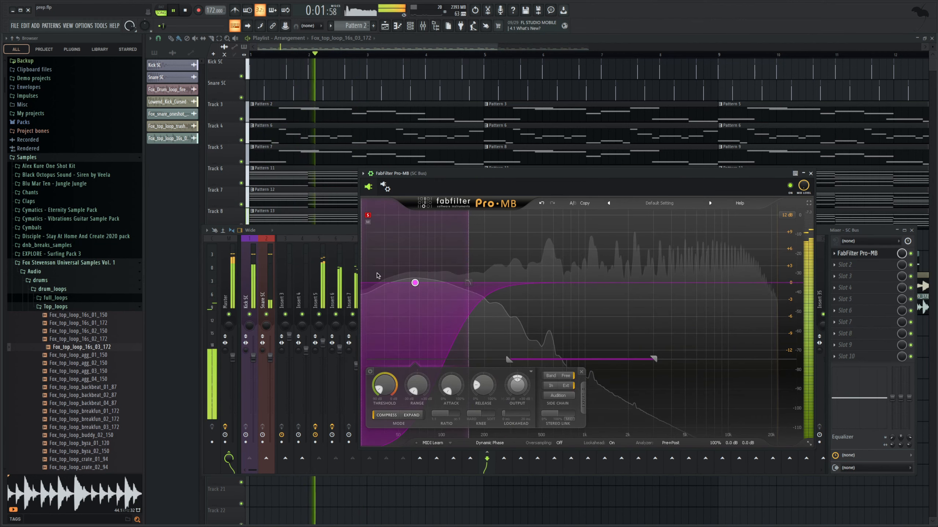
click(219, 295)
key(space)
click(205, 298)
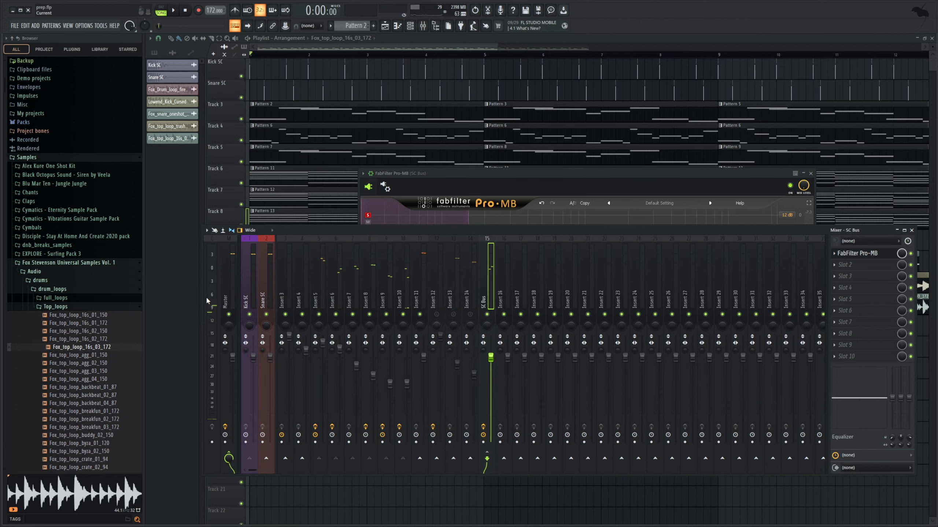
Step: Watch the ducking in Oszillos Mega Scope on the Master and set Pro-MB band 1's release to 16.8%
click(226, 295)
key(space)
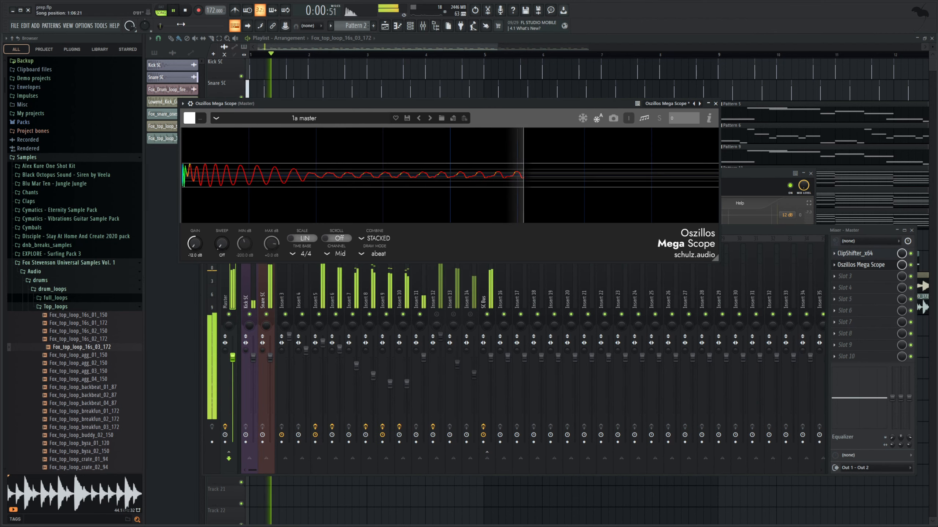
click(485, 308)
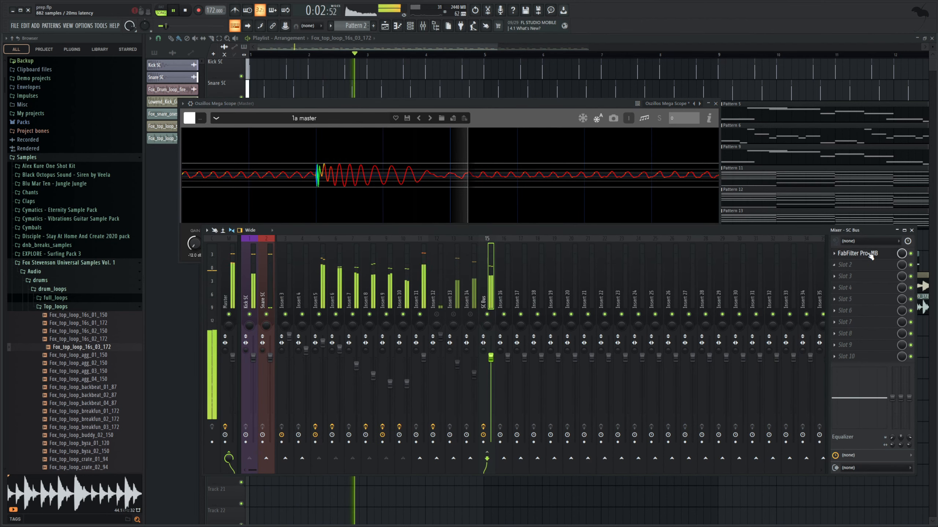
click(856, 254)
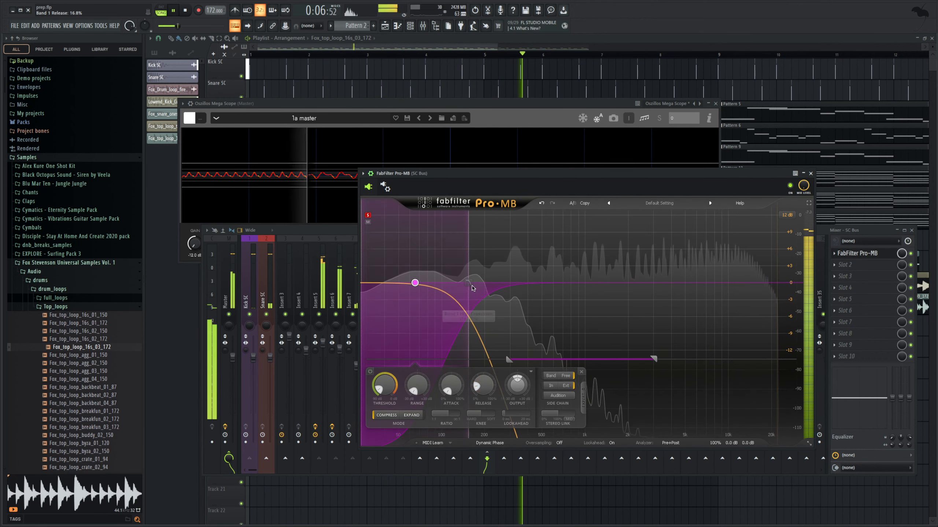
key(space)
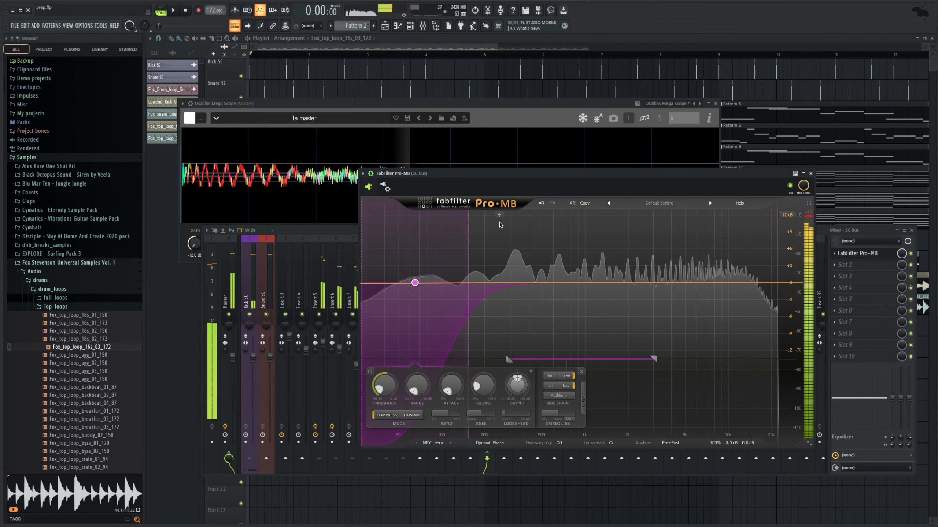
Step: Add and solo a second Pro-MB band covering everything above band 1, with side chain set to Free and Ext
key(space)
double_click(500, 224)
click(475, 216)
drag(532, 238, 809, 263)
click(725, 376)
click(725, 386)
Step: Set band 2's attack to 0% and release to 12.6%, and lower its range and threshold to their minimum
drag(613, 398, 608, 425)
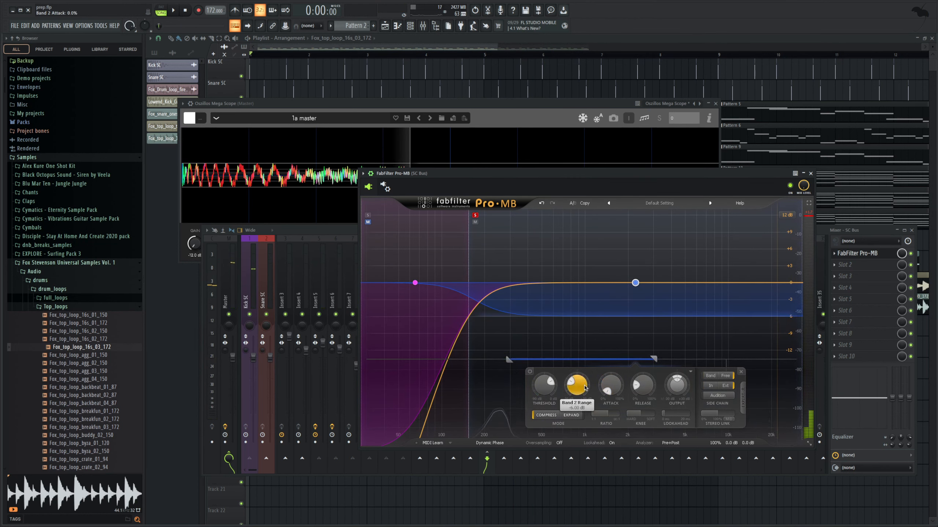
drag(577, 392, 572, 425)
drag(544, 392, 525, 465)
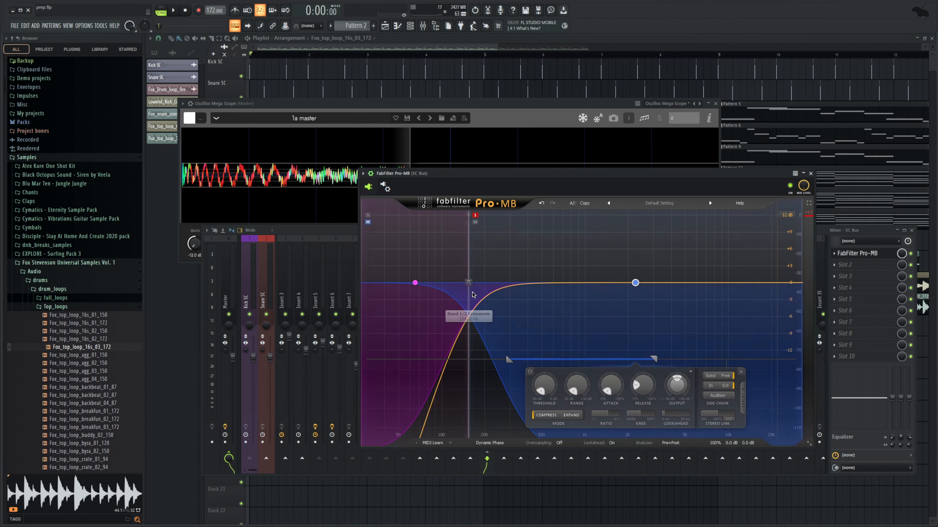
mouse_move(648, 388)
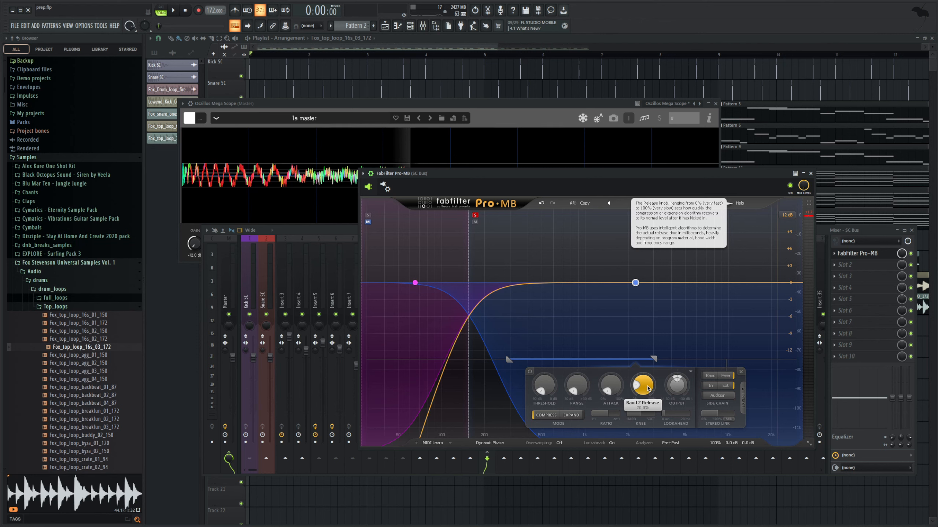
drag(648, 389, 638, 398)
Step: During playback, raise band 2's range, set its threshold to -44.78 dB, and set its release to 14.1%
key(space)
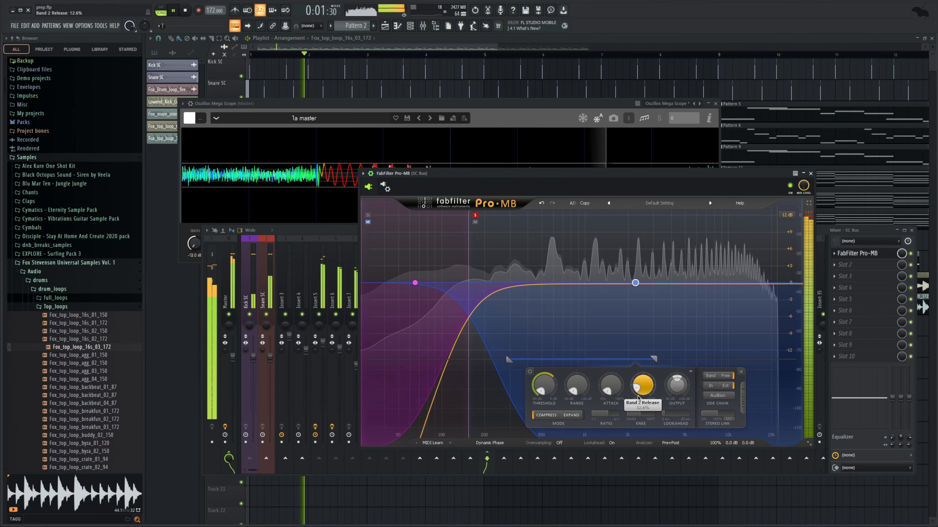
drag(576, 390, 556, 358)
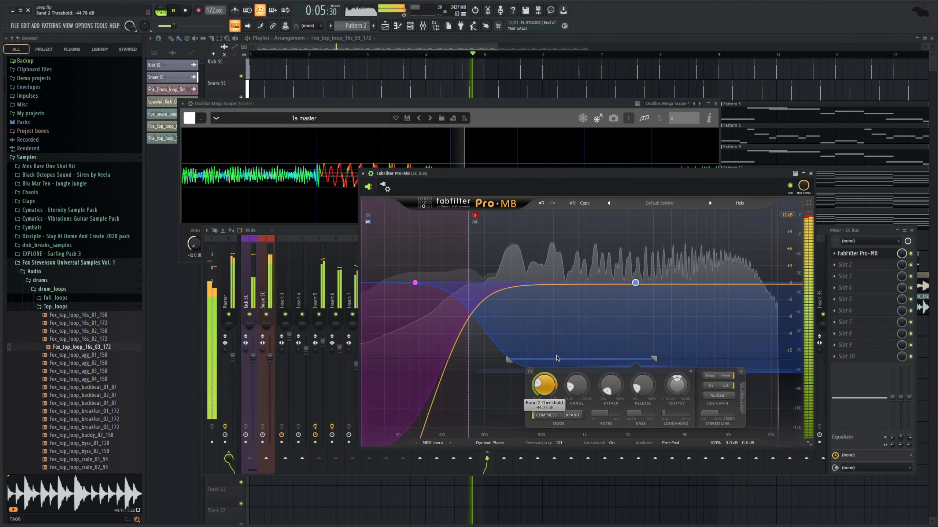
drag(641, 388, 641, 385)
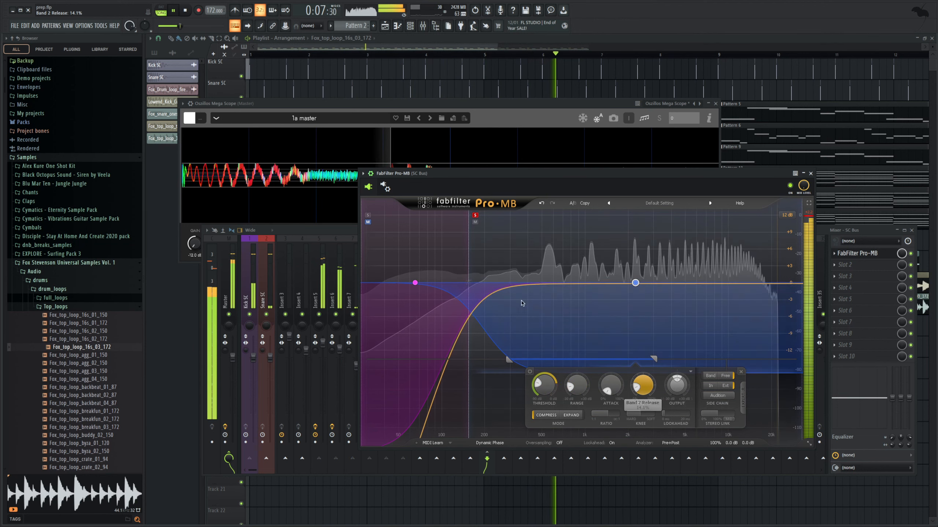
Step: Unmute mixer Inserts 12, 13 and 14 and play the full mix from the start
key(space)
click(320, 316)
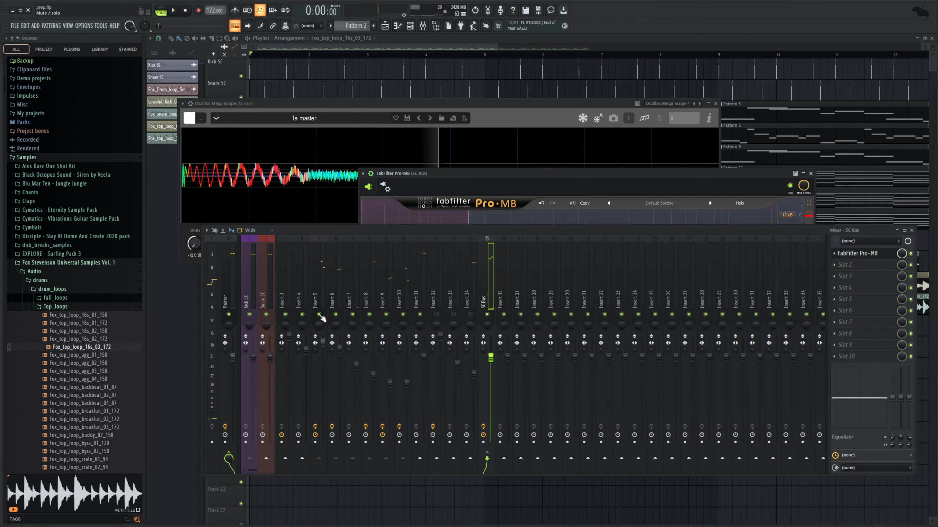
key(space)
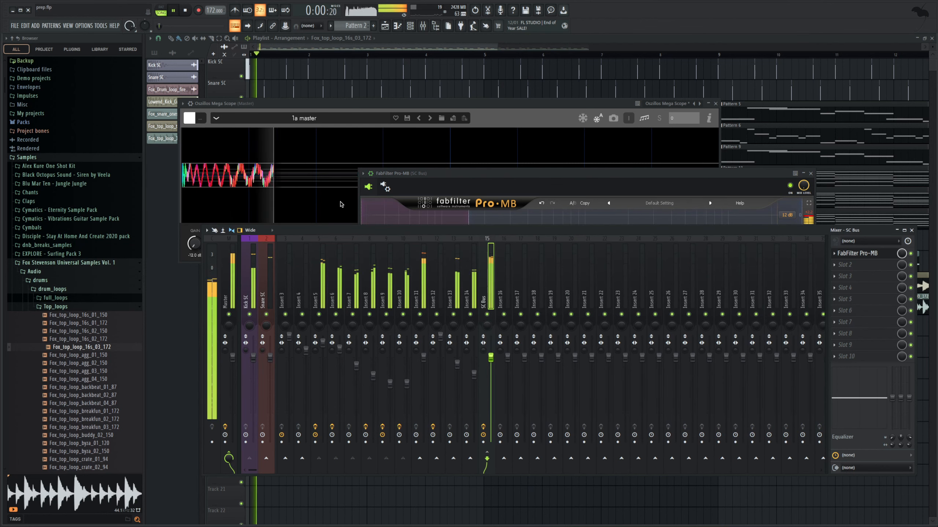
Step: Save the project, play the arrangement leading into bar 17, and place the playhead at bar 17
click(446, 123)
key(ctrl+s)
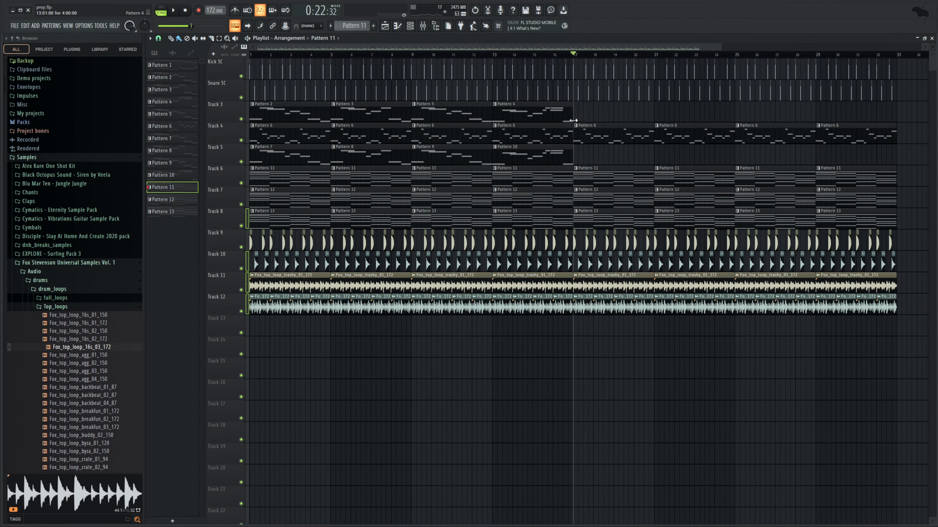
drag(573, 55, 558, 55)
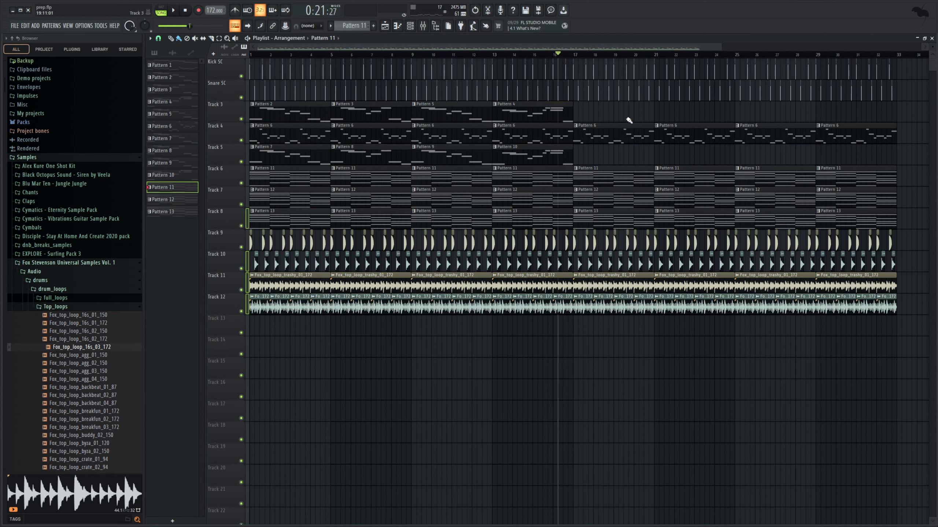
key(space)
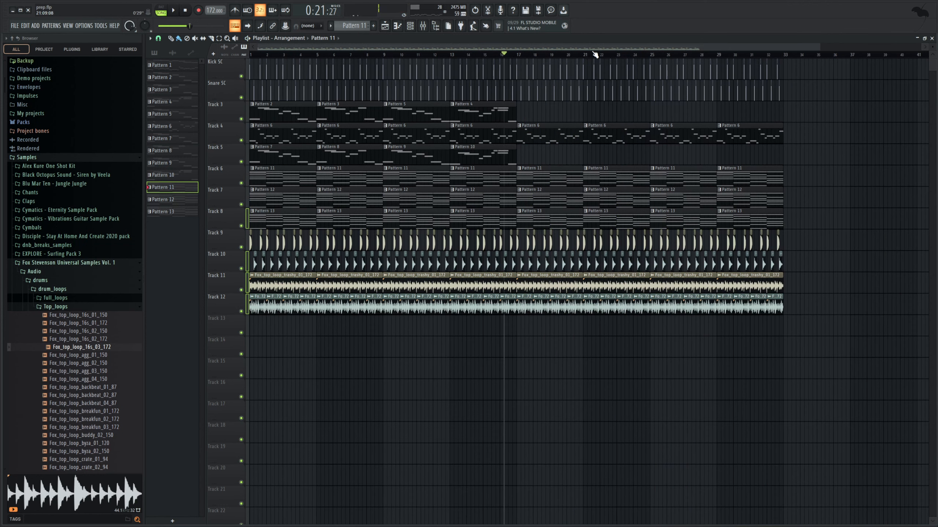
drag(587, 55, 517, 63)
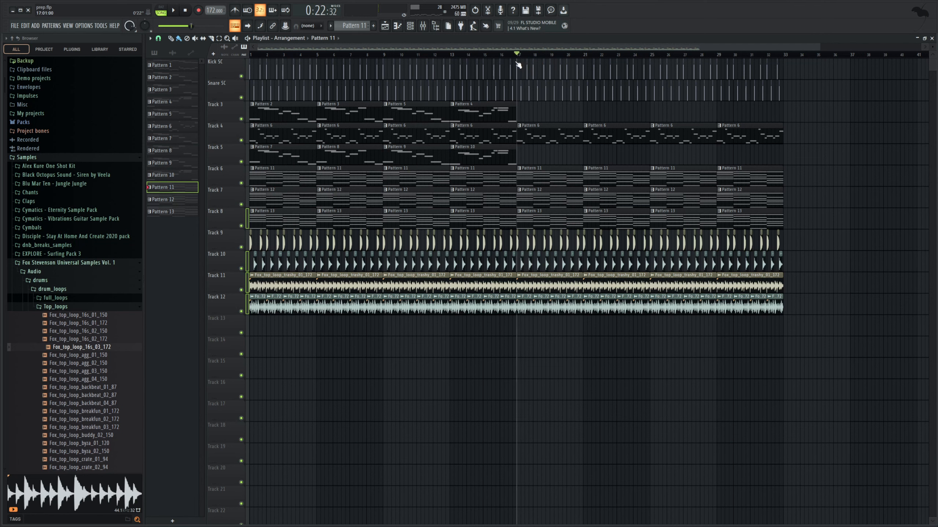
Step: Copy the Serum #5 notes of Pattern 7, create a new empty pattern, and add another Serum channel
click(415, 28)
scroll(348, 26, up, 4)
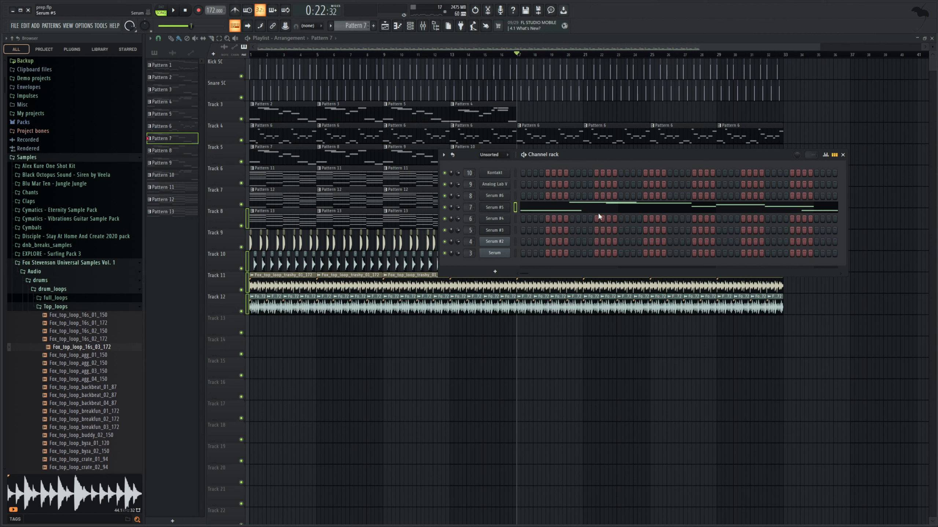
scroll(361, 28, down, 7)
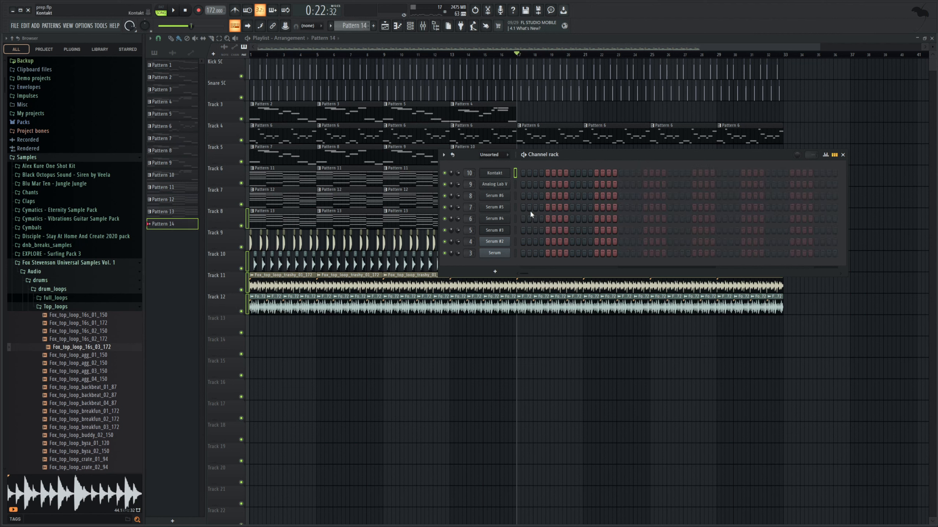
click(603, 310)
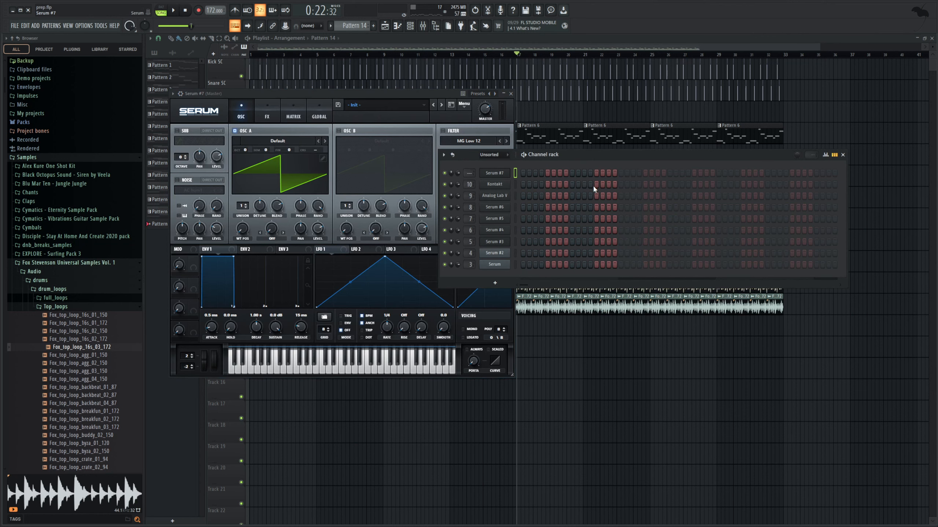
Step: Paste the Pattern 7 notes into the new Serum, with OSC A on Basic Shapes and Env 1 at 381 ms decay and -66.4 dB sustain
click(276, 150)
scroll(321, 188, down, 1)
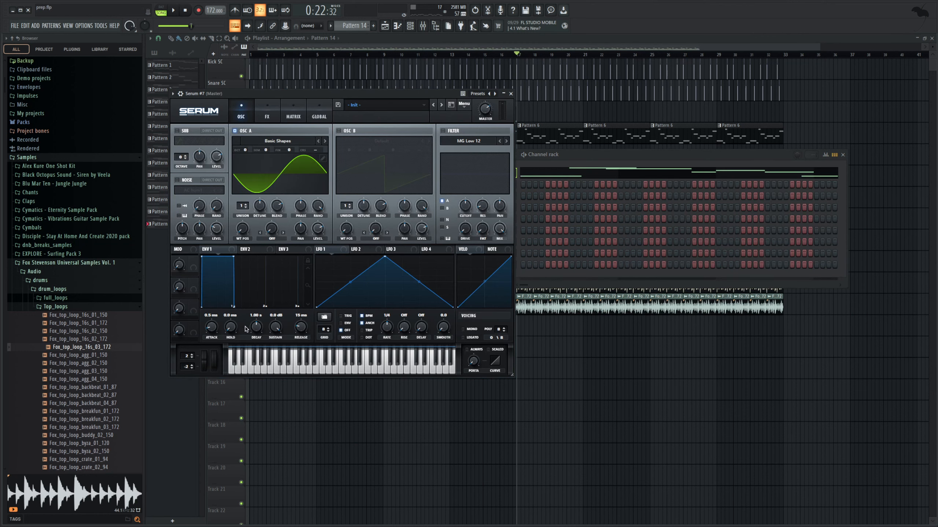
drag(255, 326, 253, 332)
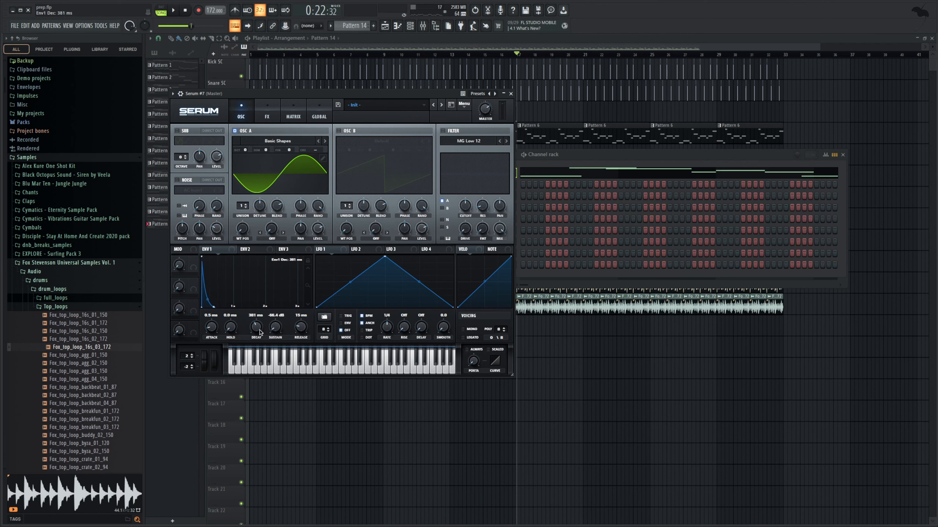
Step: Assign Serum #7 to mixer Insert 16 and route that insert only to the SC Bus
click(423, 26)
click(414, 28)
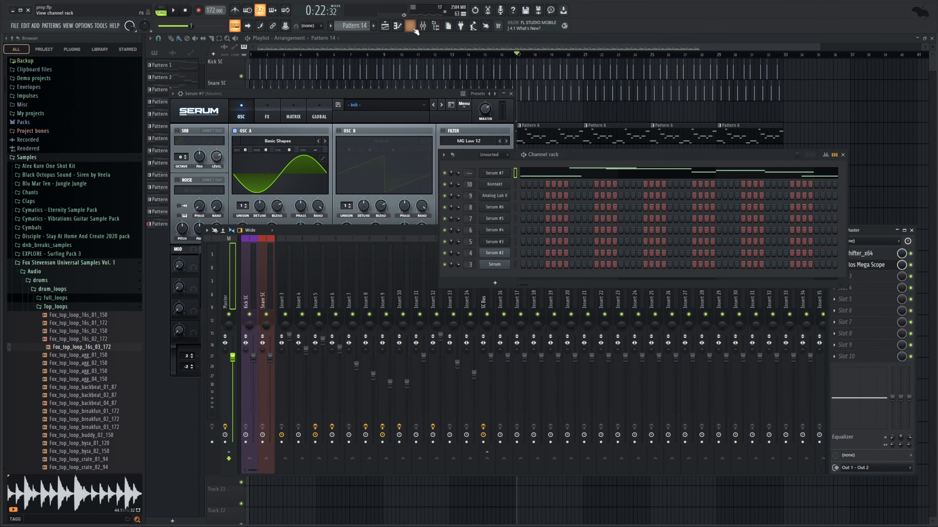
scroll(469, 173, up, 16)
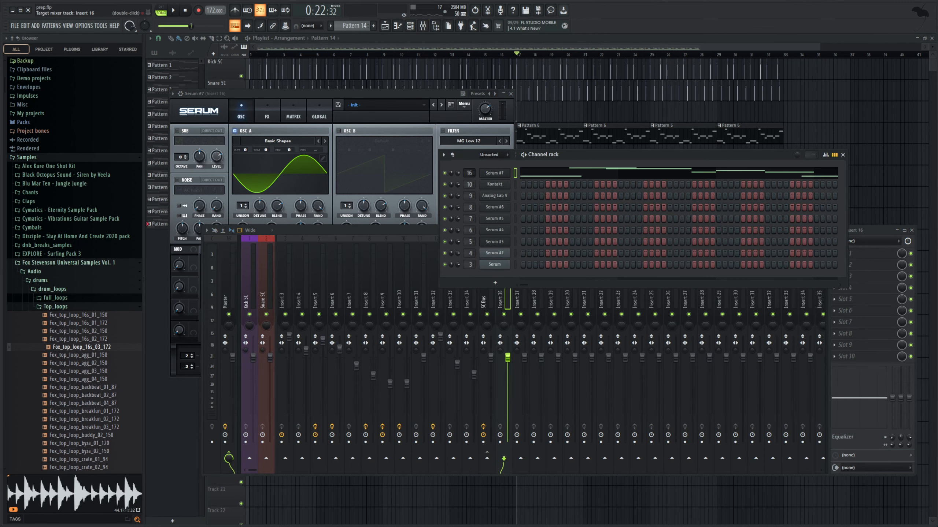
click(487, 459)
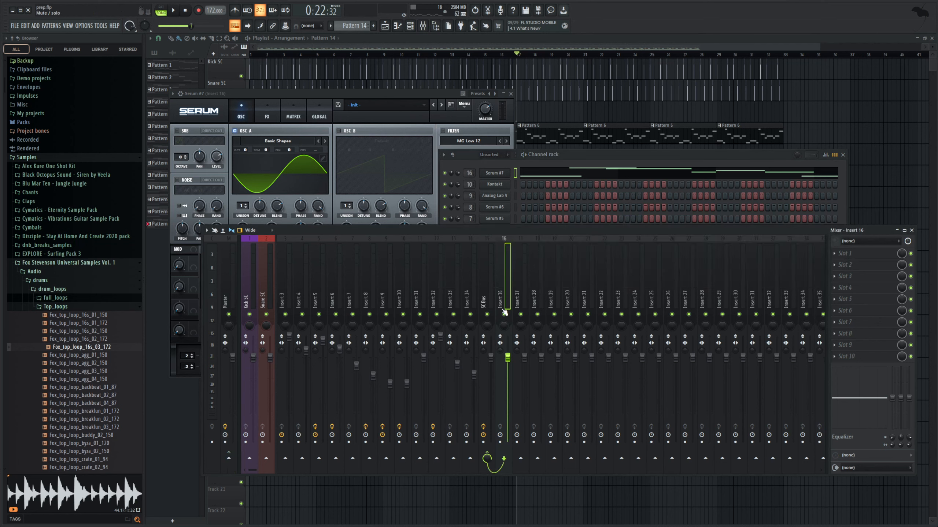
Step: Turn on Serum #7's OSC B with Basic Shapes, octave +1 and 6 unison voices, and enable a Hall reverb with 5.1 s decay
click(273, 99)
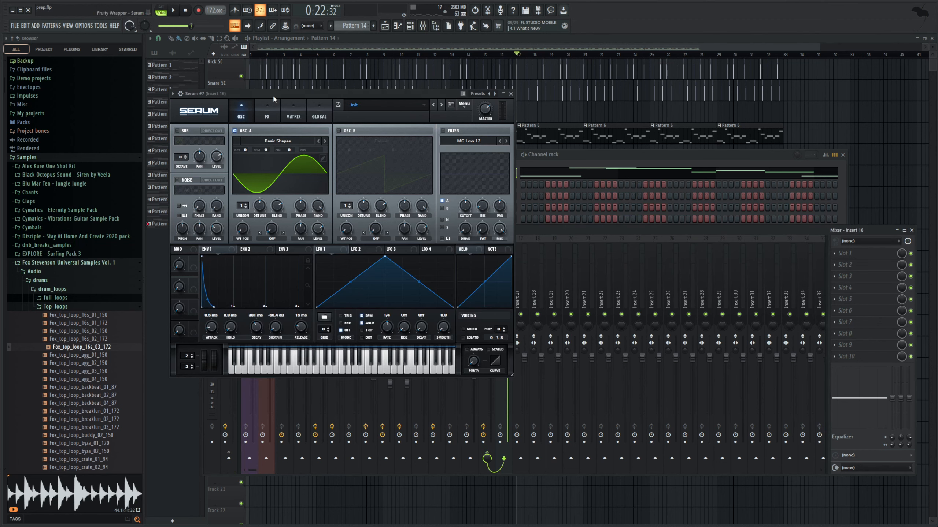
click(349, 131)
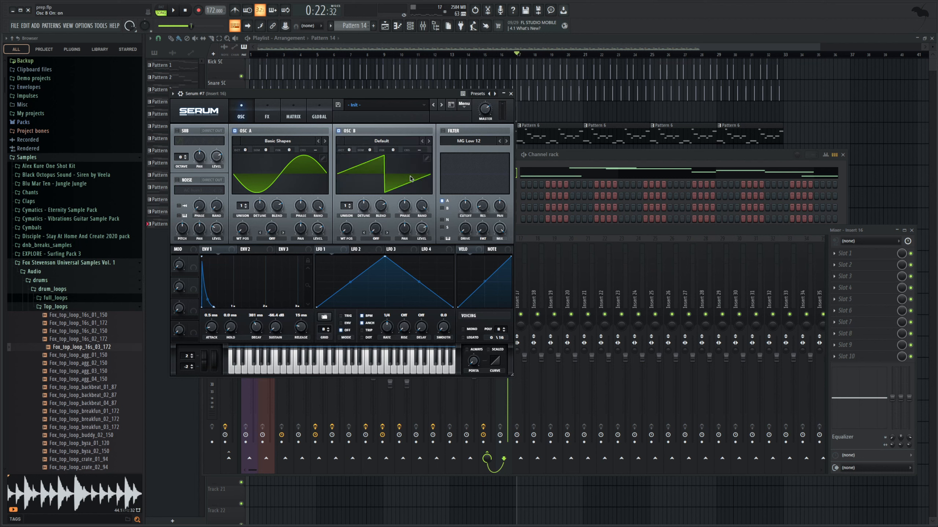
click(428, 141)
drag(349, 150, 355, 147)
drag(347, 205, 356, 185)
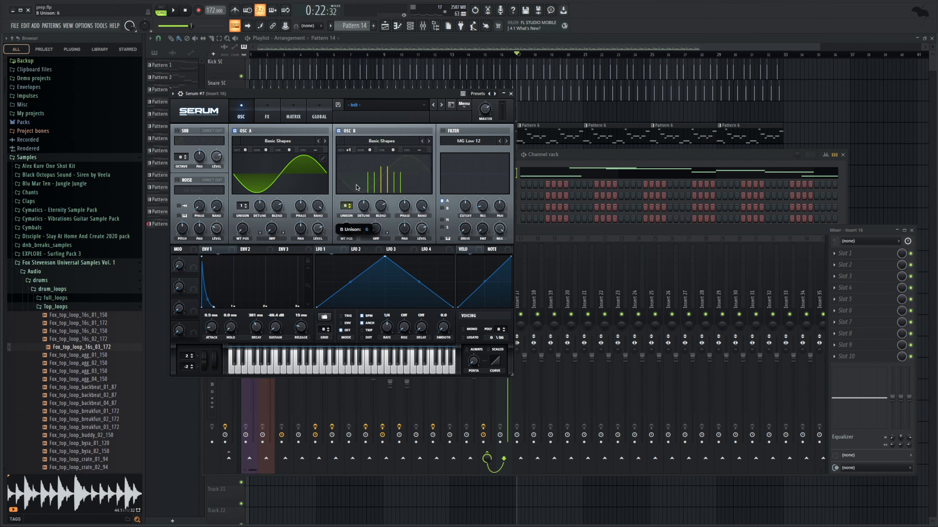
click(267, 117)
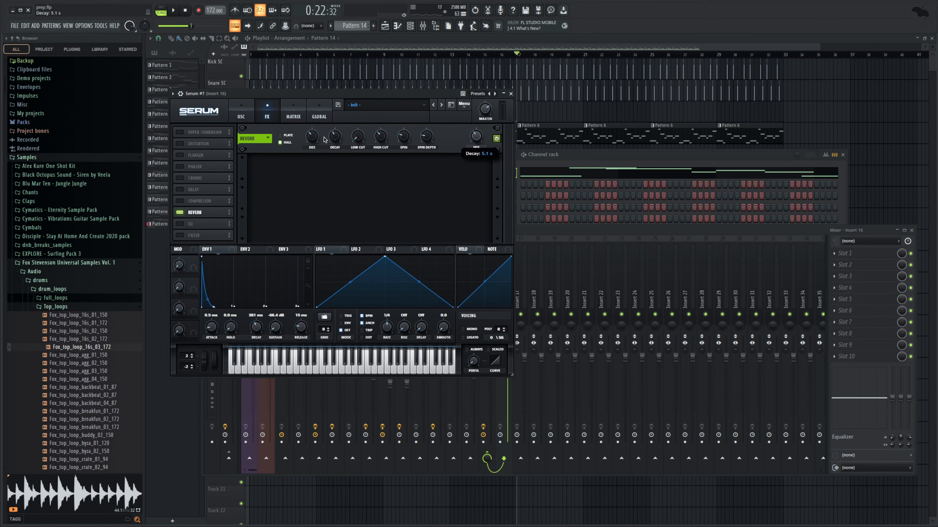
Step: Load Gain Reduction on Insert 16, adjust its Slay amount, and lower the insert's fader
click(836, 255)
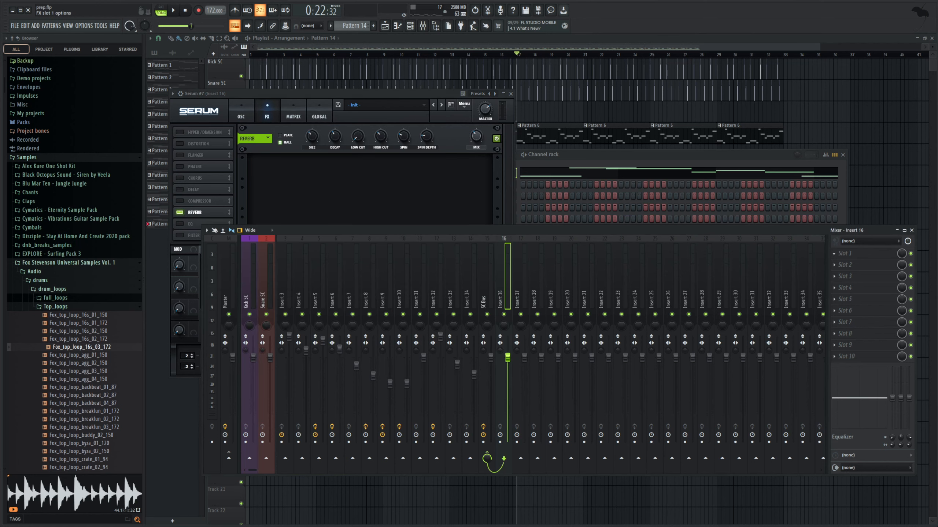
drag(190, 225, 193, 251)
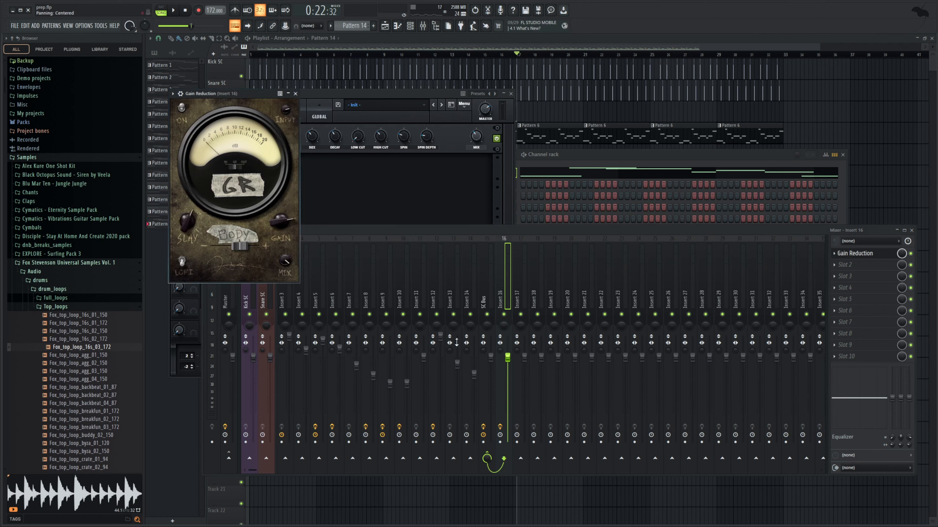
drag(509, 362, 509, 375)
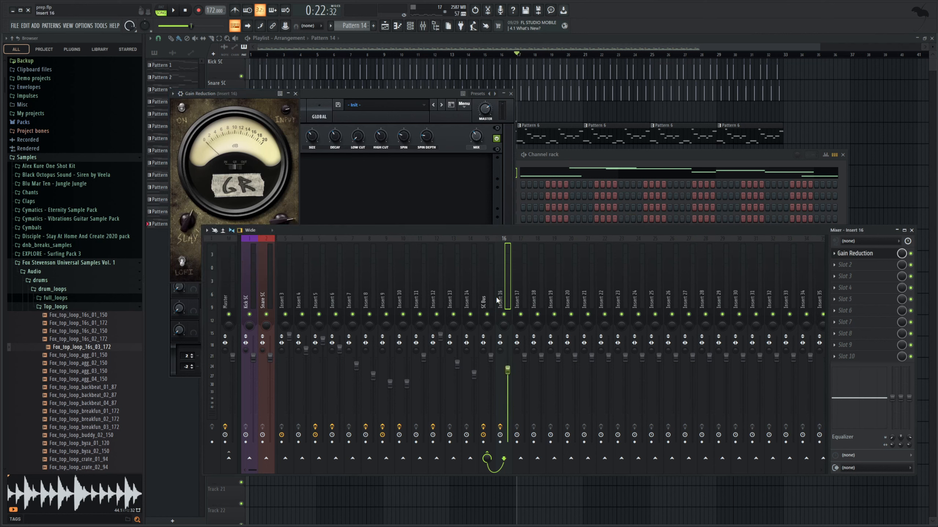
Step: Play the new pattern while raising Serum #7's octaves to +1 on OSC A and +2 on OSC B
click(527, 156)
click(323, 94)
key(space)
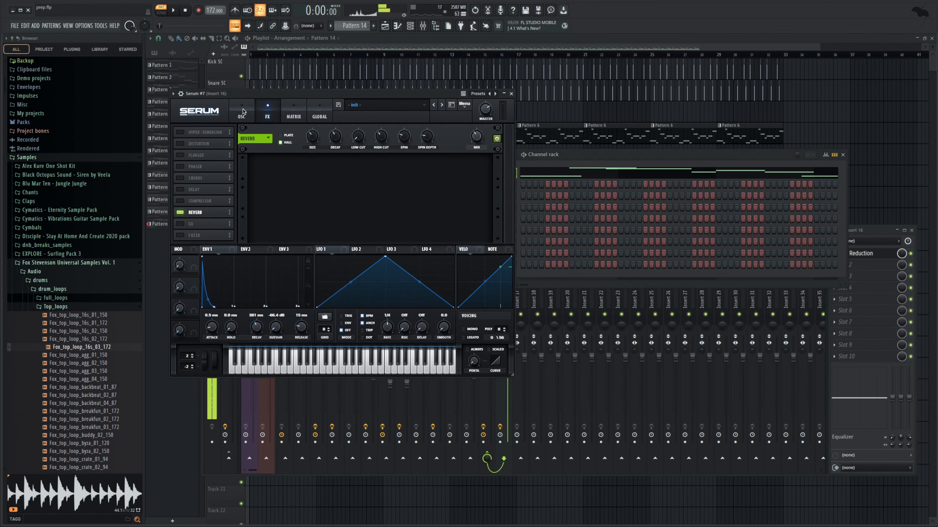
drag(346, 151, 353, 144)
key(space)
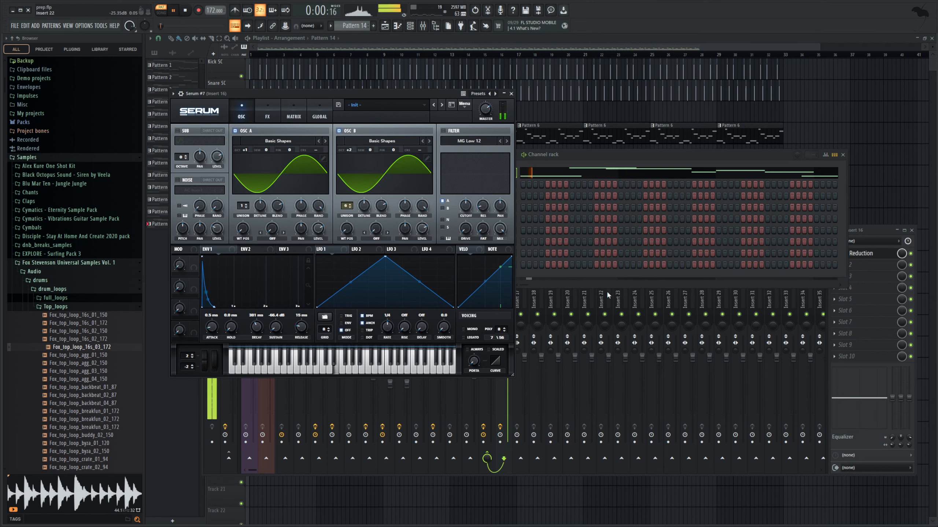
click(535, 303)
key(space)
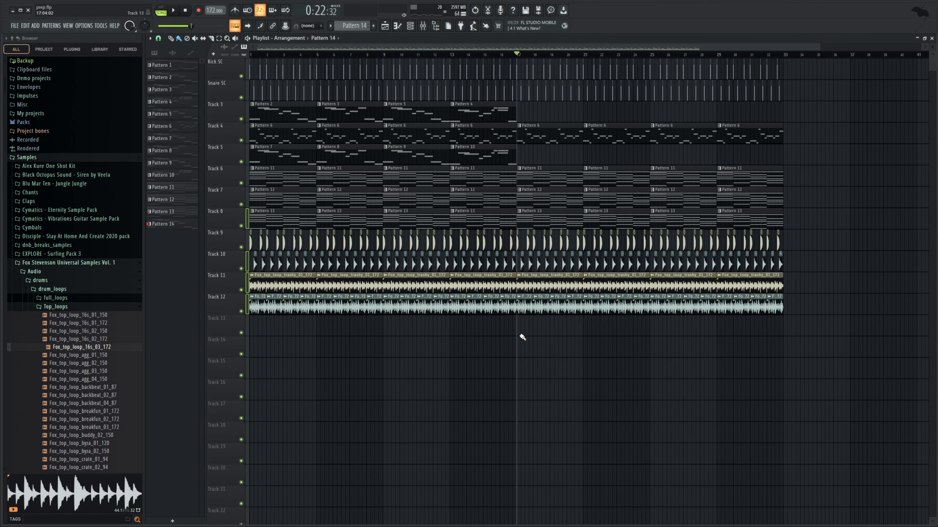
Step: Place Pattern 14 on Track 13 at bar 17 and lower Insert 16's fader further during playback
click(522, 338)
key(space)
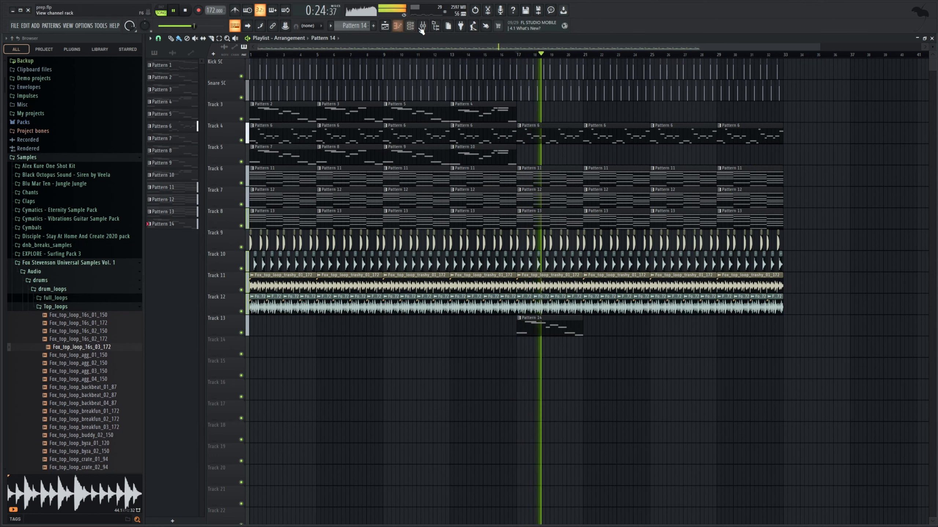
key(F9)
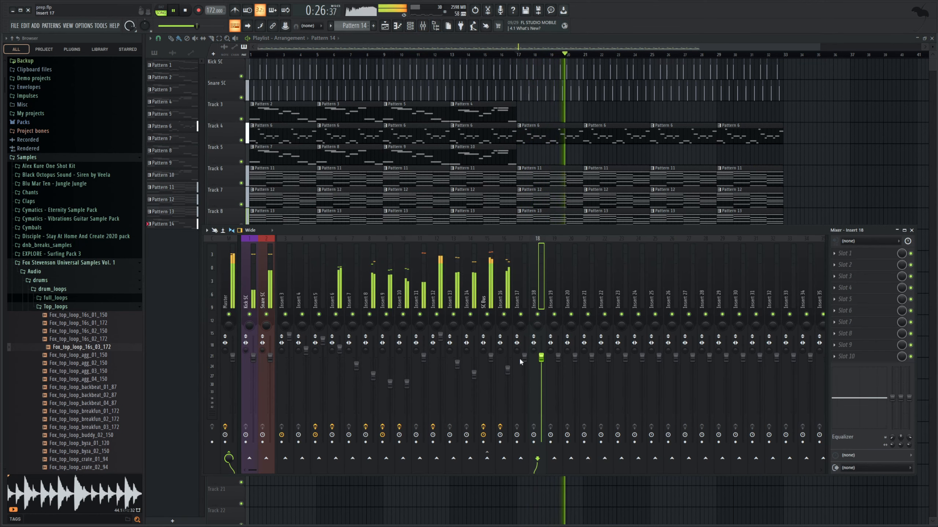
drag(508, 369, 508, 385)
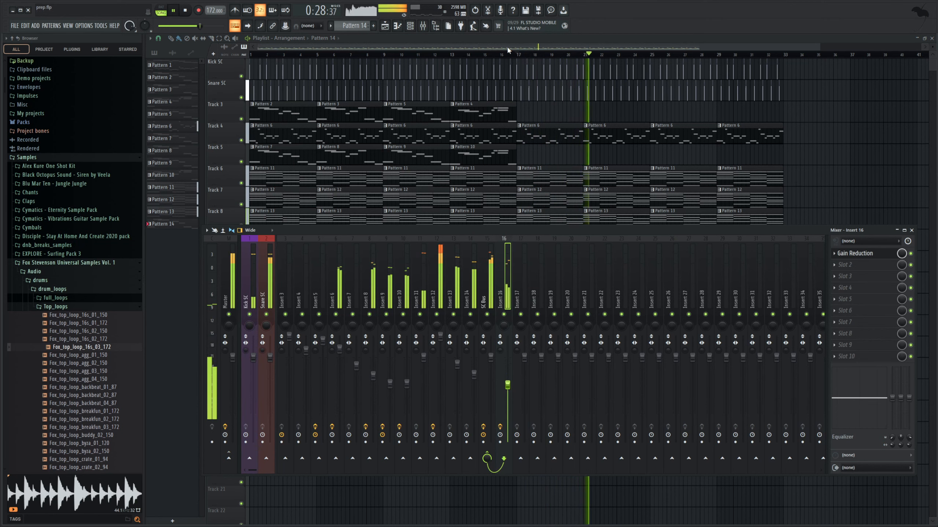
Step: Stop playback and repeat Pattern 14 on Track 13 at bars 21, 25 and 29
key(F9)
key(space)
click(586, 330)
click(654, 332)
click(722, 333)
Step: Select every clip in the playlist, move the whole arrangement to start at bar 33, and clear the selection
scroll(721, 332, down, 1)
key(ctrl+a)
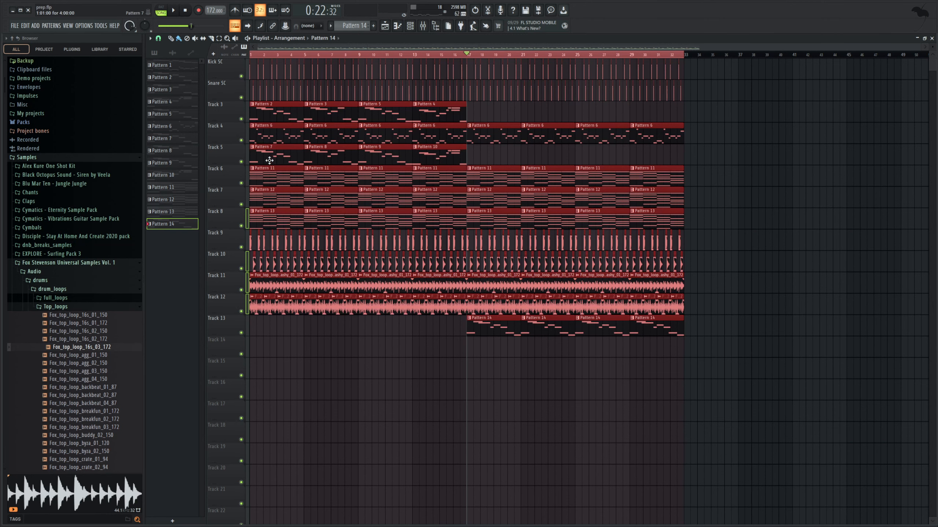
drag(268, 135, 703, 74)
key(ctrl+d)
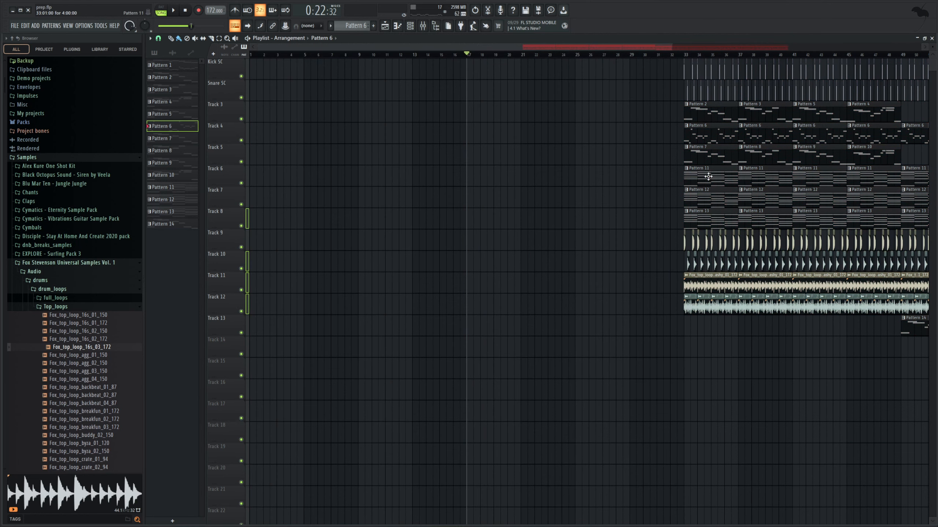
Step: Copy the Pattern 13 clip to bar 1, lower the velocities of all its Analog Lab V notes, and play it
drag(704, 217, 268, 217)
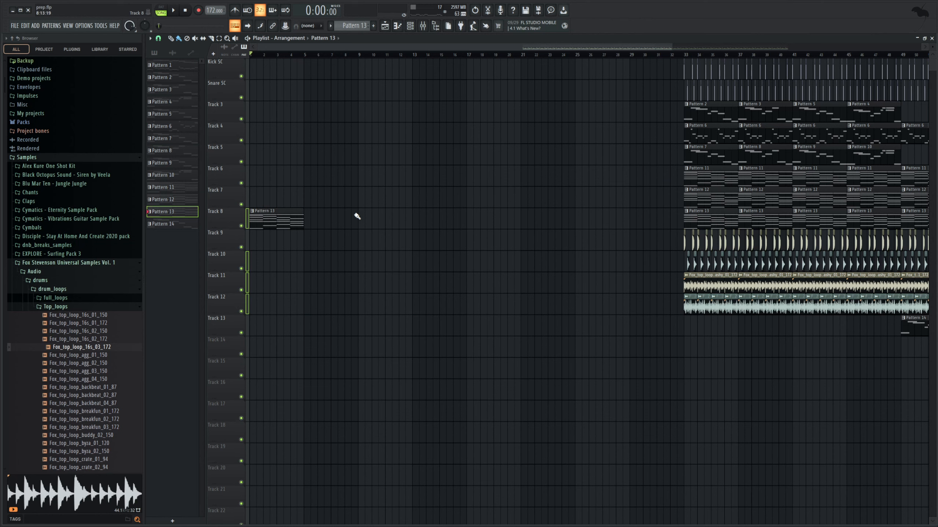
key(F7)
key(ctrl+a)
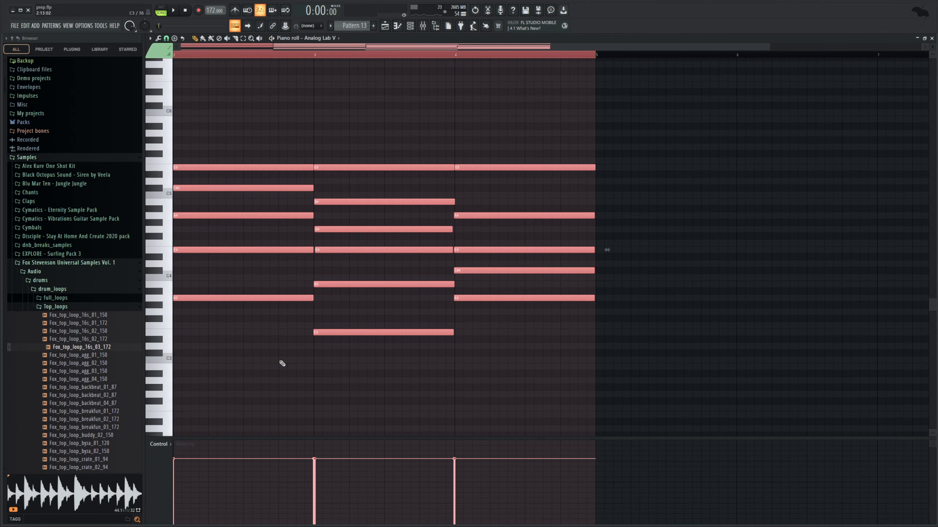
mouse_move(185, 505)
mouse_down()
mouse_move(500, 511)
mouse_move(297, 502)
mouse_move(545, 508)
mouse_move(200, 494)
mouse_move(471, 504)
mouse_move(752, 493)
mouse_up()
key(space)
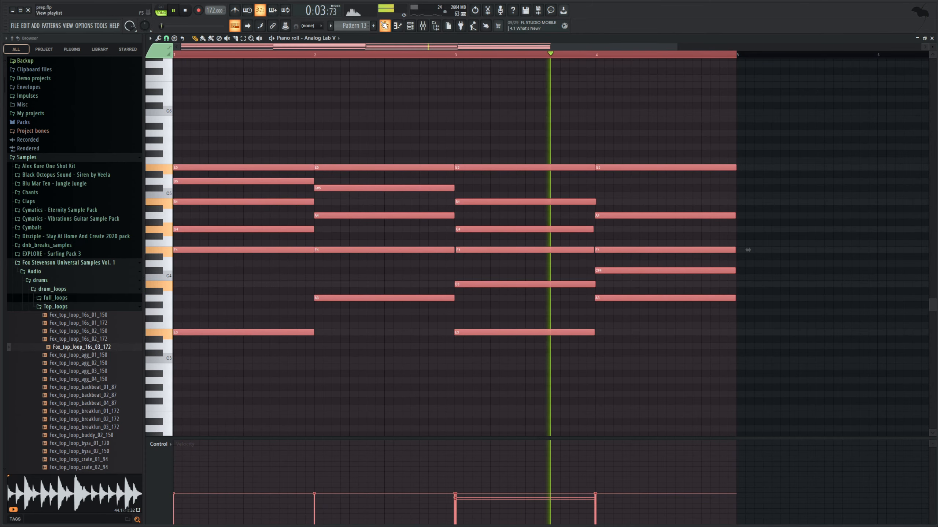
Step: Place the softer chord pattern twice in a row on Track 7, starting at bar 1
key(F5)
click(307, 202)
key(space)
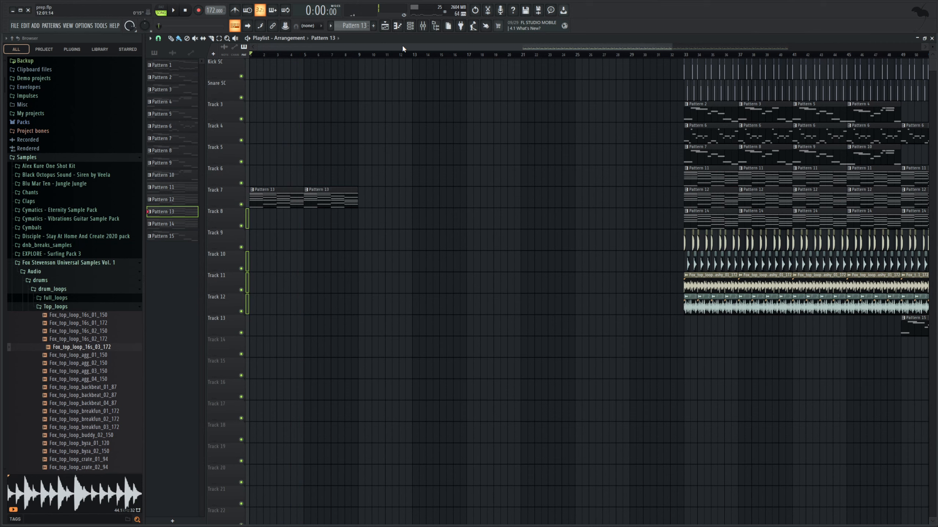
Step: Automate Gain Reduction's mix level on Track 14, keeping it at minimum until bar 33 and raised from there
key(F9)
key(F9)
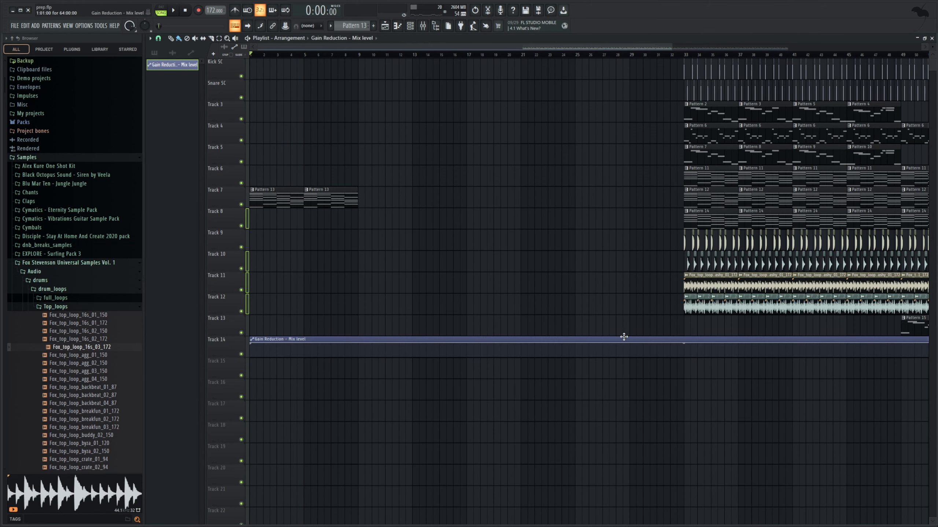
drag(683, 356, 682, 337)
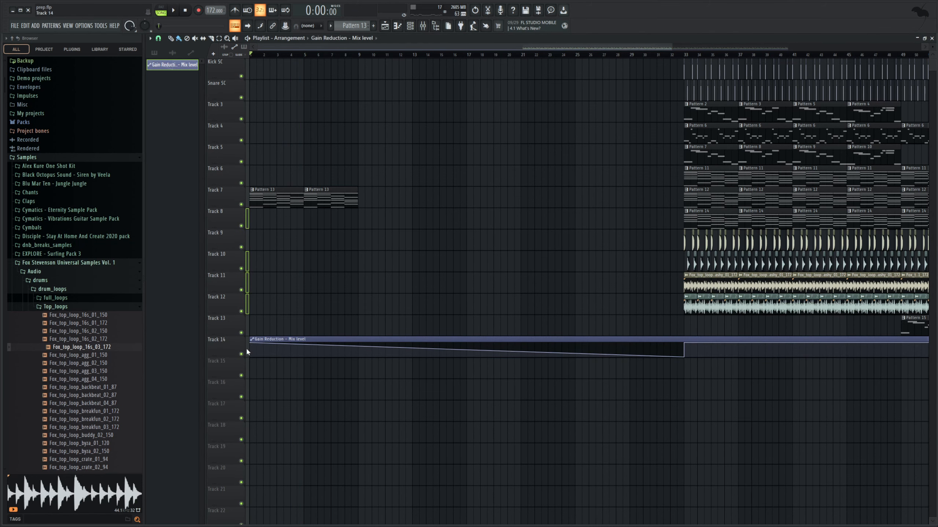
drag(250, 344, 244, 357)
Step: Automate the kHs Gain mix level on Track 15, raised until bar 33 and at minimum from there to bar 65
key(space)
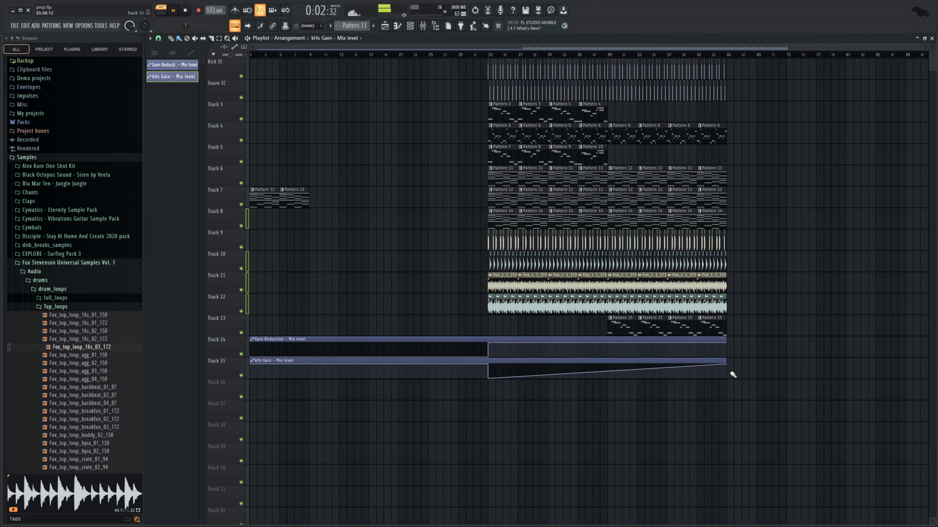
drag(728, 368, 731, 383)
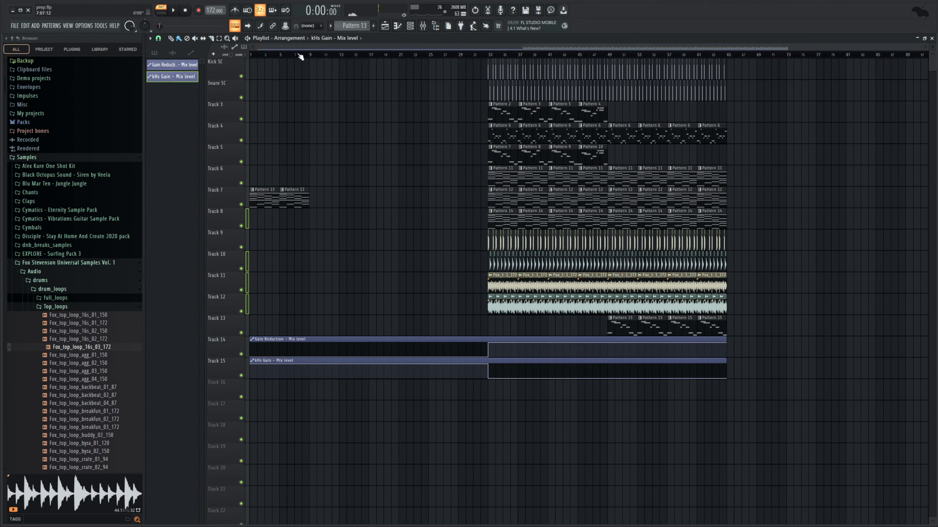
Step: Extend the Pattern 13 clips on Track 7 up to bar 33 and repeat Pattern 14 on Track 8 from bar 17 to bar 33
click(303, 195)
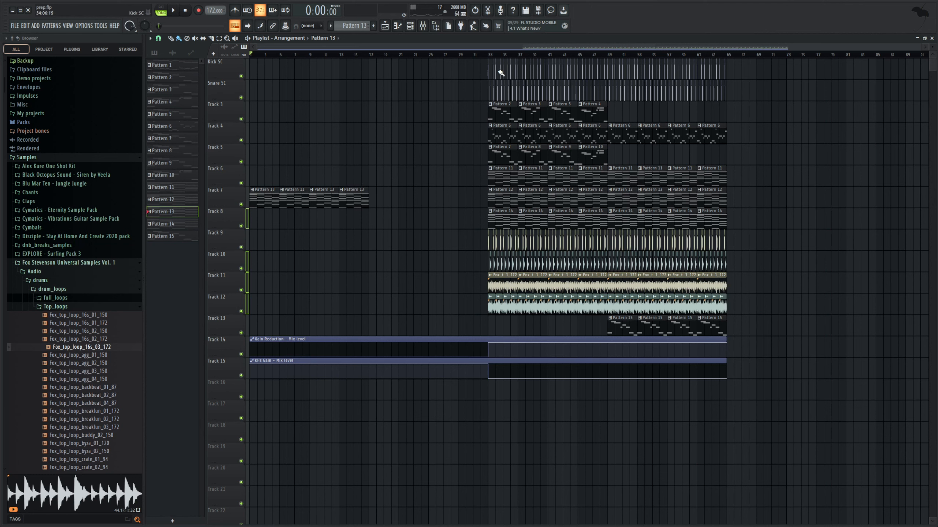
click(369, 56)
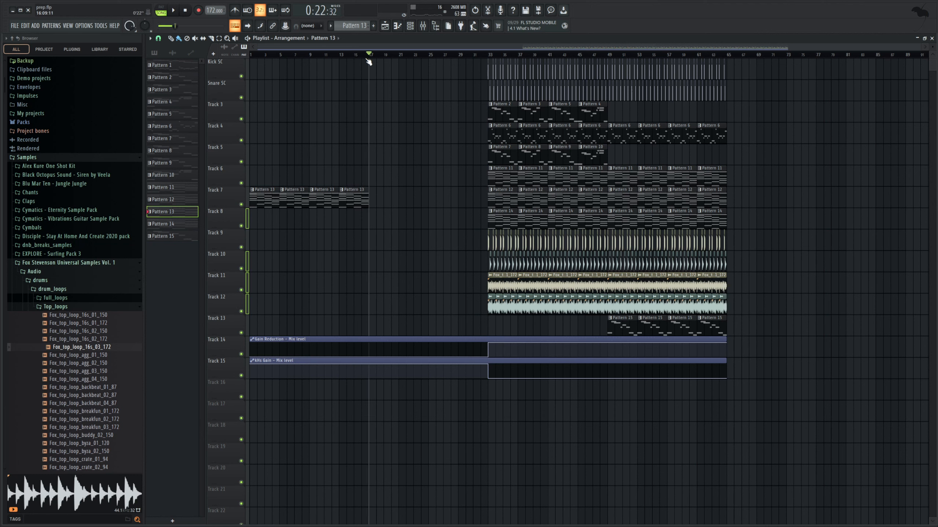
drag(488, 57, 238, 74)
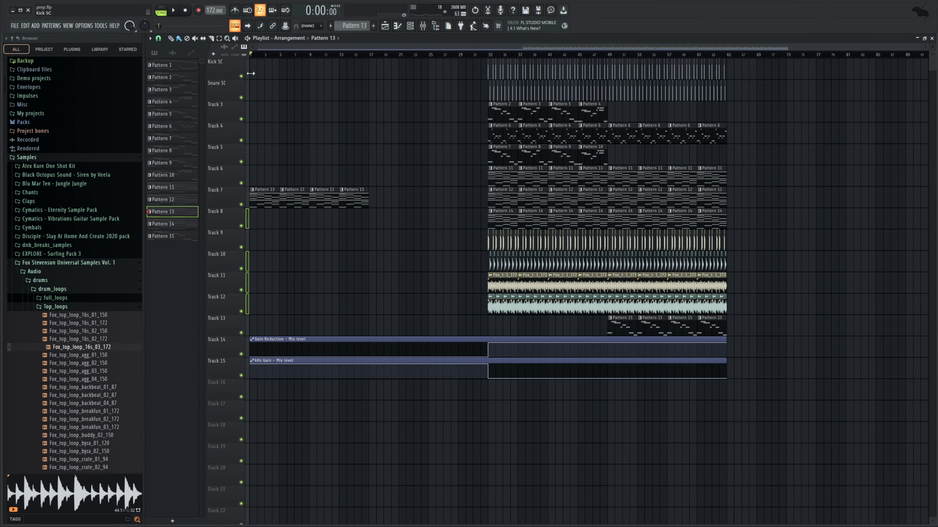
click(366, 58)
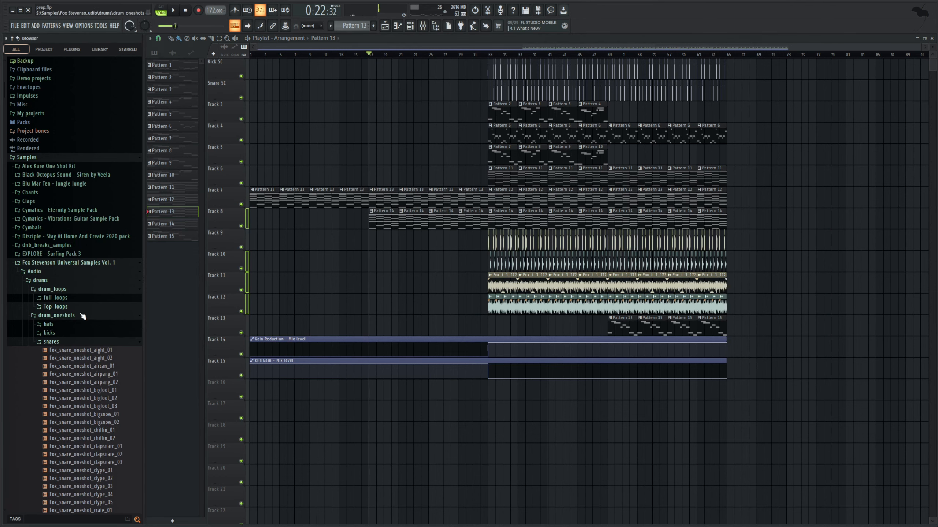
Step: Find the drum mix sample in the Stems folder's dan collab final stems and place it on Track 16 from bar 17 to bar 33
click(61, 316)
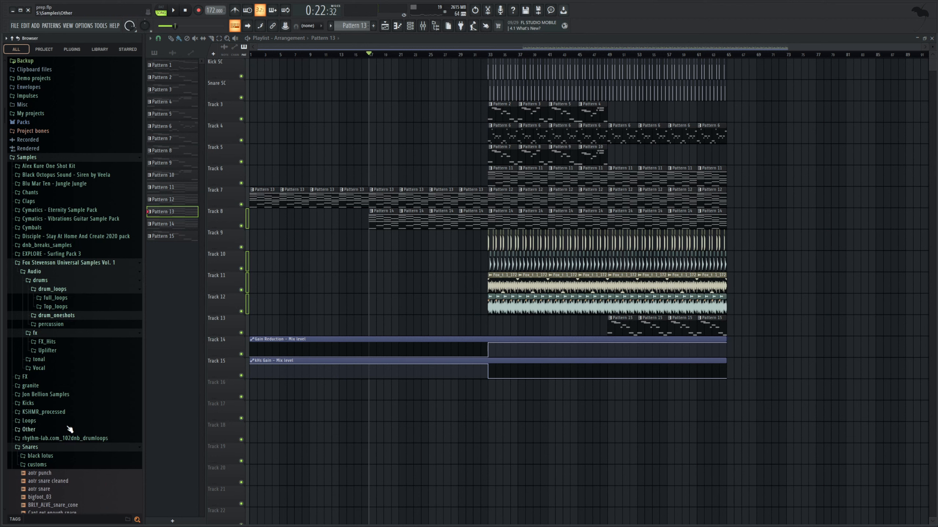
click(52, 452)
scroll(68, 445, down, 3)
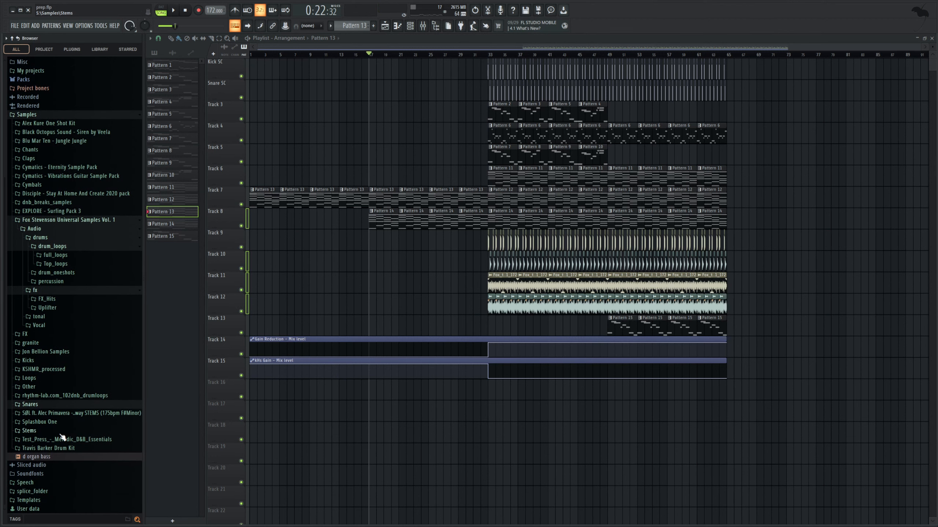
click(55, 431)
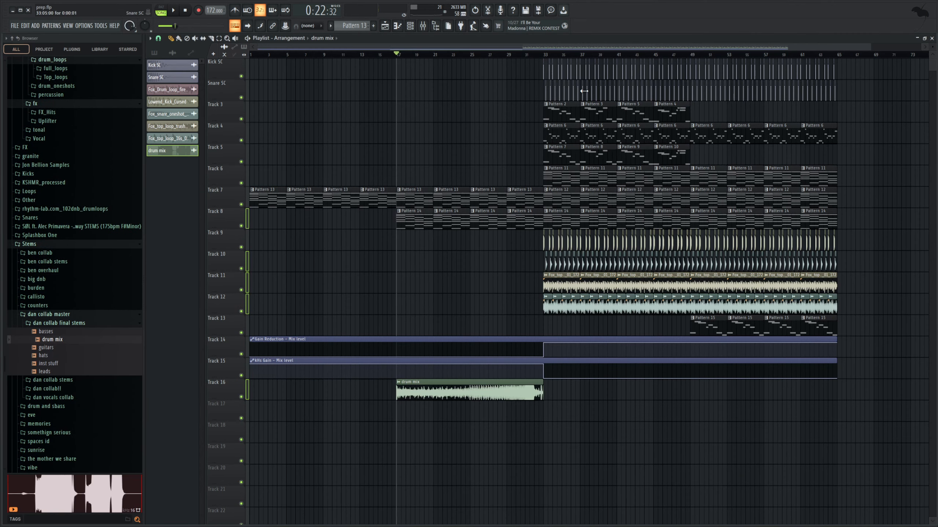
Step: Place Pattern 15 four times in a row on Track 13 from bar 17 to bar 33 and listen to the section
click(706, 328)
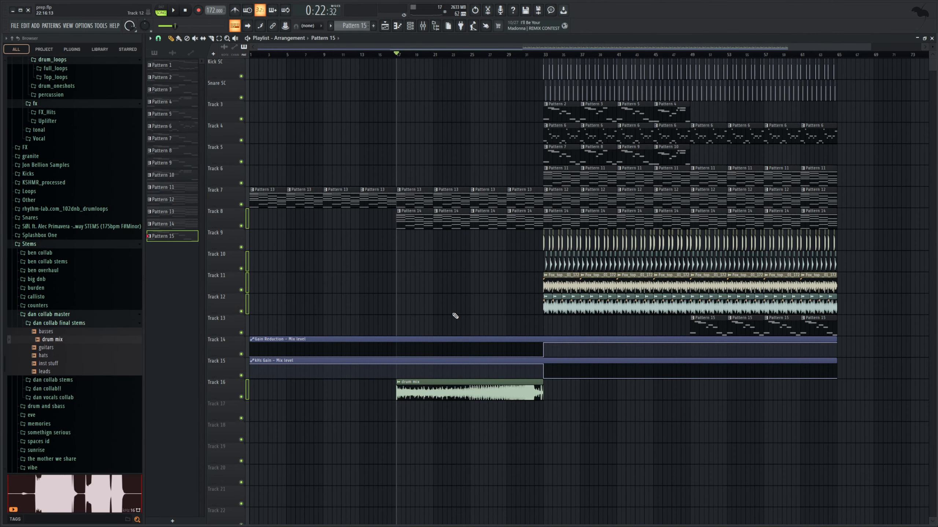
key(space)
click(437, 330)
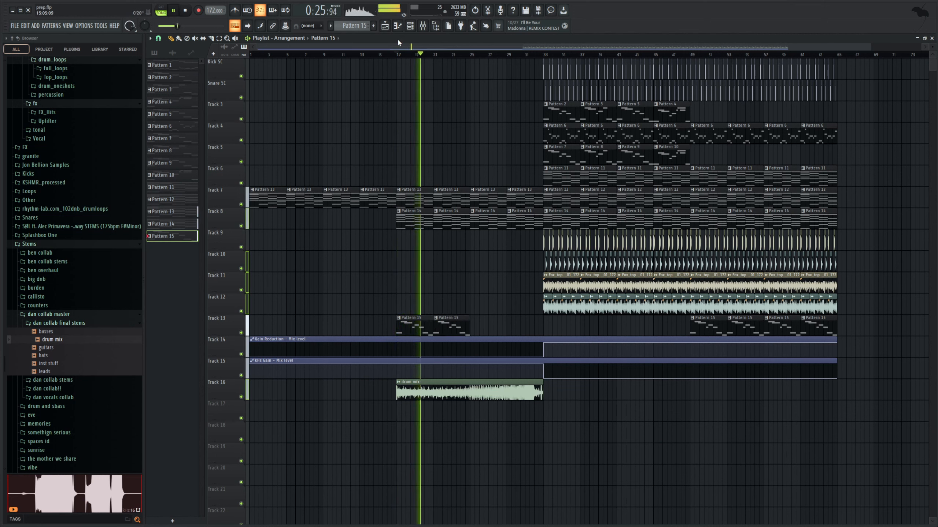
click(475, 330)
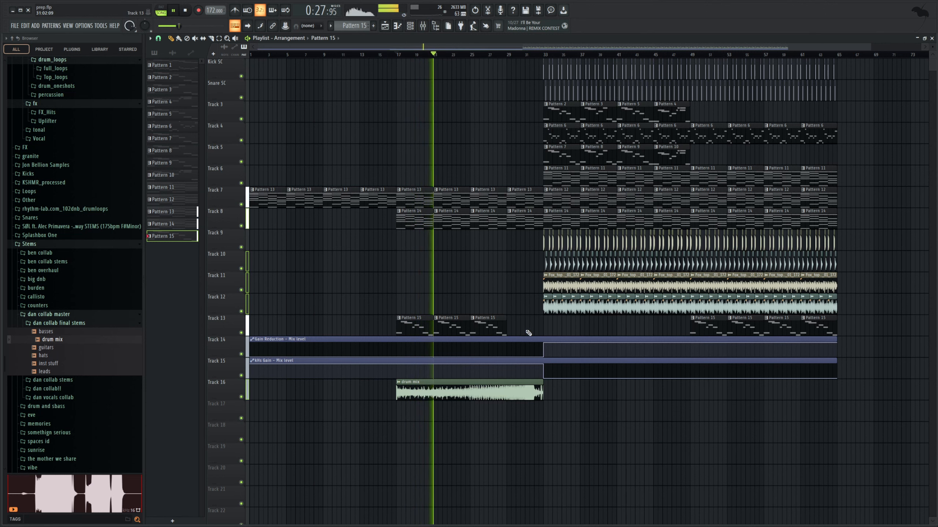
click(513, 329)
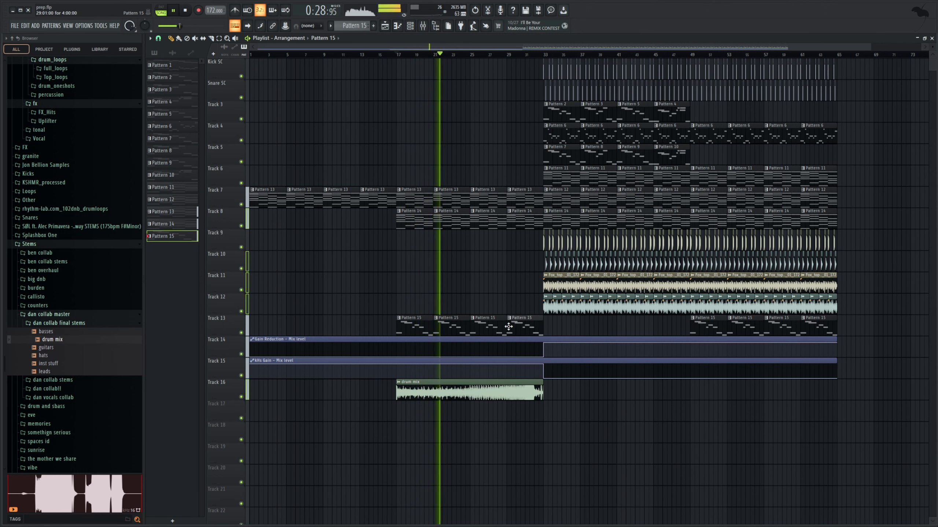
Step: Load FabFilter Pro-Q 3 on Insert 17 and add a 36 dB/oct high cut at about 935 Hz
click(423, 26)
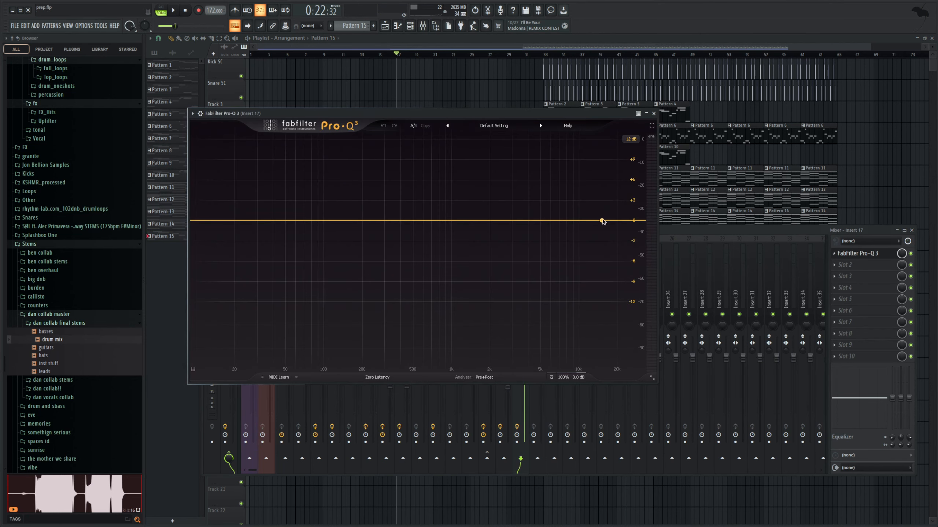
double_click(605, 220)
drag(607, 220, 448, 237)
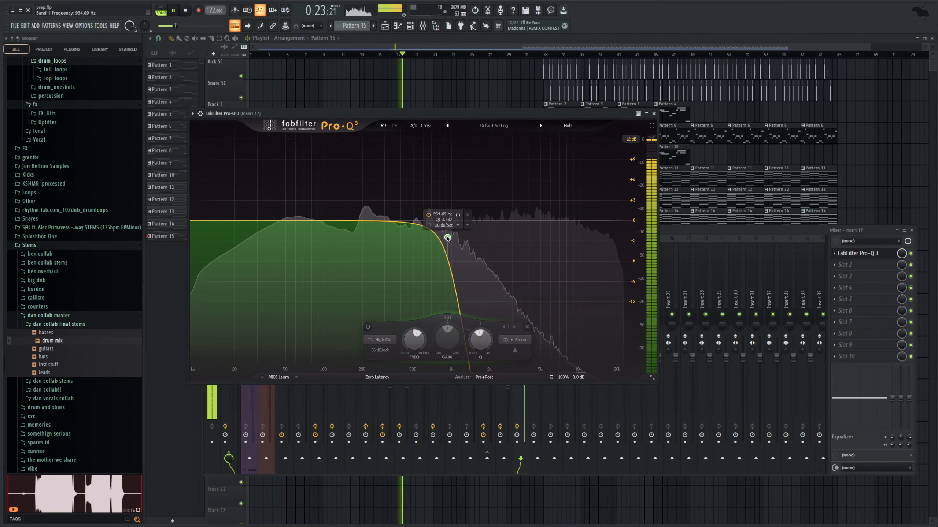
Step: Shape Insert 16's Pro-Q 3 high cut to 36 dB/oct at about 1504 Hz and lower its output level to -6.34 dB
click(835, 257)
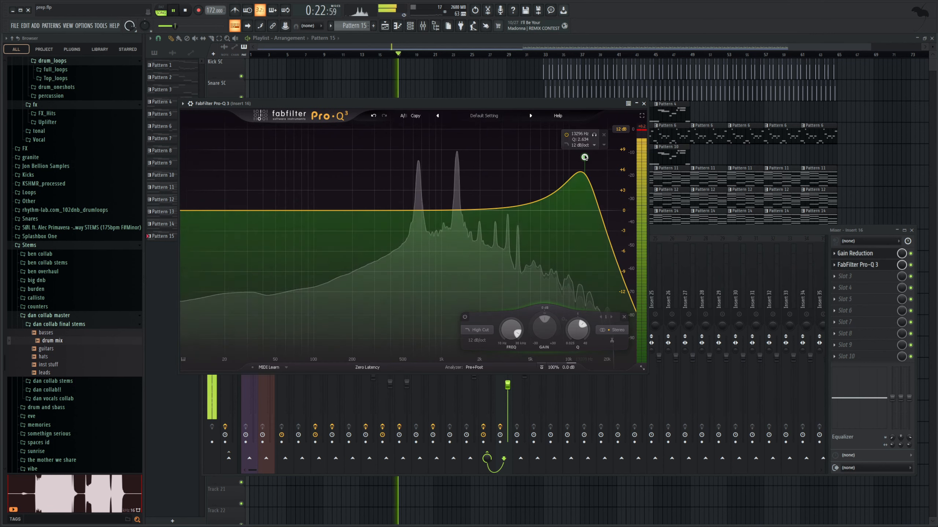
drag(585, 157, 464, 211)
scroll(482, 207, up, 3)
scroll(482, 208, up, 1)
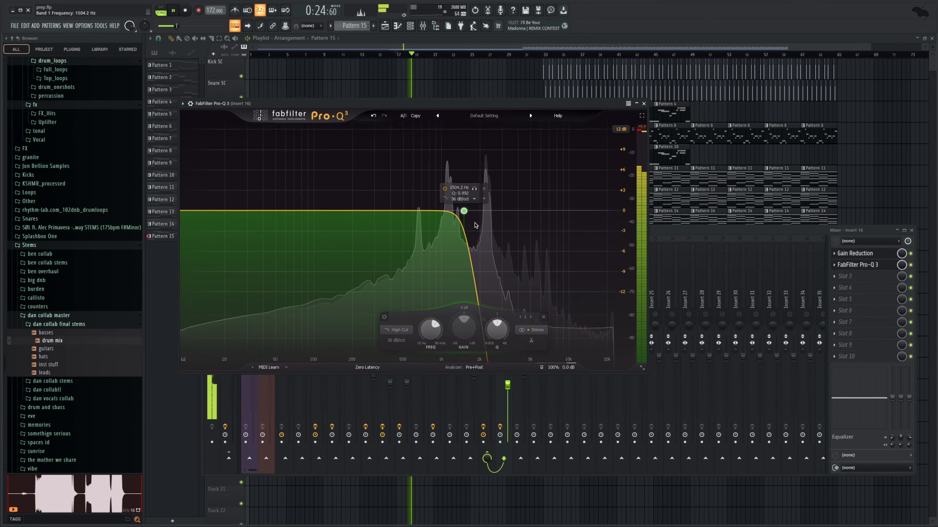
mouse_move(563, 371)
drag(561, 334, 561, 349)
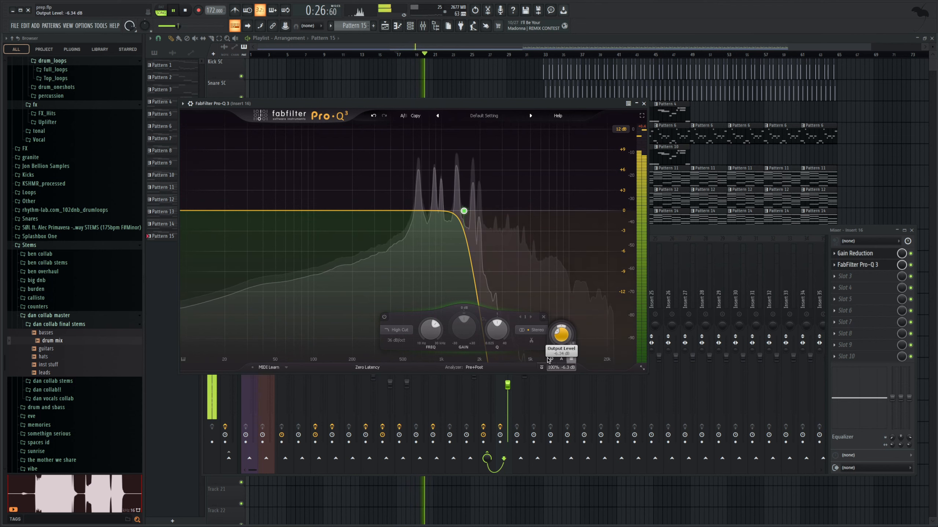
Step: Automate Insert 16's Pro-Q 3 mix level on Track 17, raised until bar 33 and at minimum from there to bar 65
right_click(901, 268)
click(924, 319)
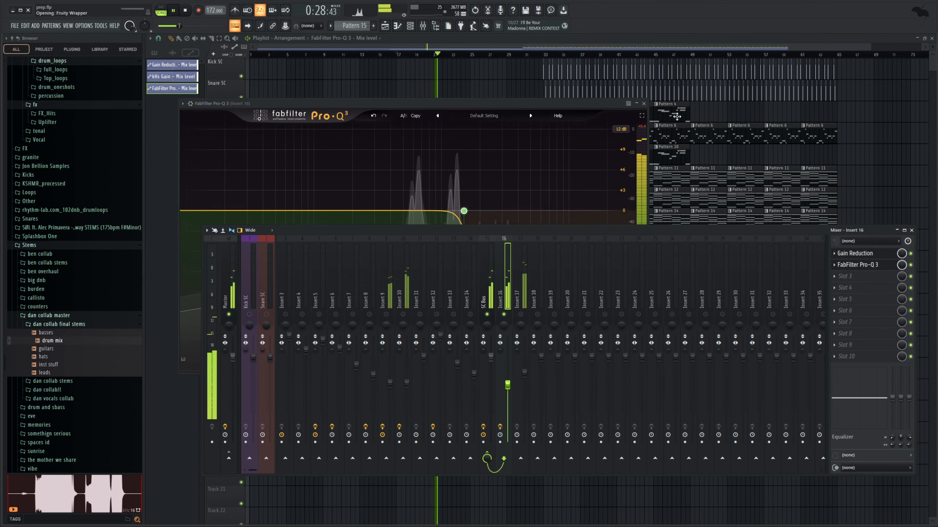
click(570, 40)
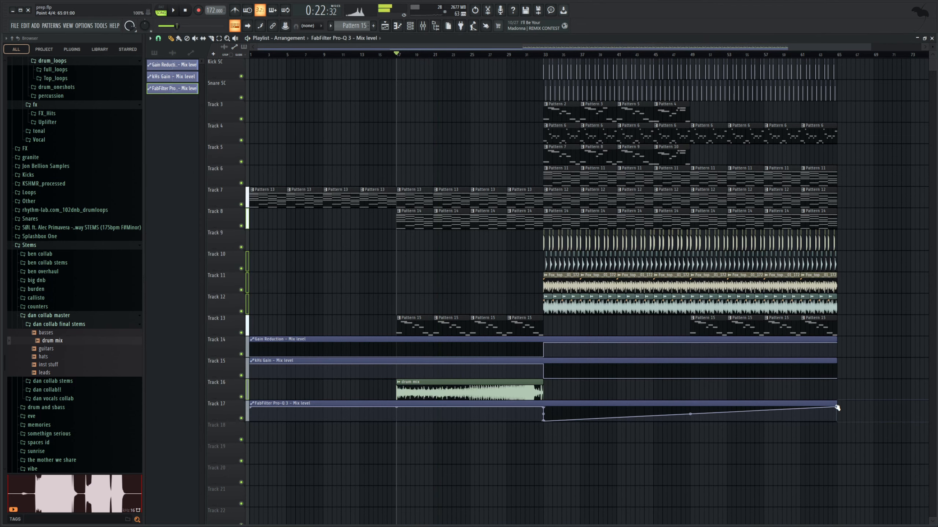
drag(837, 407, 839, 422)
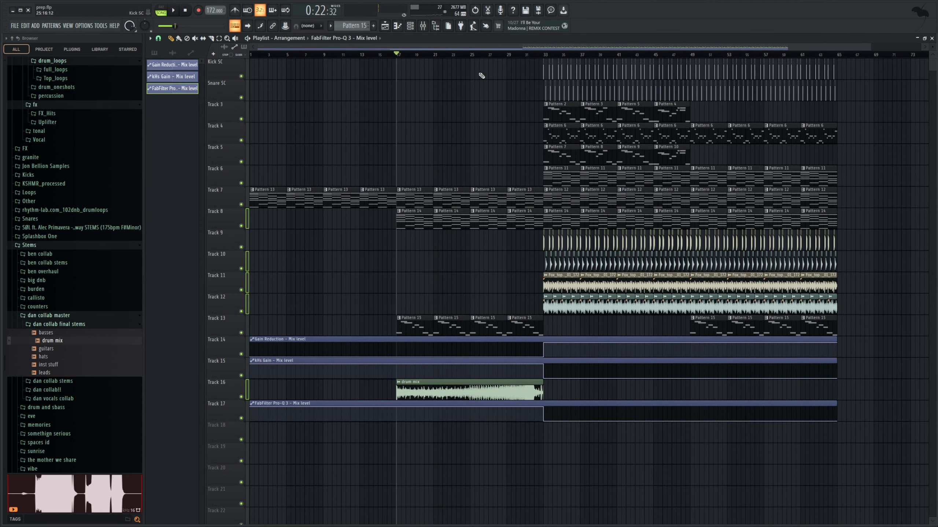
Step: Nudge the high cut frequency in Insert 16's Pro-Q 3 slightly higher and create an automation clip for Band 1 Frequency on Track 18
click(429, 25)
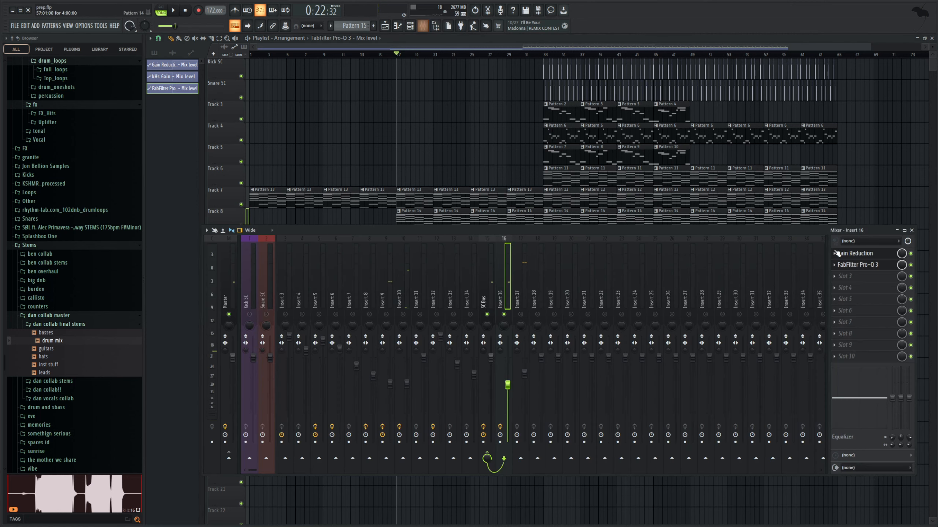
click(858, 264)
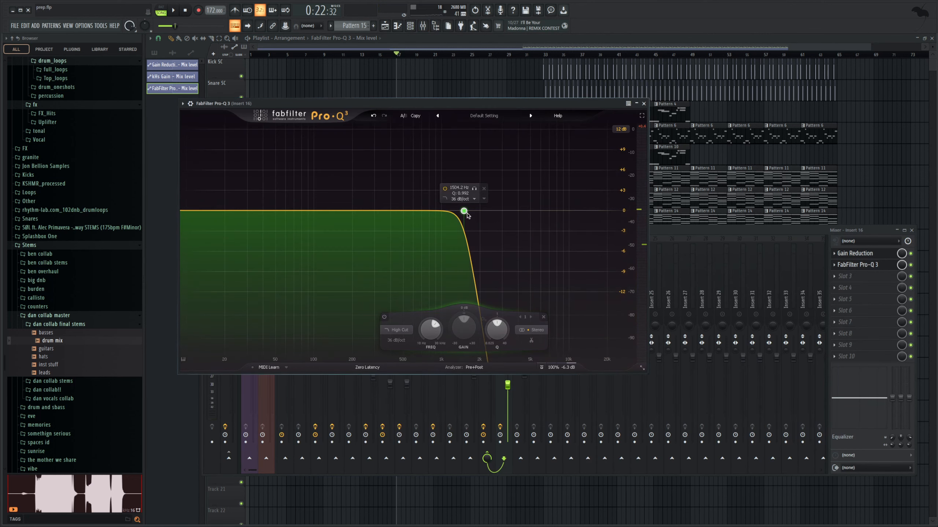
key(space)
key(space)
drag(433, 329, 434, 328)
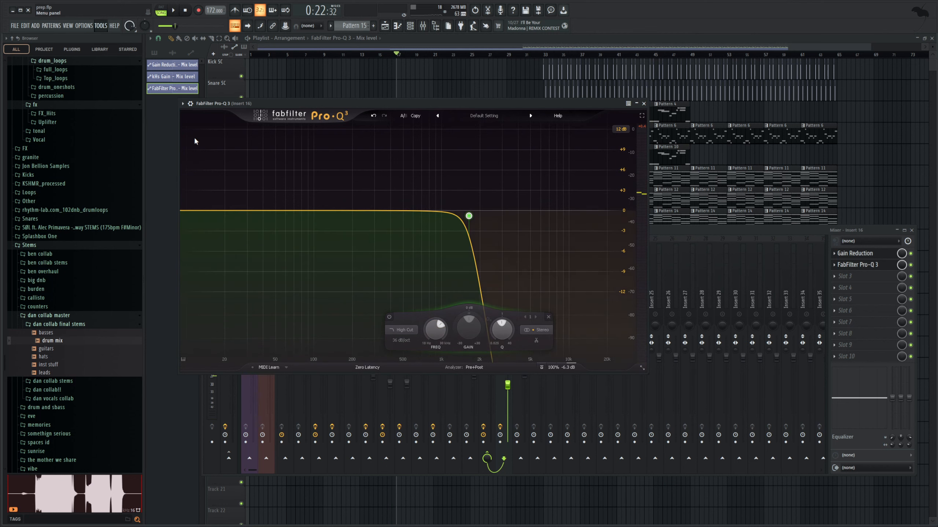
click(210, 171)
click(497, 39)
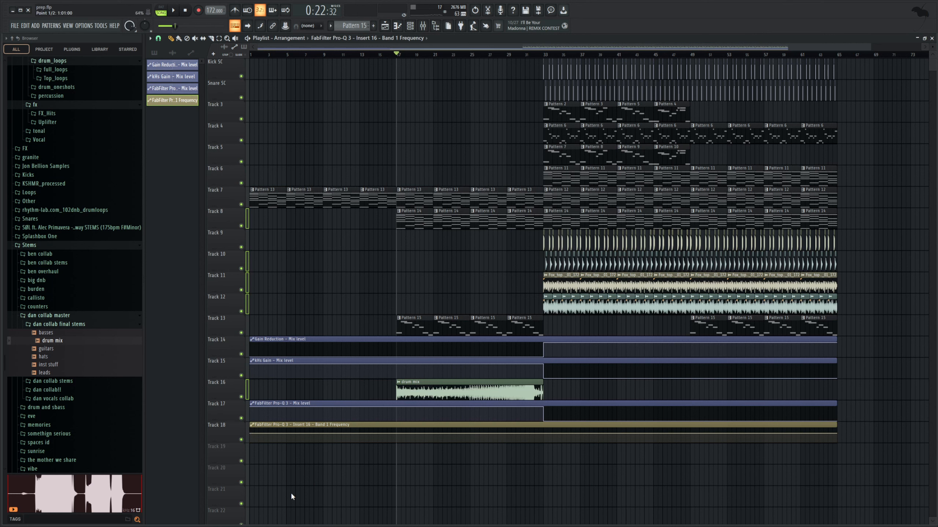
Step: Add points at bars 17 and 33 to the Band 1 Frequency automation and raise the bar 33 point so the filter opens gradually
right_click(397, 434)
right_click(544, 433)
drag(544, 433, 545, 427)
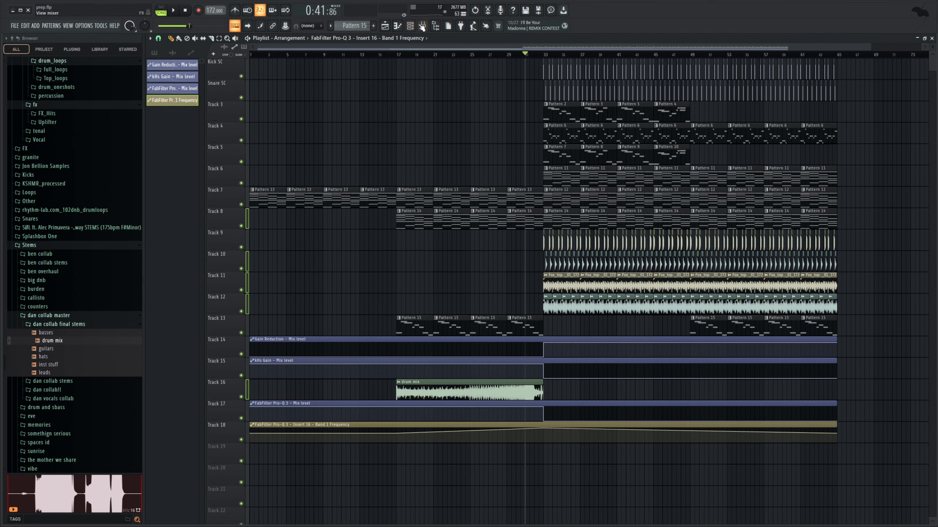
Step: Audition Insert 16 in the mixer, and play the arrangement from bar 17 through the buildup and drop
click(422, 27)
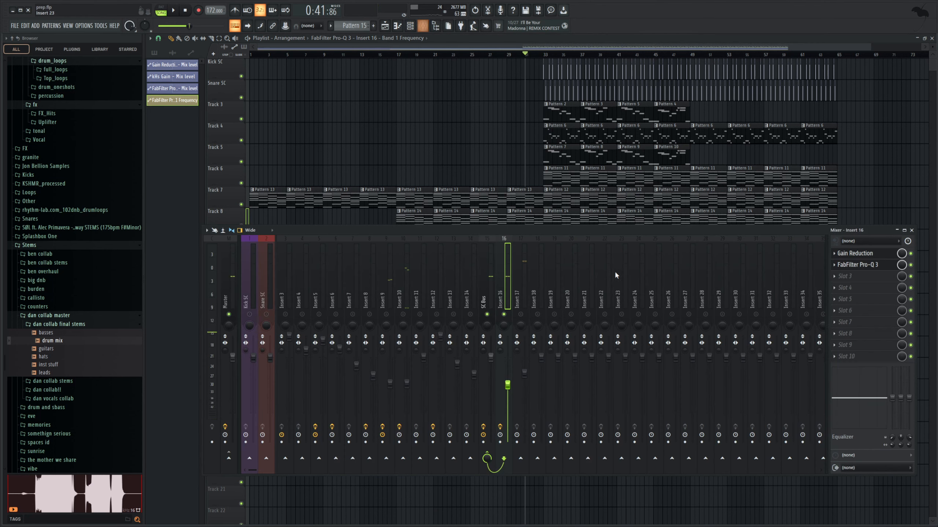
right_click(505, 313)
click(401, 55)
key(space)
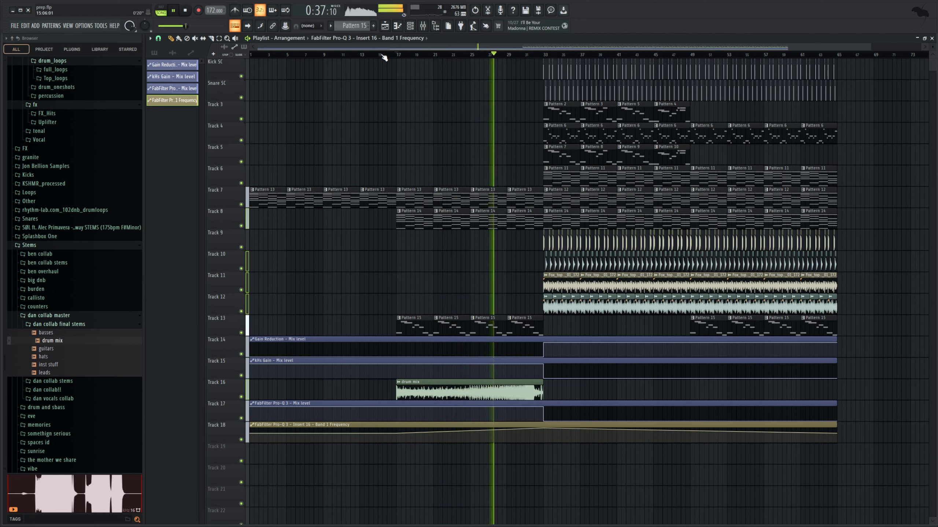
scroll(440, 47, right, 3)
drag(440, 47, 310, 60)
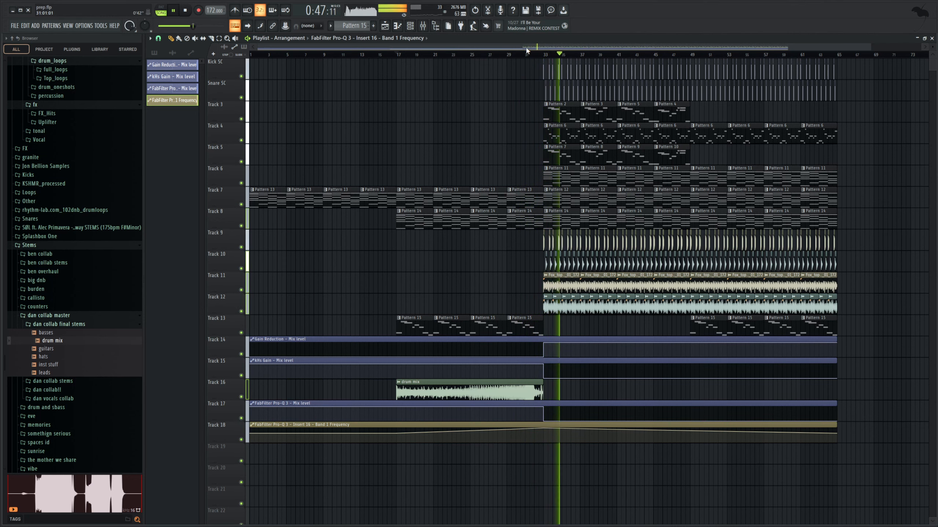
drag(528, 47, 586, 52)
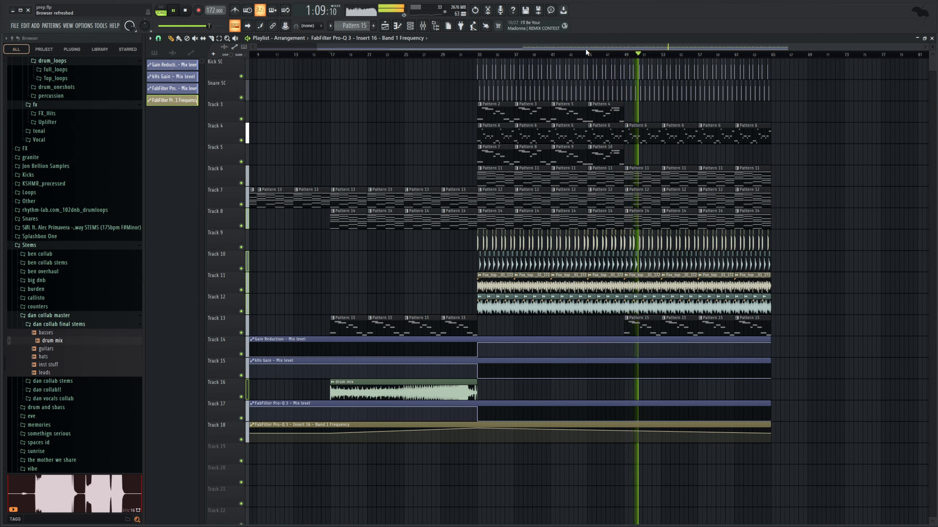
key(space)
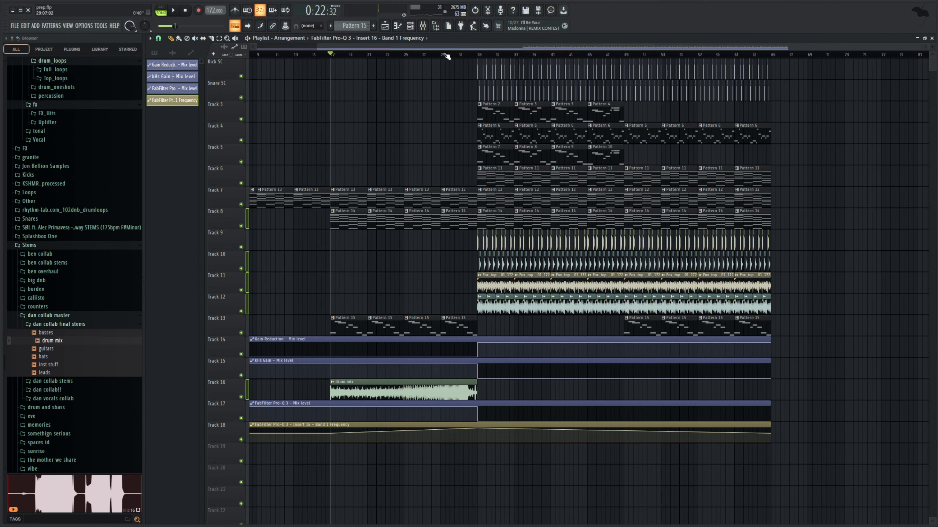
drag(450, 49, 542, 44)
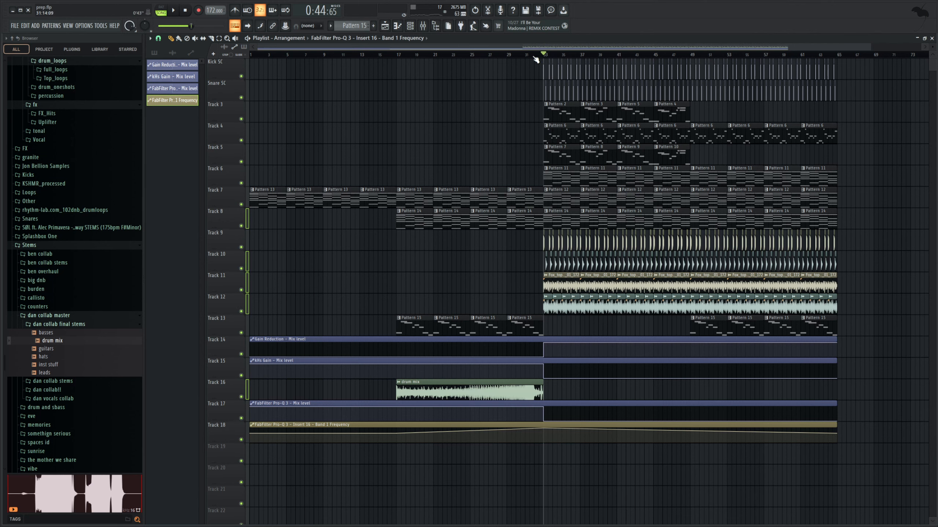
mouse_move(519, 51)
mouse_down()
mouse_move(547, 50)
mouse_move(530, 59)
mouse_up()
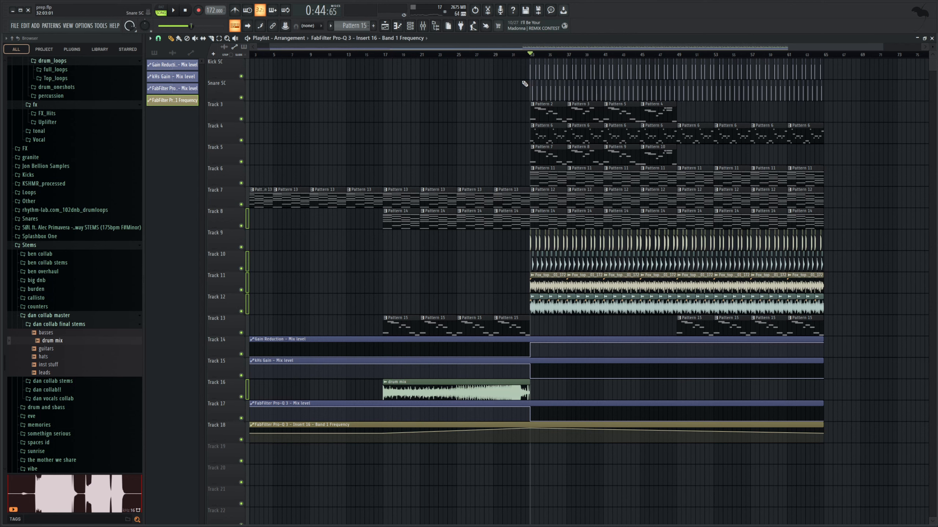
drag(550, 47, 468, 63)
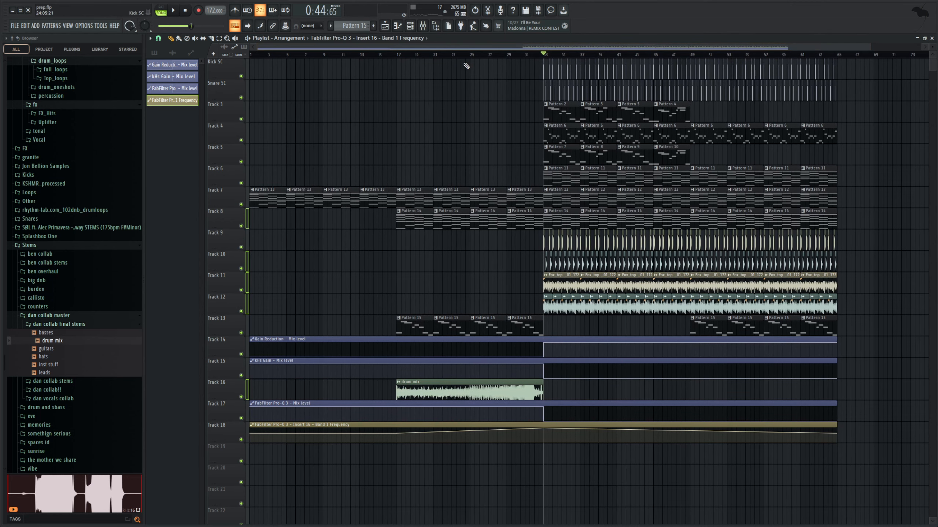